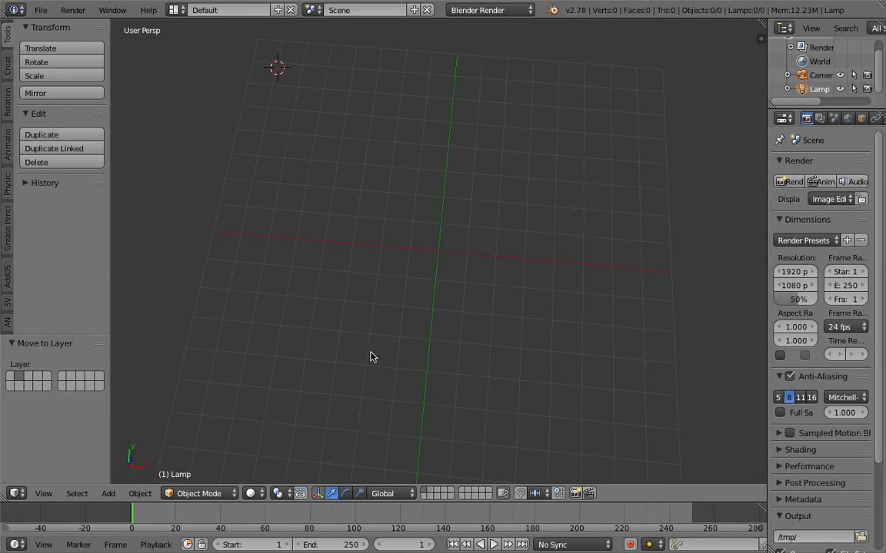
- Draw a tree trunk with several branches as freehand Grease Pencil strokes on the grid
{"action": "mouse_move", "coordinate": [335, 406]}
{"action": "left_mouse_down"}
{"action": "mouse_move", "coordinate": [350, 374]}
{"action": "mouse_move", "coordinate": [343, 191]}
{"action": "left_mouse_up"}
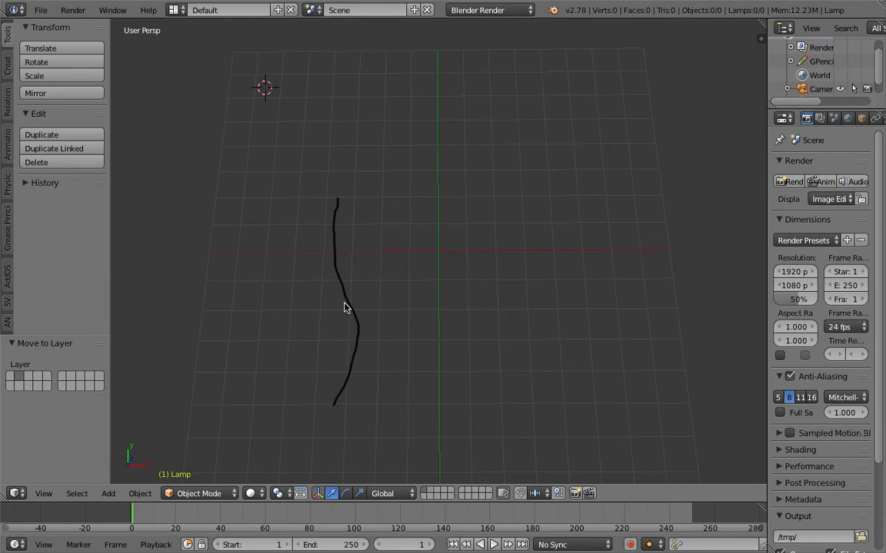
{"action": "mouse_move", "coordinate": [343, 292]}
{"action": "left_mouse_down"}
{"action": "mouse_move", "coordinate": [269, 274]}
{"action": "mouse_move", "coordinate": [217, 223]}
{"action": "left_mouse_up"}
{"action": "left_click_drag", "start_coordinate": [247, 268], "coordinate": [296, 175]}
{"action": "left_click_drag", "start_coordinate": [228, 177], "coordinate": [269, 206]}
{"action": "left_click_drag", "start_coordinate": [337, 259], "coordinate": [412, 209]}
{"action": "mouse_move", "coordinate": [390, 163]}
{"action": "left_mouse_down"}
{"action": "mouse_move", "coordinate": [387, 220]}
{"action": "mouse_move", "coordinate": [473, 193]}
{"action": "left_mouse_up"}
{"action": "mouse_move", "coordinate": [390, 192]}
{"action": "left_mouse_down"}
{"action": "mouse_move", "coordinate": [427, 163]}
{"action": "mouse_move", "coordinate": [431, 143]}
{"action": "left_mouse_up"}
- Retrace the tree's trunk and branches with a second set of Grease Pencil strokes for thickness
{"action": "scroll", "coordinate": [420, 219], "scroll_direction": "down", "scroll_amount": 3, "text": "ctrl"}
{"action": "scroll", "coordinate": [420, 288], "scroll_direction": "up", "scroll_amount": 1}
{"action": "middle_click_drag", "start_coordinate": [420, 289], "coordinate": [474, 242]}
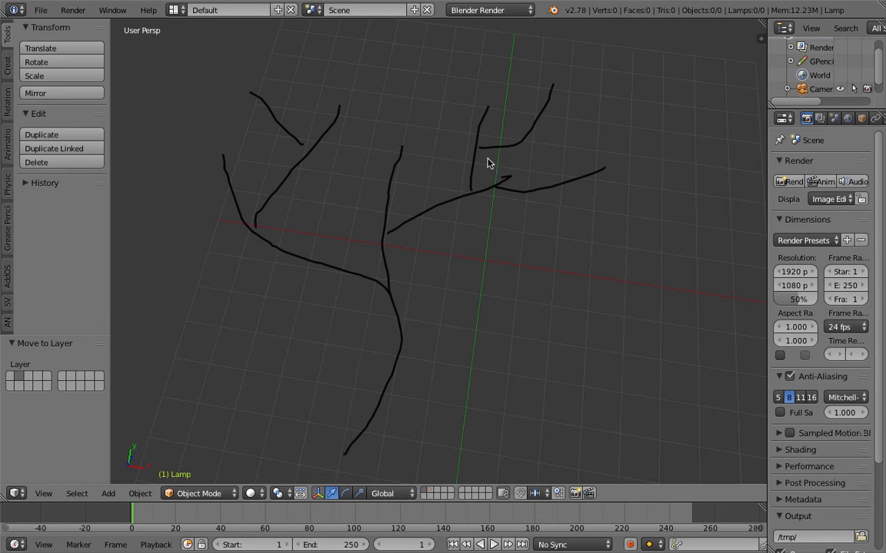
{"action": "mouse_move", "coordinate": [482, 145]}
{"action": "left_mouse_down"}
{"action": "mouse_move", "coordinate": [512, 137]}
{"action": "mouse_move", "coordinate": [546, 98]}
{"action": "left_mouse_up"}
{"action": "mouse_move", "coordinate": [346, 435]}
{"action": "left_mouse_down"}
{"action": "mouse_move", "coordinate": [372, 409]}
{"action": "mouse_move", "coordinate": [407, 139]}
{"action": "left_mouse_up"}
{"action": "left_click_drag", "start_coordinate": [386, 291], "coordinate": [222, 166]}
{"action": "left_click_drag", "start_coordinate": [279, 175], "coordinate": [339, 110]}
{"action": "left_click_drag", "start_coordinate": [300, 143], "coordinate": [256, 101]}
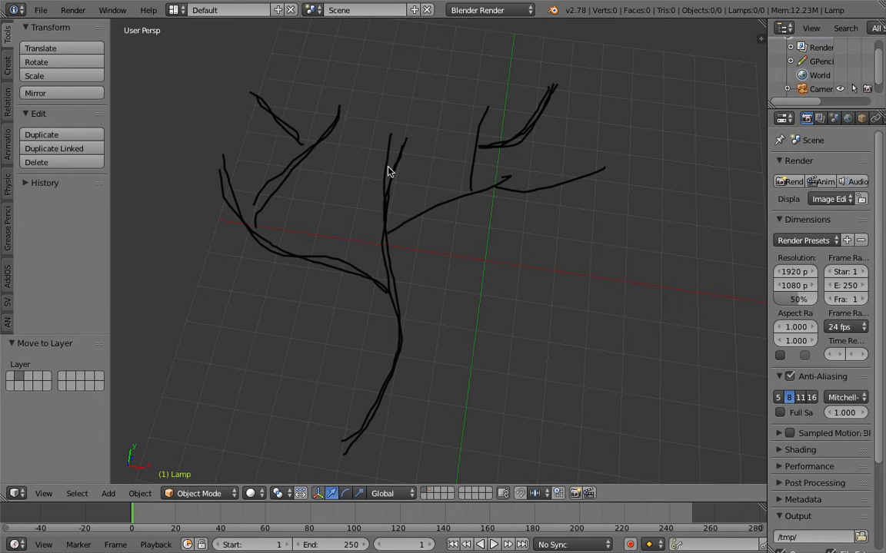
{"action": "mouse_move", "coordinate": [395, 226]}
{"action": "left_mouse_down"}
{"action": "mouse_move", "coordinate": [549, 167]}
{"action": "mouse_move", "coordinate": [627, 162]}
{"action": "left_mouse_up"}
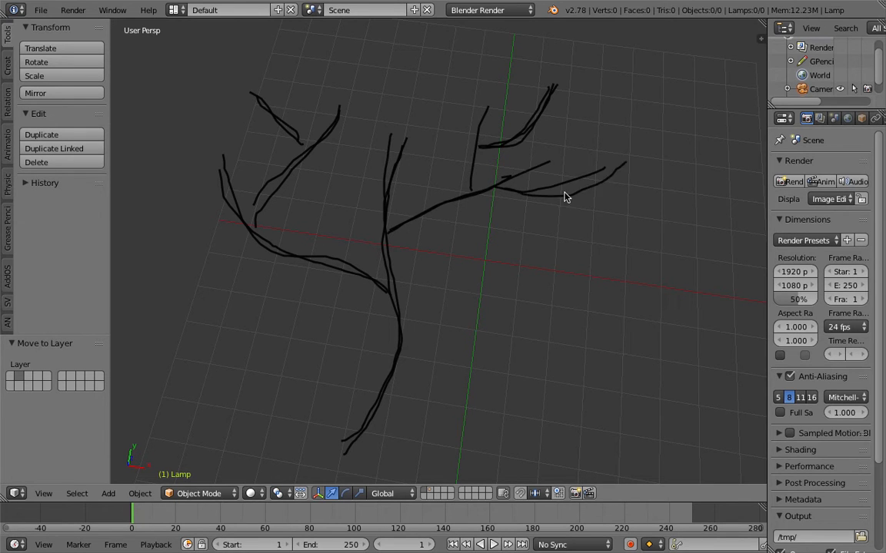
- Handwrite "gen/art" in Grease Pencil beside the tree sketch
{"action": "scroll", "coordinate": [516, 231], "scroll_direction": "down", "scroll_amount": 2}
{"action": "middle_click_drag", "start_coordinate": [489, 250], "coordinate": [454, 252], "text": "shift"}
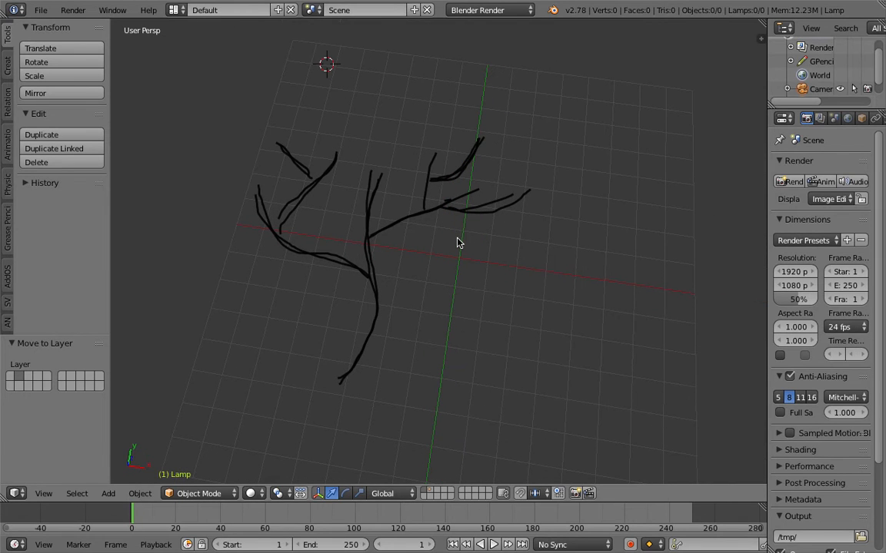
{"action": "mouse_move", "coordinate": [452, 256]}
{"action": "left_mouse_down"}
{"action": "mouse_move", "coordinate": [457, 293]}
{"action": "mouse_move", "coordinate": [474, 257]}
{"action": "mouse_move", "coordinate": [482, 271]}
{"action": "mouse_move", "coordinate": [577, 254]}
{"action": "left_mouse_up"}
{"action": "left_click_drag", "start_coordinate": [567, 245], "coordinate": [577, 273]}
{"action": "left_click_drag", "start_coordinate": [522, 253], "coordinate": [527, 289]}
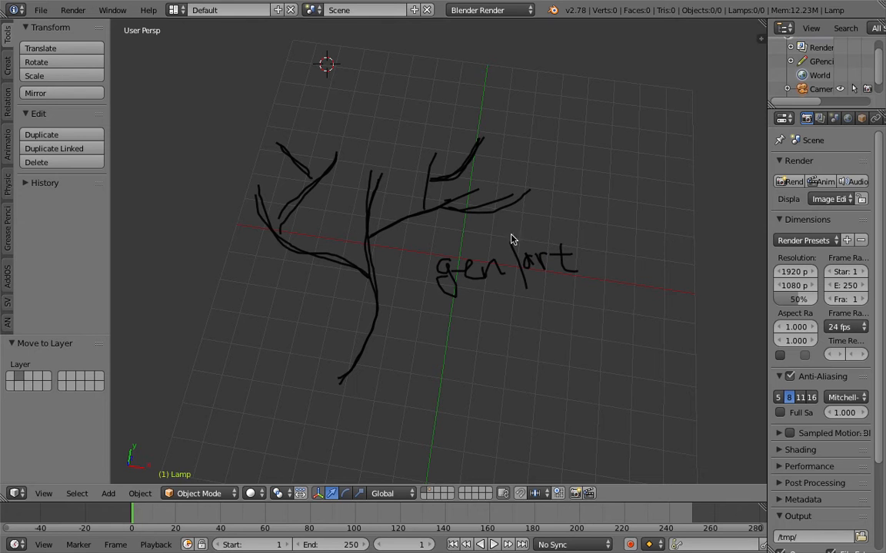
- Draw a large outlined letter S as one continuous Grease Pencil stroke beyond the grid
{"action": "middle_click_drag", "start_coordinate": [511, 240], "coordinate": [384, 242], "text": "shift"}
{"action": "mouse_move", "coordinate": [422, 210]}
{"action": "middle_mouse_down"}
{"action": "mouse_move", "coordinate": [409, 243]}
{"action": "mouse_move", "coordinate": [397, 243]}
{"action": "mouse_move", "coordinate": [415, 251]}
{"action": "mouse_move", "coordinate": [307, 260]}
{"action": "mouse_move", "coordinate": [313, 227]}
{"action": "middle_mouse_up"}
{"action": "middle_click_drag", "start_coordinate": [409, 261], "coordinate": [375, 276]}
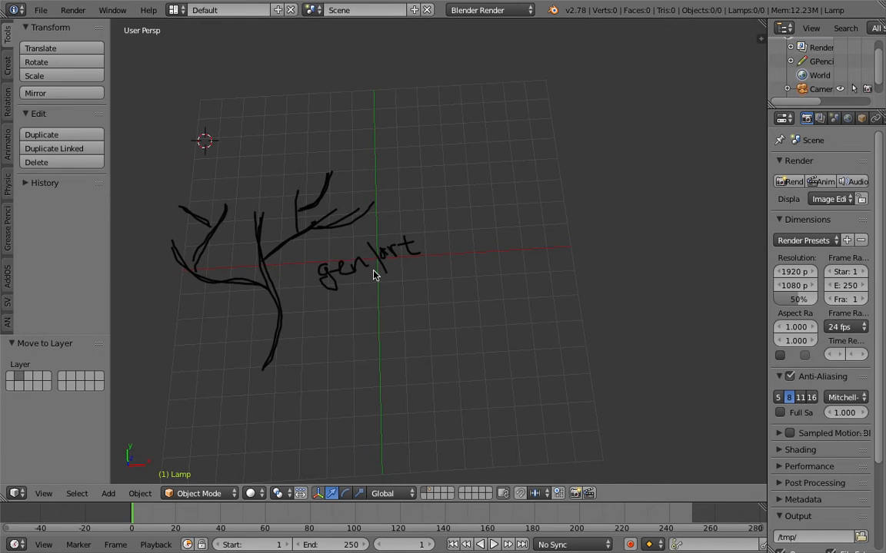
{"action": "middle_click_drag", "start_coordinate": [465, 246], "coordinate": [352, 245]}
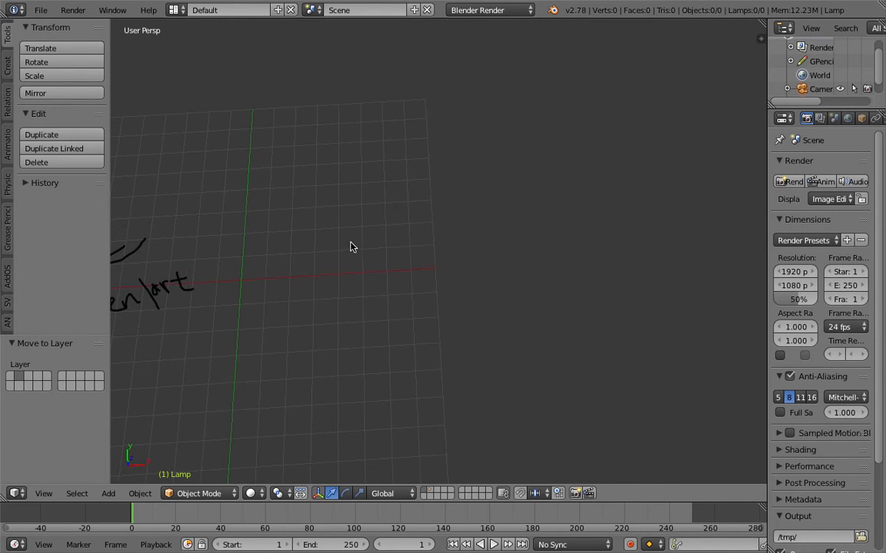
{"action": "mouse_move", "coordinate": [400, 317]}
{"action": "middle_mouse_down"}
{"action": "mouse_move", "coordinate": [421, 231]}
{"action": "mouse_move", "coordinate": [454, 221]}
{"action": "mouse_move", "coordinate": [466, 206]}
{"action": "middle_mouse_up"}
{"action": "mouse_move", "coordinate": [530, 170]}
{"action": "left_mouse_down"}
{"action": "mouse_move", "coordinate": [444, 219]}
{"action": "mouse_move", "coordinate": [492, 237]}
{"action": "mouse_move", "coordinate": [436, 277]}
{"action": "mouse_move", "coordinate": [478, 280]}
{"action": "mouse_move", "coordinate": [519, 211]}
{"action": "mouse_move", "coordinate": [461, 184]}
{"action": "mouse_move", "coordinate": [531, 167]}
{"action": "left_mouse_up"}
- Draw a second outlined letter S beside the first, built from separate, disconnected strokes
{"action": "middle_click_drag", "start_coordinate": [521, 170], "coordinate": [462, 170], "text": "shift"}
{"action": "middle_click_drag", "start_coordinate": [573, 176], "coordinate": [502, 177], "text": "shift"}
{"action": "middle_click_drag", "start_coordinate": [390, 189], "coordinate": [288, 190], "text": "shift"}
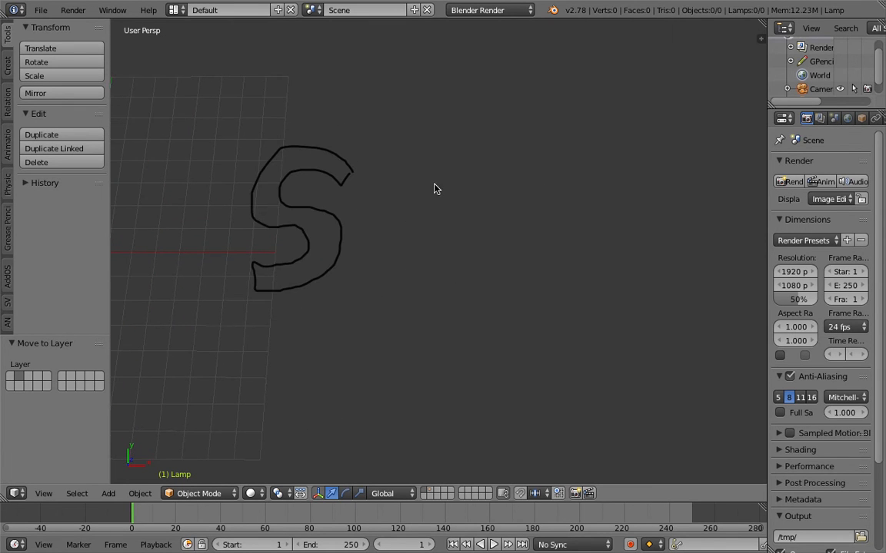
{"action": "mouse_move", "coordinate": [629, 170]}
{"action": "left_mouse_down"}
{"action": "mouse_move", "coordinate": [627, 188]}
{"action": "mouse_move", "coordinate": [579, 129]}
{"action": "mouse_move", "coordinate": [533, 184]}
{"action": "mouse_move", "coordinate": [606, 221]}
{"action": "mouse_move", "coordinate": [541, 236]}
{"action": "left_mouse_up"}
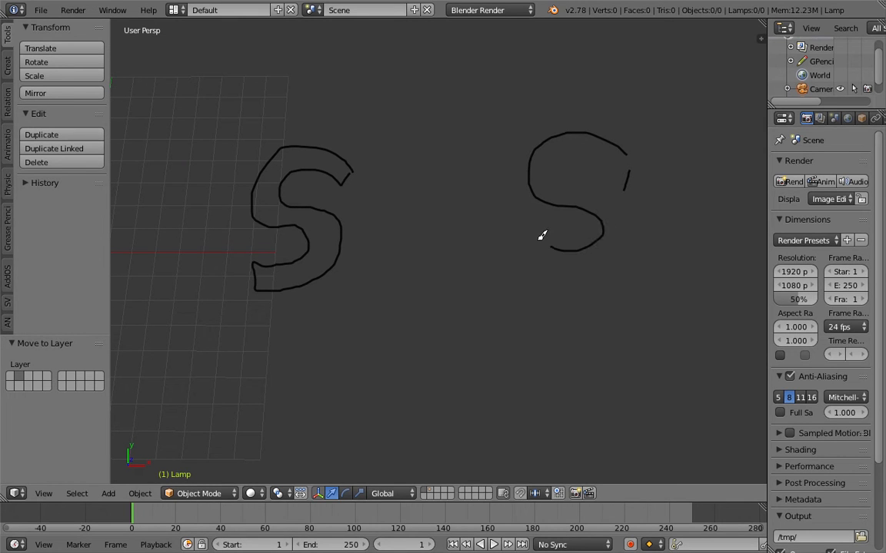
{"action": "mouse_move", "coordinate": [613, 178]}
{"action": "left_mouse_down"}
{"action": "mouse_move", "coordinate": [596, 166]}
{"action": "mouse_move", "coordinate": [628, 202]}
{"action": "mouse_move", "coordinate": [615, 266]}
{"action": "mouse_move", "coordinate": [569, 270]}
{"action": "left_mouse_up"}
{"action": "left_click_drag", "start_coordinate": [522, 245], "coordinate": [518, 258]}
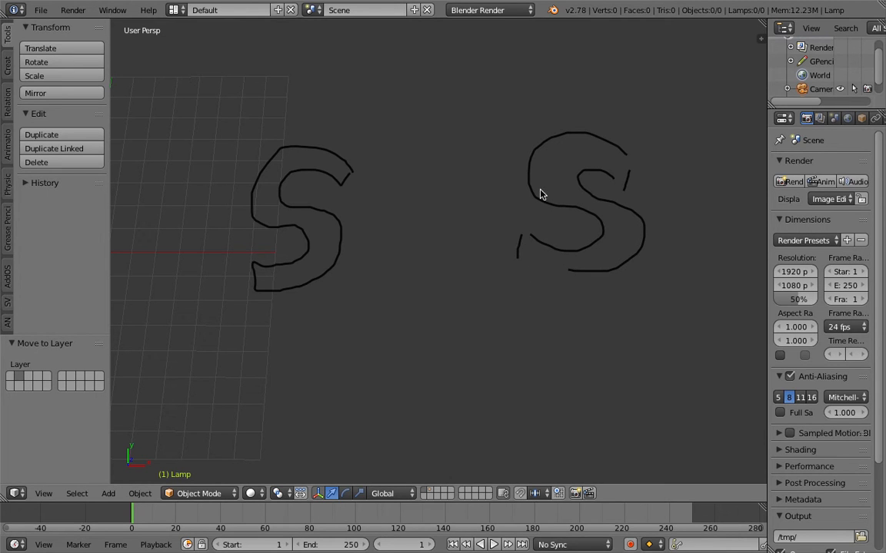
- Draw a large outlined letter A with its inner hole below the two S letters
{"action": "mouse_move", "coordinate": [541, 273]}
{"action": "middle_mouse_down"}
{"action": "mouse_move", "coordinate": [467, 229]}
{"action": "mouse_move", "coordinate": [482, 229]}
{"action": "middle_mouse_up"}
{"action": "mouse_move", "coordinate": [390, 380]}
{"action": "left_mouse_down"}
{"action": "mouse_move", "coordinate": [439, 255]}
{"action": "mouse_move", "coordinate": [510, 235]}
{"action": "mouse_move", "coordinate": [550, 369]}
{"action": "mouse_move", "coordinate": [503, 338]}
{"action": "mouse_move", "coordinate": [453, 323]}
{"action": "mouse_move", "coordinate": [391, 383]}
{"action": "left_mouse_up"}
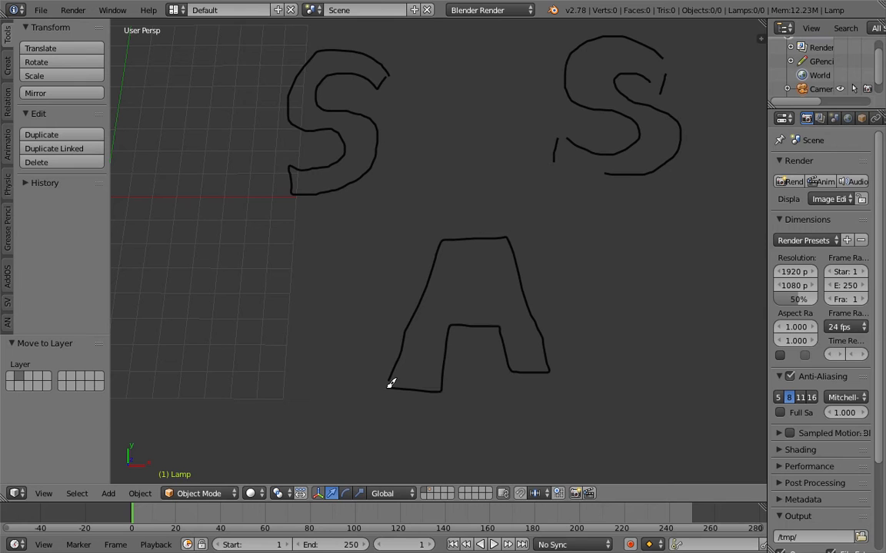
{"action": "mouse_move", "coordinate": [461, 274]}
{"action": "left_mouse_down"}
{"action": "mouse_move", "coordinate": [498, 298]}
{"action": "mouse_move", "coordinate": [475, 277]}
{"action": "left_mouse_up"}
- Draw a second outlined A from separate, disconnected strokes beside the first, plus a small shape next to it
{"action": "scroll", "coordinate": [472, 269], "scroll_direction": "down", "scroll_amount": 5, "text": "ctrl"}
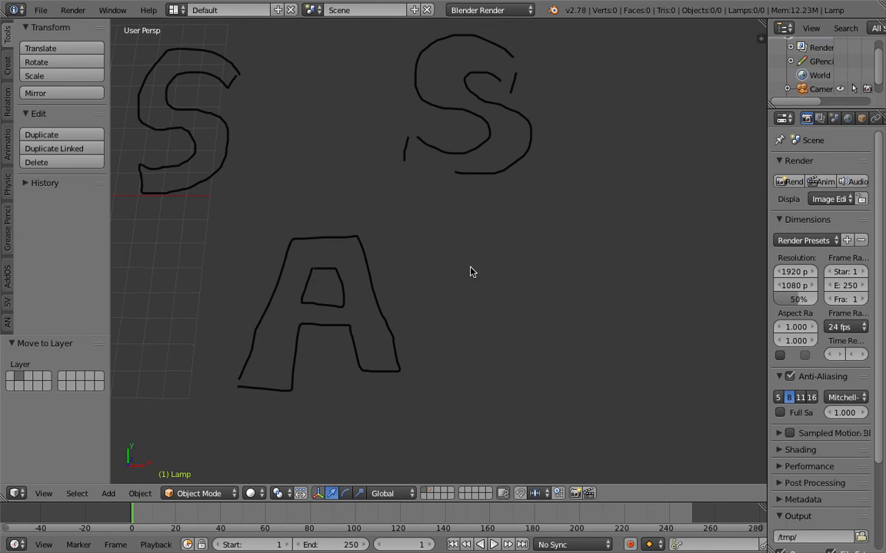
{"action": "left_click_drag", "start_coordinate": [454, 308], "coordinate": [438, 377]}
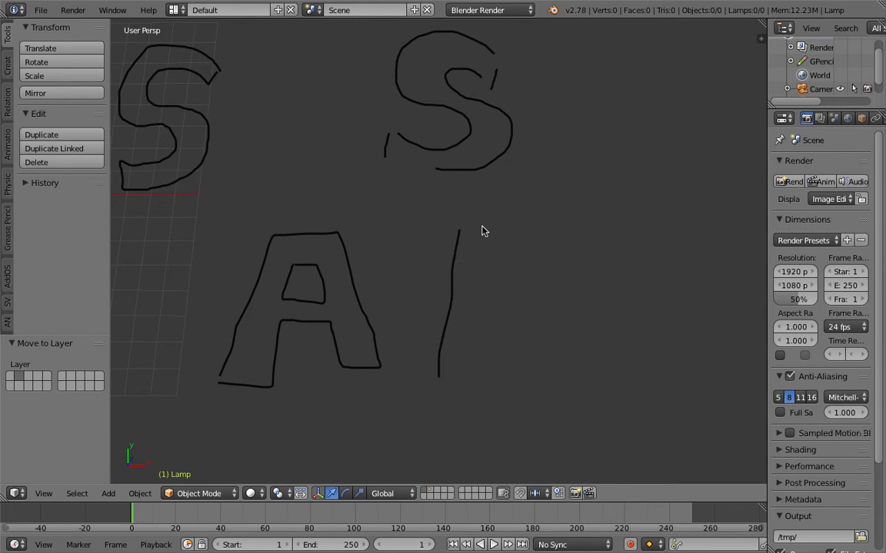
{"action": "left_click_drag", "start_coordinate": [544, 223], "coordinate": [596, 354]}
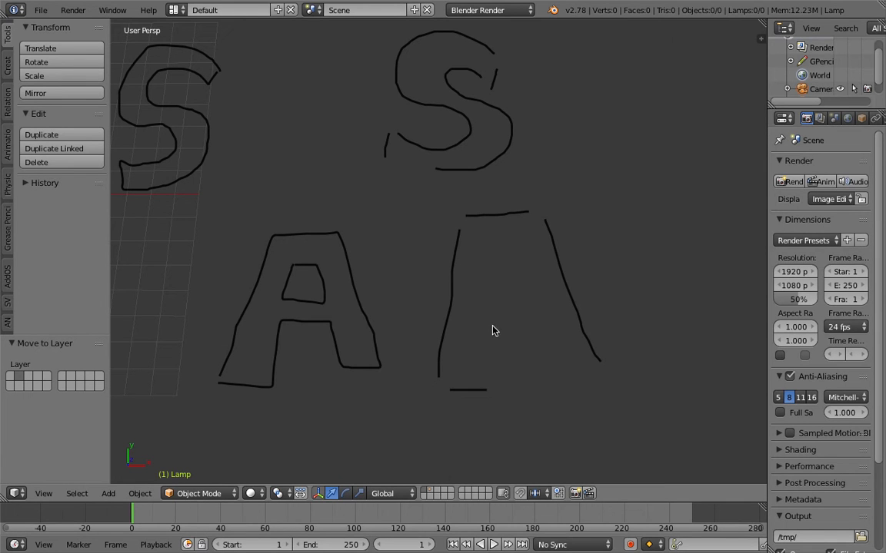
{"action": "left_click_drag", "start_coordinate": [492, 363], "coordinate": [493, 379]}
{"action": "mouse_move", "coordinate": [535, 312]}
{"action": "left_mouse_down"}
{"action": "mouse_move", "coordinate": [544, 374]}
{"action": "mouse_move", "coordinate": [585, 365]}
{"action": "left_mouse_up"}
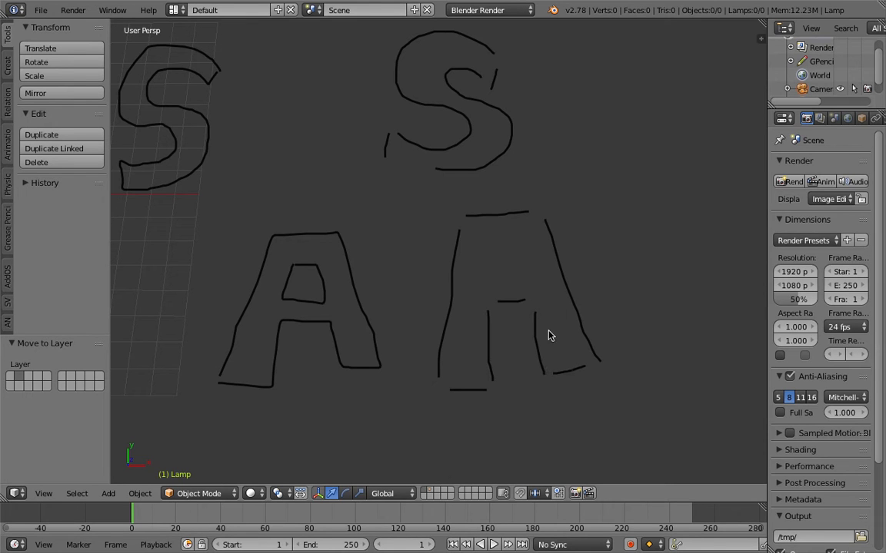
{"action": "left_click_drag", "start_coordinate": [484, 238], "coordinate": [478, 279]}
{"action": "middle_click_drag", "start_coordinate": [597, 259], "coordinate": [511, 264], "text": "shift"}
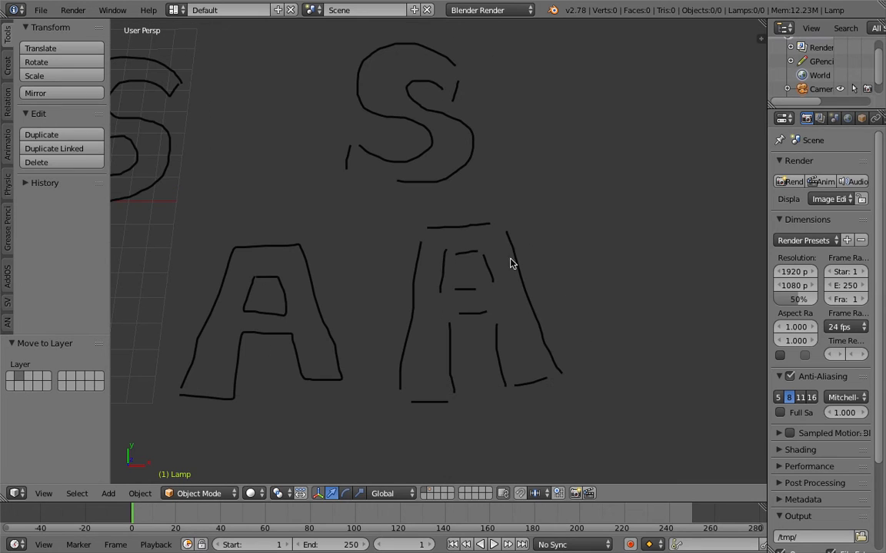
{"action": "left_click_drag", "start_coordinate": [591, 282], "coordinate": [616, 246]}
- Remove the Grease Pencil layer that holds all the sketches
{"action": "middle_click_drag", "start_coordinate": [545, 210], "coordinate": [520, 281], "text": "shift"}
{"action": "scroll", "coordinate": [520, 281], "scroll_direction": "down", "scroll_amount": 3}
{"action": "mouse_move", "coordinate": [450, 298]}
{"action": "middle_mouse_down", "text": "shift"}
{"action": "mouse_move", "coordinate": [549, 299]}
{"action": "mouse_move", "coordinate": [488, 199]}
{"action": "mouse_move", "coordinate": [495, 229]}
{"action": "mouse_move", "coordinate": [550, 252]}
{"action": "middle_mouse_up", "text": "shift"}
{"action": "scroll", "coordinate": [494, 229], "scroll_direction": "down", "scroll_amount": 3}
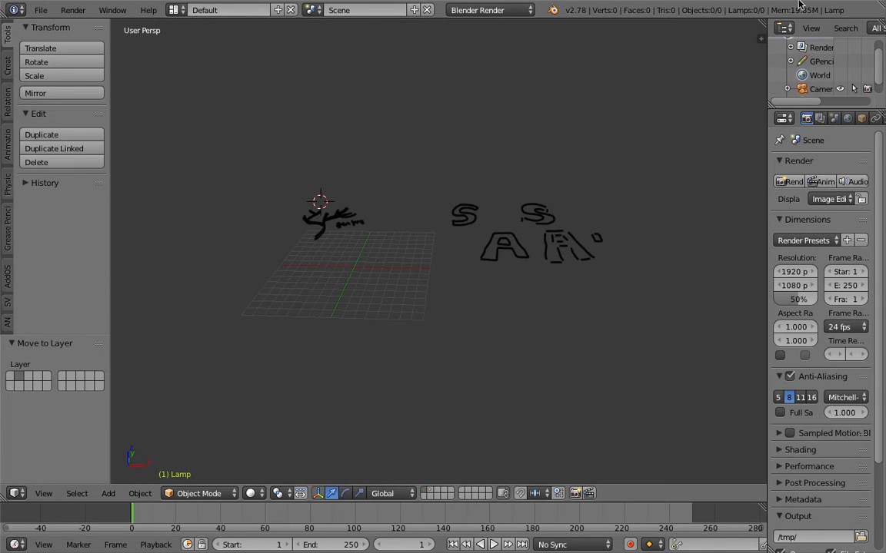
{"action": "left_click", "coordinate": [761, 38]}
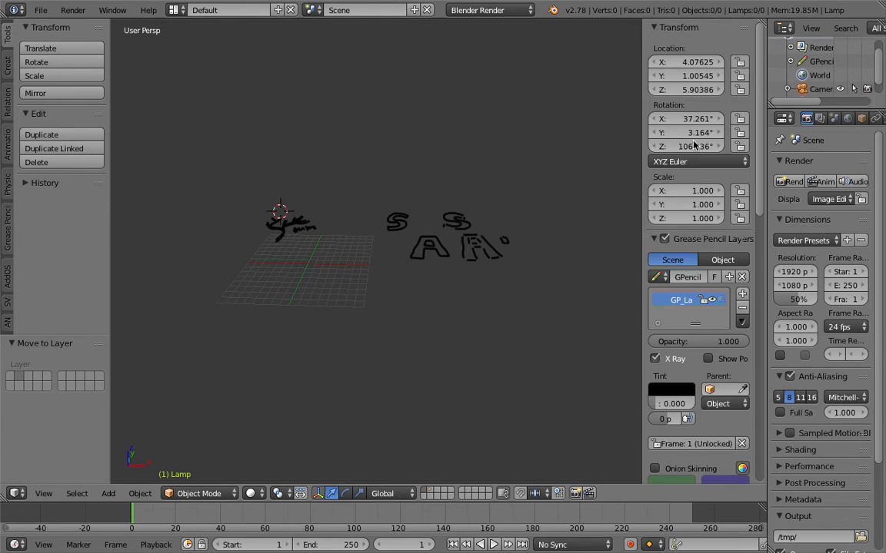
{"action": "left_click", "coordinate": [742, 308]}
{"action": "key", "text": "n"}
- Switch to the Compositing screen layout and create a new Sverchok node tree
{"action": "middle_click_drag", "start_coordinate": [454, 233], "coordinate": [521, 238], "text": "shift"}
{"action": "middle_click_drag", "start_coordinate": [521, 238], "coordinate": [510, 281]}
{"action": "scroll", "coordinate": [509, 280], "scroll_direction": "up", "scroll_amount": 2}
{"action": "left_click", "coordinate": [177, 12]}
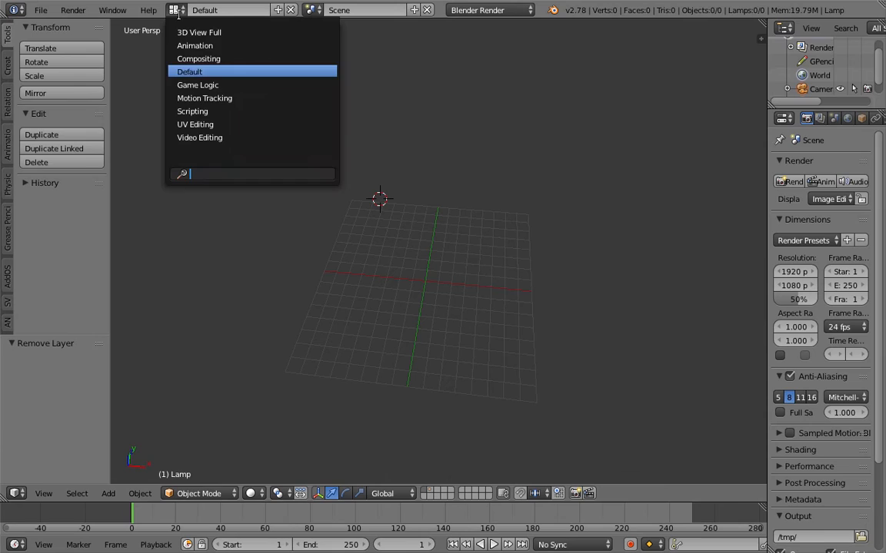
{"action": "left_click", "coordinate": [197, 59]}
{"action": "left_click", "coordinate": [286, 326]}
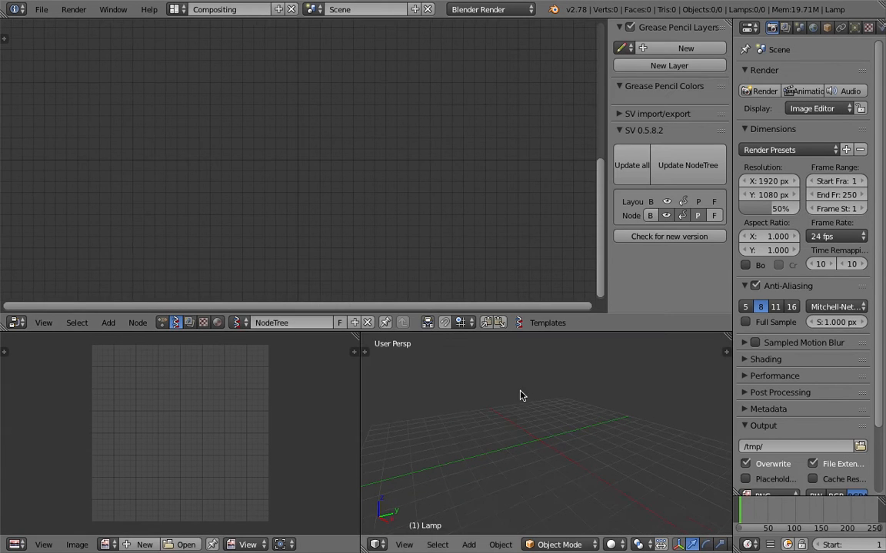
- Add a Bricks grid node to the node tree and widen it so its parameter names are readable
{"action": "key", "text": "shift+a"}
{"action": "left_click", "coordinate": [271, 172]}
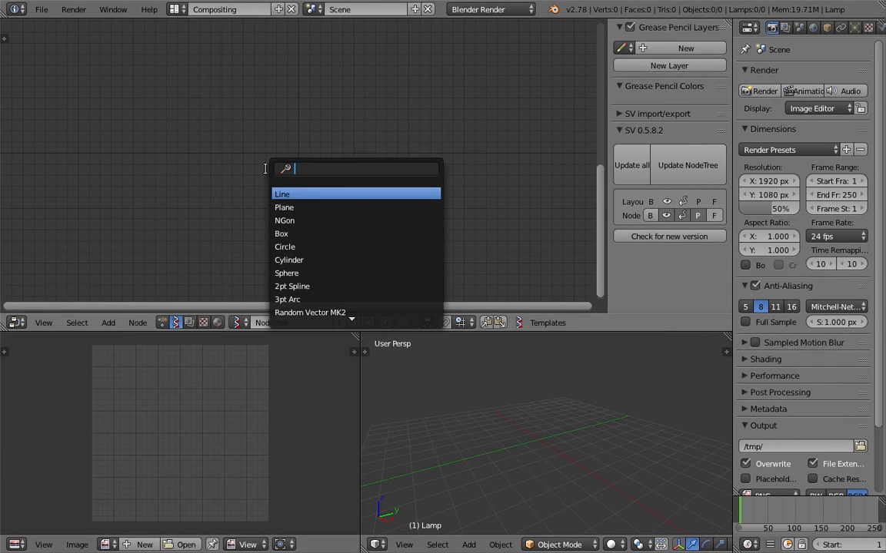
{"action": "type", "text": "bric"}
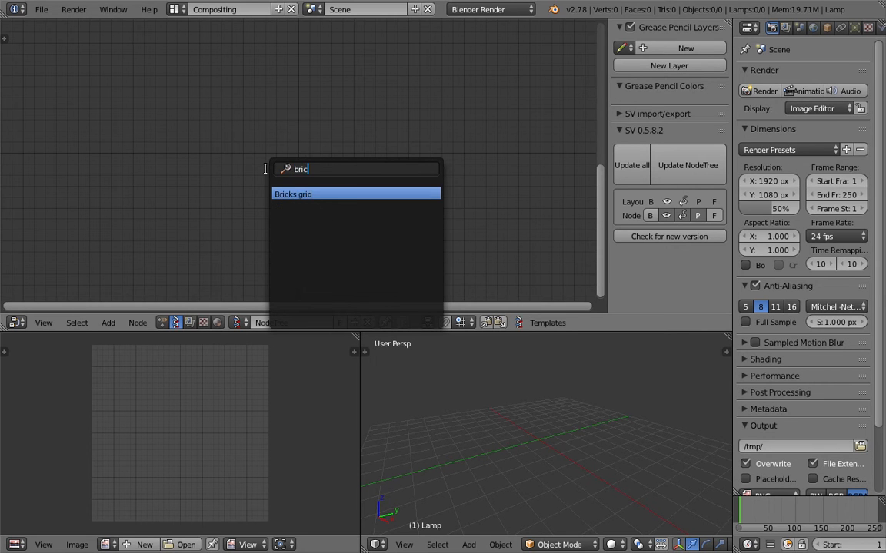
{"action": "key", "text": "Return"}
{"action": "left_click", "coordinate": [140, 73]}
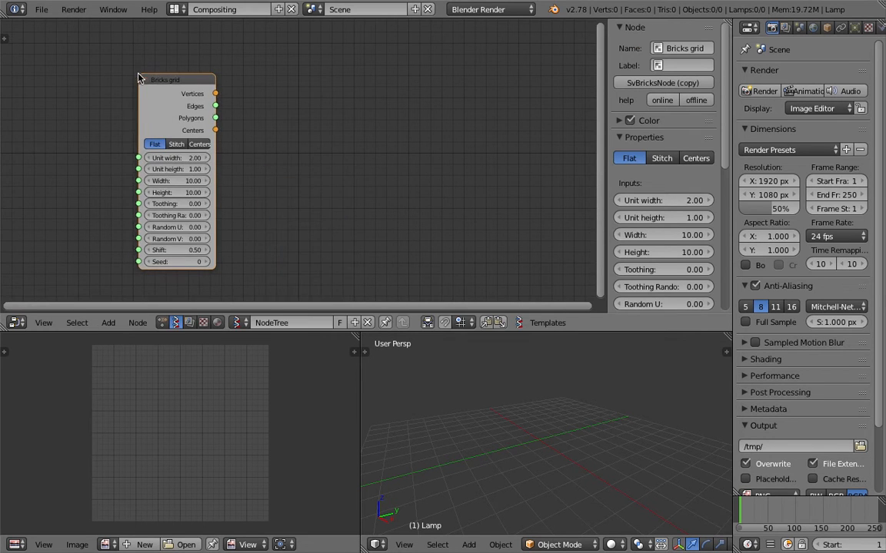
{"action": "left_click_drag", "start_coordinate": [216, 143], "coordinate": [272, 153]}
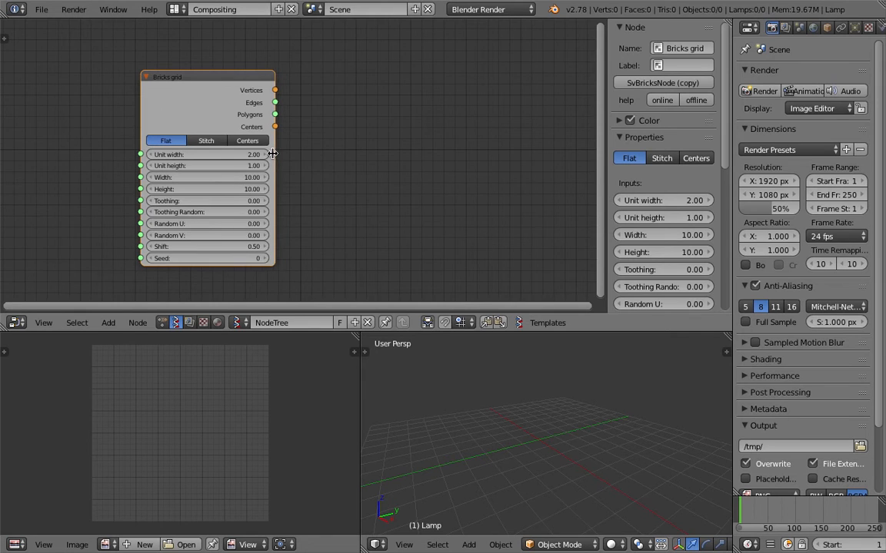
- Save the Blender file to the Desktop as sv_brick_001
{"action": "key", "text": "ctrl+s"}
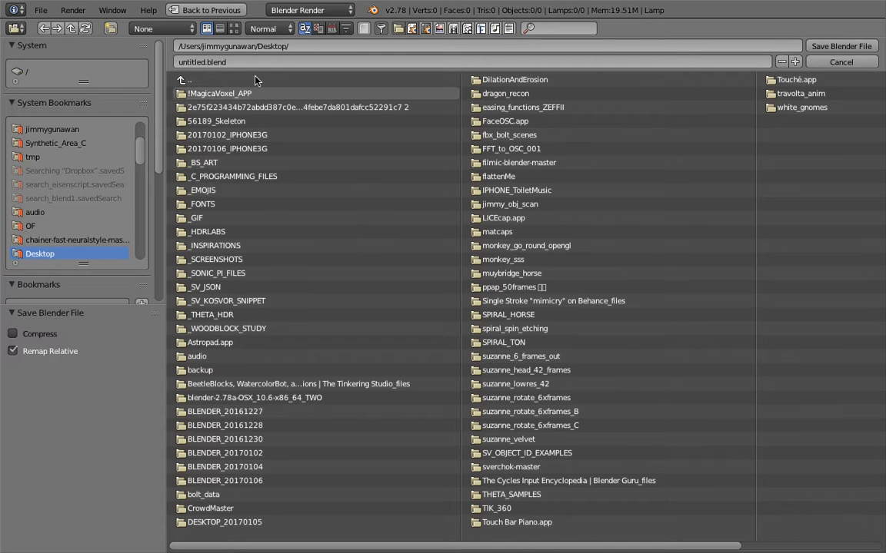
{"action": "type", "text": "sv_brick_001"}
{"action": "key", "text": "Return"}
{"action": "left_click", "coordinate": [841, 46]}
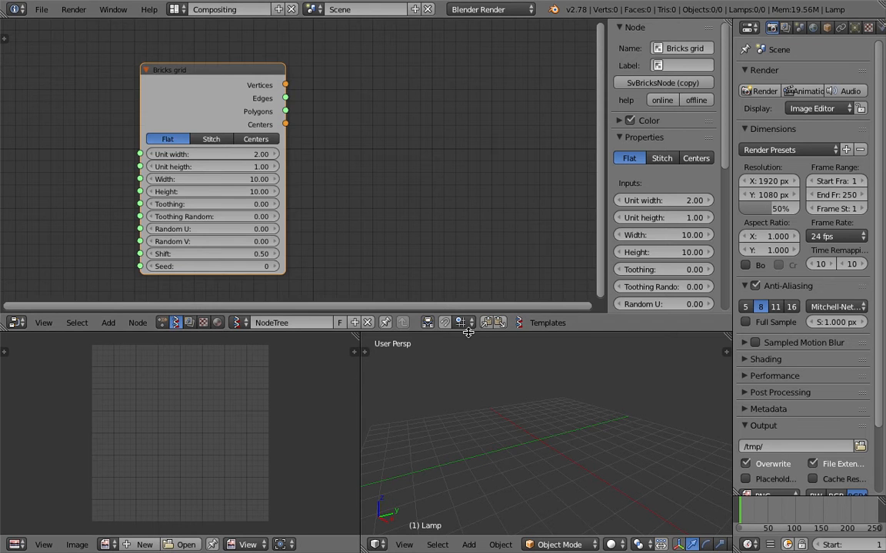
- Add a Viewer Draw node beside the Bricks grid node and hide the node editor's properties sidebar
{"action": "key", "text": "alt+space"}
{"action": "type", "text": "view"}
{"action": "key", "text": "Return"}
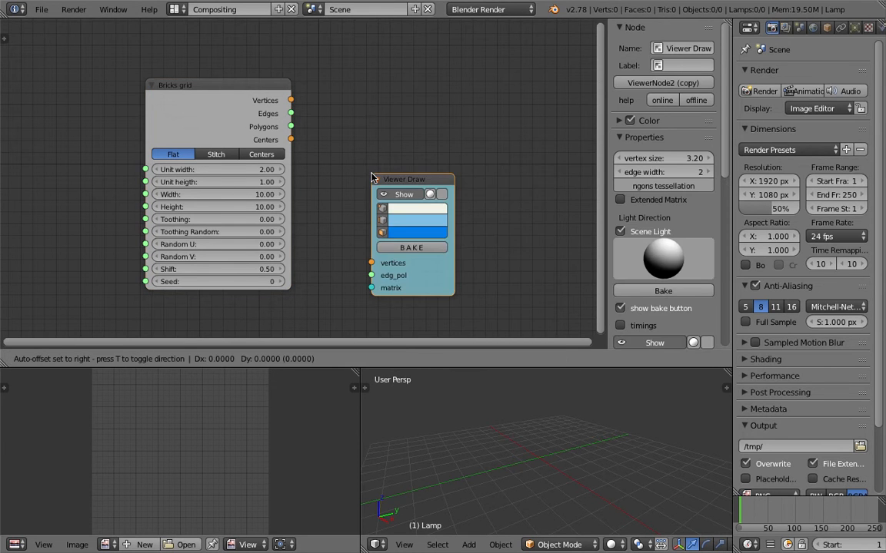
{"action": "left_click", "coordinate": [408, 105]}
{"action": "key", "text": "n"}
{"action": "key", "text": "Home"}
- Connect the Bricks grid's Vertices and Polygons outputs to Viewer Draw's vertices and edg_pol inputs, and enlarge the 3D view
{"action": "mouse_move", "coordinate": [302, 83]}
{"action": "left_mouse_down"}
{"action": "mouse_move", "coordinate": [356, 114]}
{"action": "mouse_move", "coordinate": [428, 185]}
{"action": "left_mouse_up"}
{"action": "mouse_move", "coordinate": [302, 110]}
{"action": "left_mouse_down"}
{"action": "mouse_move", "coordinate": [384, 183]}
{"action": "mouse_move", "coordinate": [429, 196]}
{"action": "left_mouse_up"}
{"action": "middle_click_drag", "start_coordinate": [591, 467], "coordinate": [530, 388]}
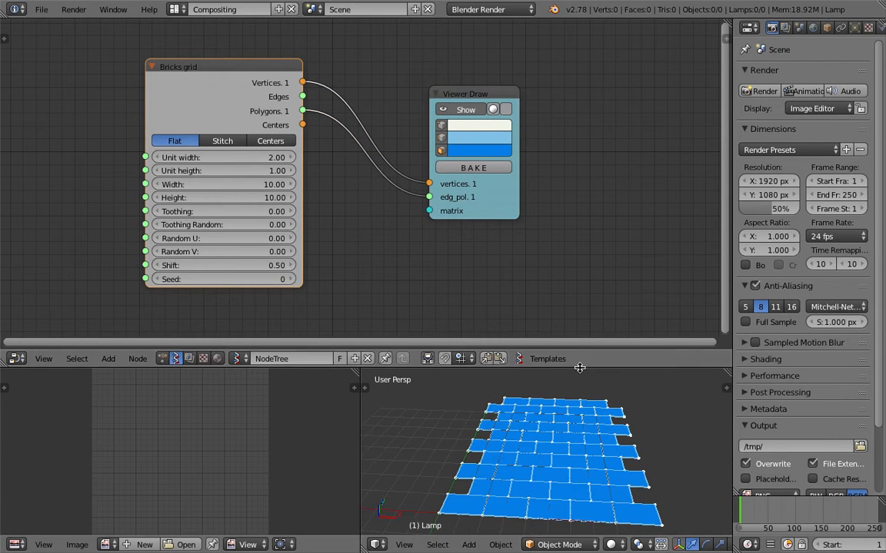
{"action": "left_click_drag", "start_coordinate": [580, 368], "coordinate": [579, 332]}
{"action": "mouse_move", "coordinate": [538, 361]}
{"action": "middle_mouse_down"}
{"action": "mouse_move", "coordinate": [520, 370]}
{"action": "mouse_move", "coordinate": [550, 375]}
{"action": "mouse_move", "coordinate": [517, 378]}
{"action": "mouse_move", "coordinate": [524, 382]}
{"action": "middle_mouse_up"}
- Move Viewer Draw farther from the Bricks grid and insert a Vector out node into the vertices link
{"action": "mouse_move", "coordinate": [496, 170]}
{"action": "left_mouse_down"}
{"action": "mouse_move", "coordinate": [546, 150]}
{"action": "mouse_move", "coordinate": [583, 172]}
{"action": "left_mouse_up"}
{"action": "middle_click_drag", "start_coordinate": [349, 143], "coordinate": [335, 202]}
{"action": "key", "text": "shift+a"}
{"action": "left_click", "coordinate": [362, 81]}
{"action": "type", "text": "vector"}
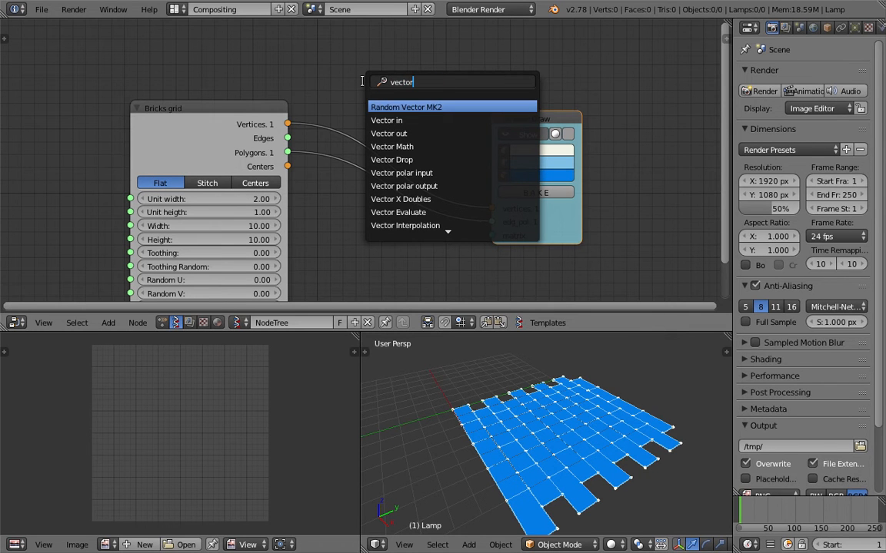
{"action": "key", "text": "Down"}
{"action": "key", "text": "Down"}
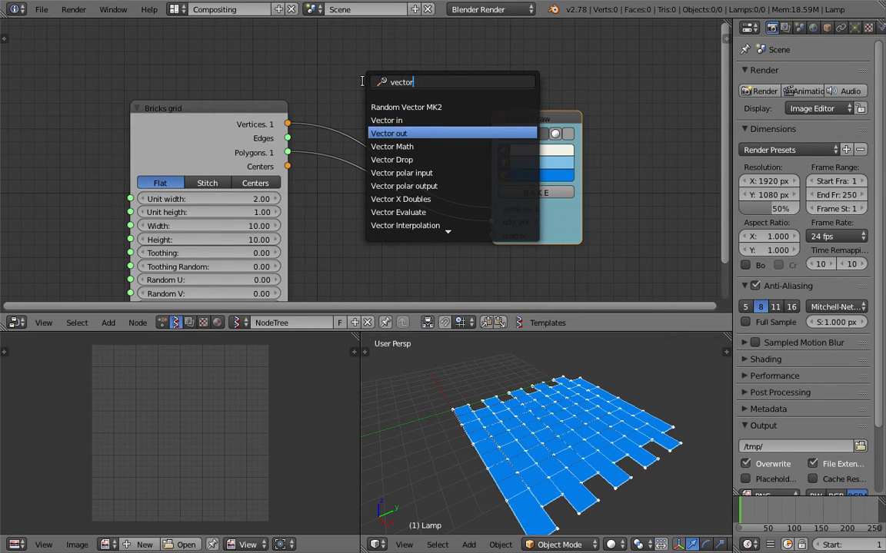
{"action": "key", "text": "Return"}
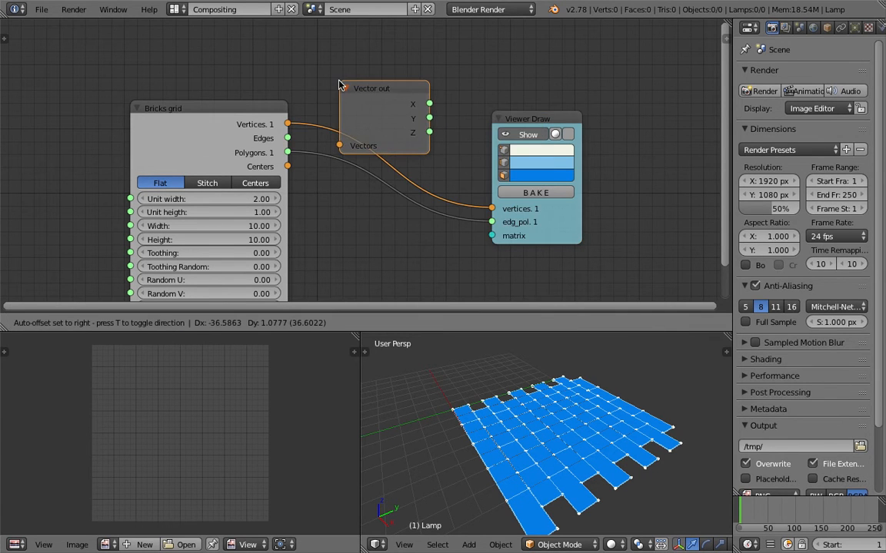
{"action": "left_click", "coordinate": [307, 79]}
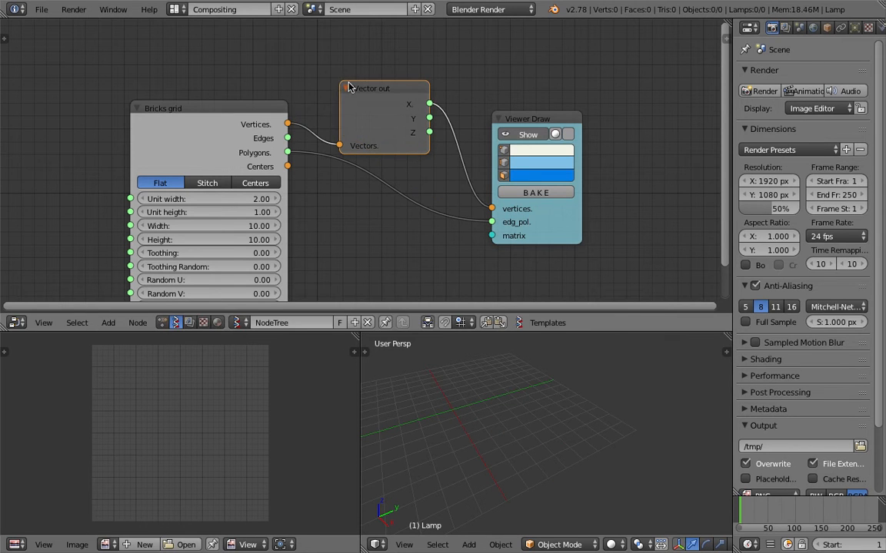
- Insert a Vector in node between the Vector out and Viewer Draw nodes
{"action": "key", "text": "shift+a"}
{"action": "left_click", "coordinate": [409, 60]}
{"action": "type", "text": "vec"}
{"action": "left_click", "coordinate": [432, 97]}
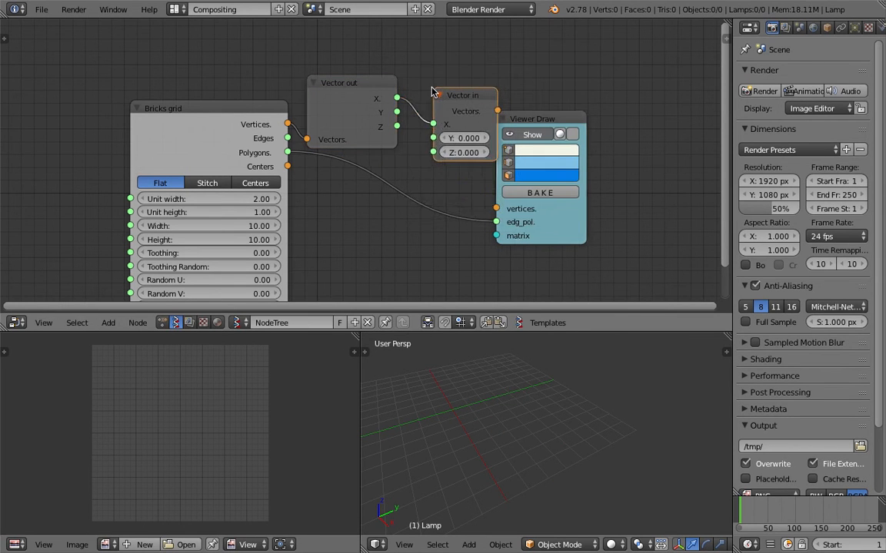
{"action": "left_click", "coordinate": [423, 110]}
- Swap the axes between Vector out and Vector in by linking X to Y and Y to X, with Z to Z
{"action": "left_click_drag", "start_coordinate": [397, 111], "coordinate": [448, 153]}
{"action": "left_click_drag", "start_coordinate": [396, 99], "coordinate": [448, 138]}
{"action": "left_click_drag", "start_coordinate": [397, 117], "coordinate": [455, 135]}
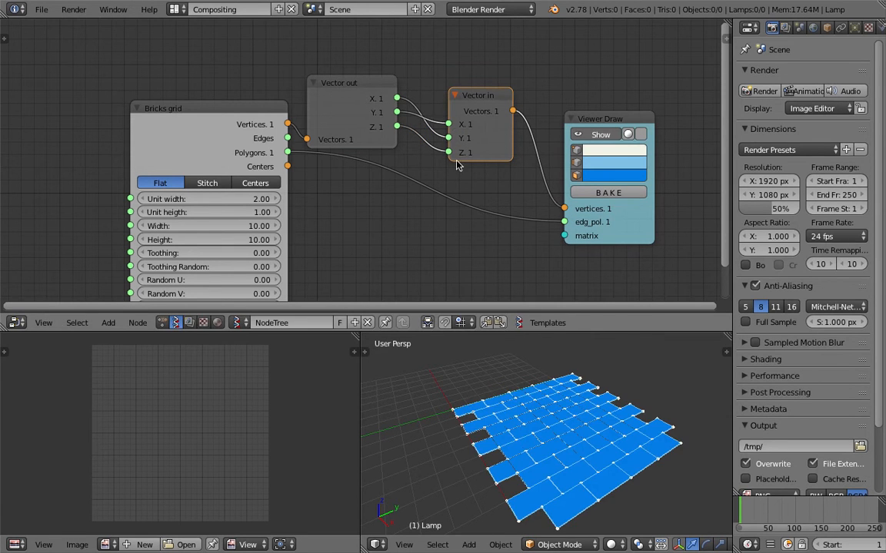
- Relink Vector out to Vector in with X to Z, Y to X and Z to Y
{"action": "left_click_drag", "start_coordinate": [396, 99], "coordinate": [448, 153]}
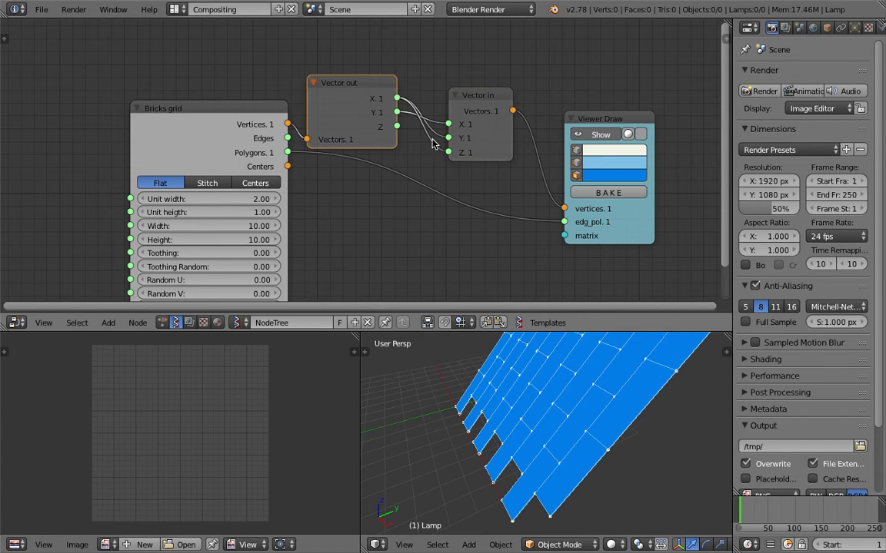
{"action": "left_click_drag", "start_coordinate": [396, 126], "coordinate": [448, 153]}
{"action": "middle_click_drag", "start_coordinate": [497, 369], "coordinate": [547, 341]}
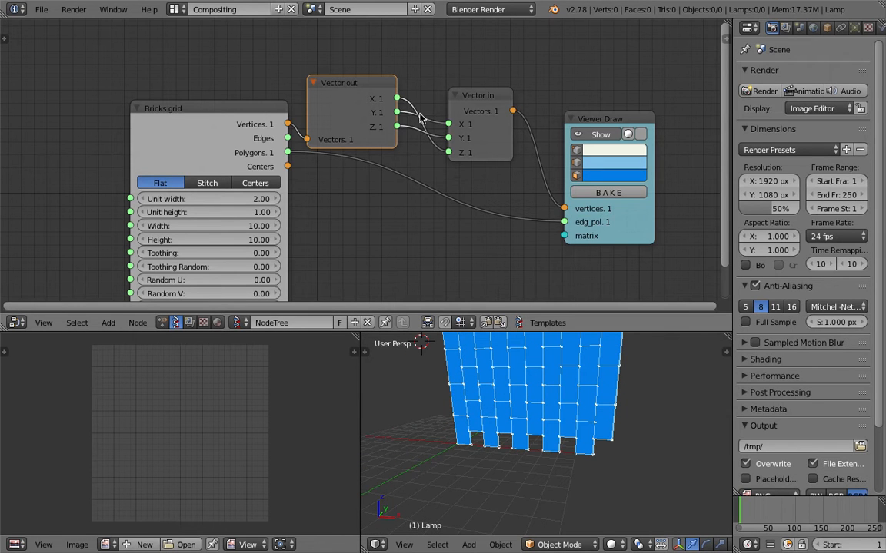
- Change the axis order between Vector out and Vector in to X to Z, Y to Y and Z to X
{"action": "left_click_drag", "start_coordinate": [397, 113], "coordinate": [449, 124]}
{"action": "middle_click_drag", "start_coordinate": [513, 366], "coordinate": [455, 382]}
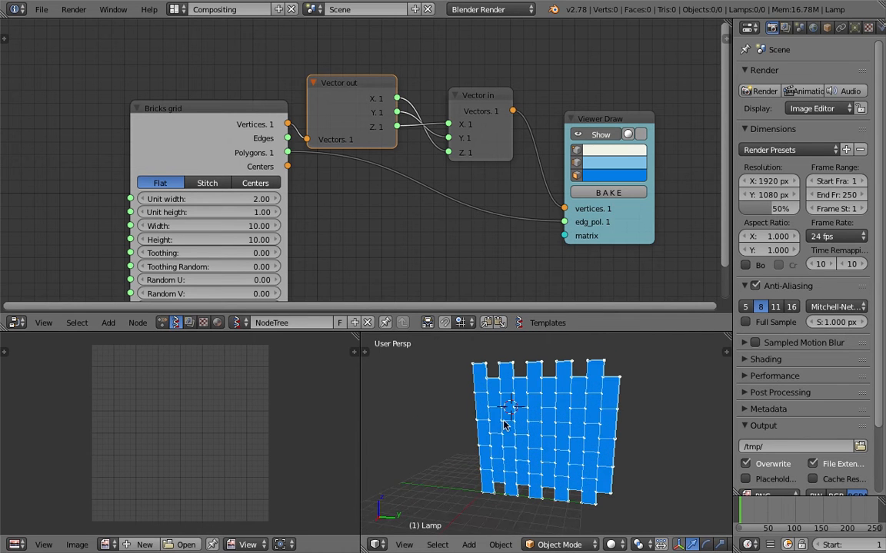
{"action": "scroll", "coordinate": [489, 136], "scroll_direction": "up", "scroll_amount": 1}
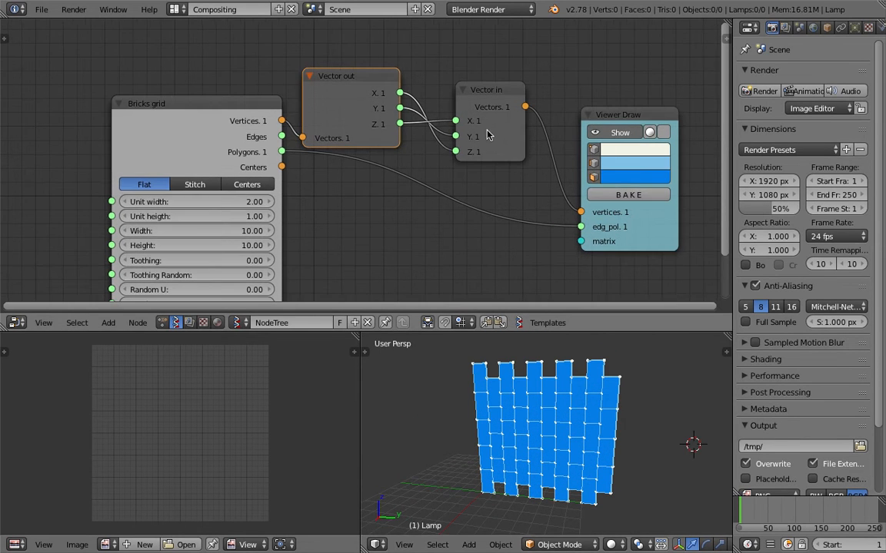
- Restore the straight X, Y and Z links between Vector out and Vector in
{"action": "left_click_drag", "start_coordinate": [402, 94], "coordinate": [455, 137]}
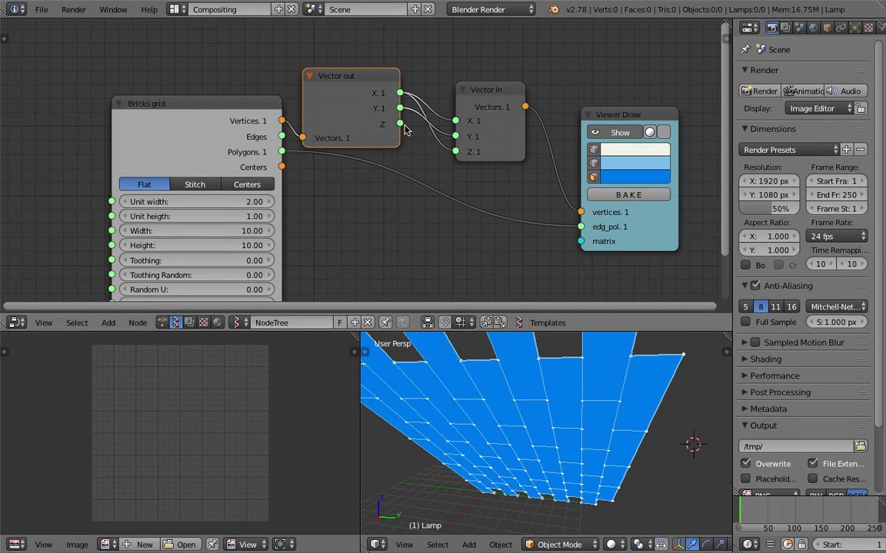
{"action": "left_click_drag", "start_coordinate": [400, 124], "coordinate": [455, 152]}
{"action": "middle_click_drag", "start_coordinate": [568, 486], "coordinate": [462, 451]}
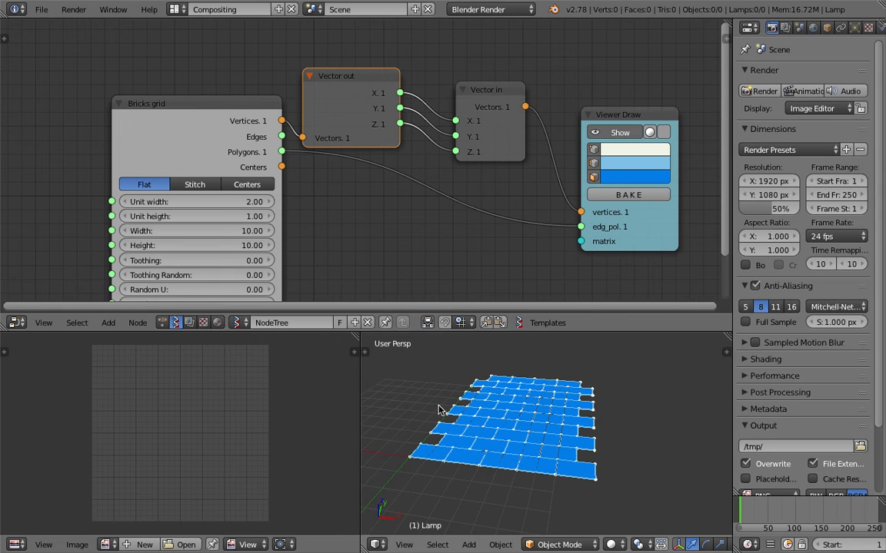
{"action": "middle_click_drag", "start_coordinate": [477, 433], "coordinate": [398, 441]}
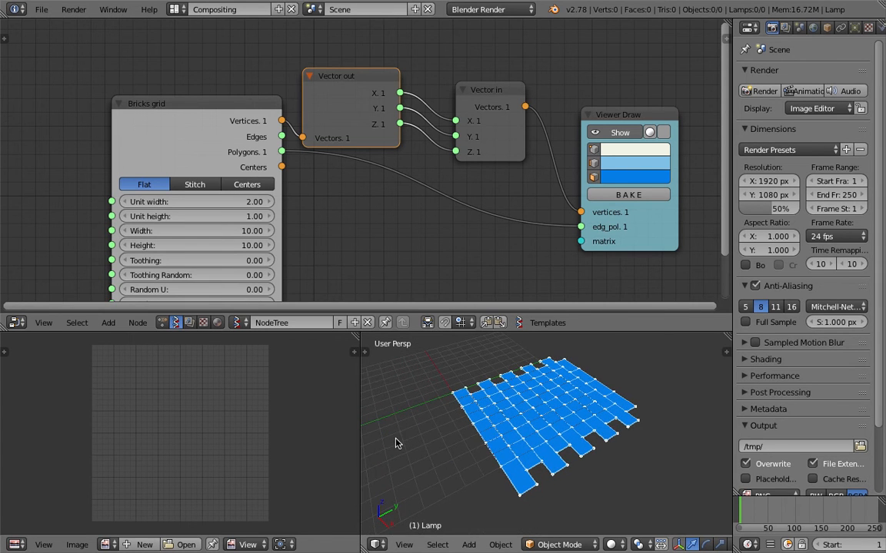
- Move the Bricks grid node farther from the others and delete the Vector out and Vector in nodes
{"action": "left_click_drag", "start_coordinate": [235, 121], "coordinate": [189, 117]}
{"action": "left_click", "coordinate": [334, 82]}
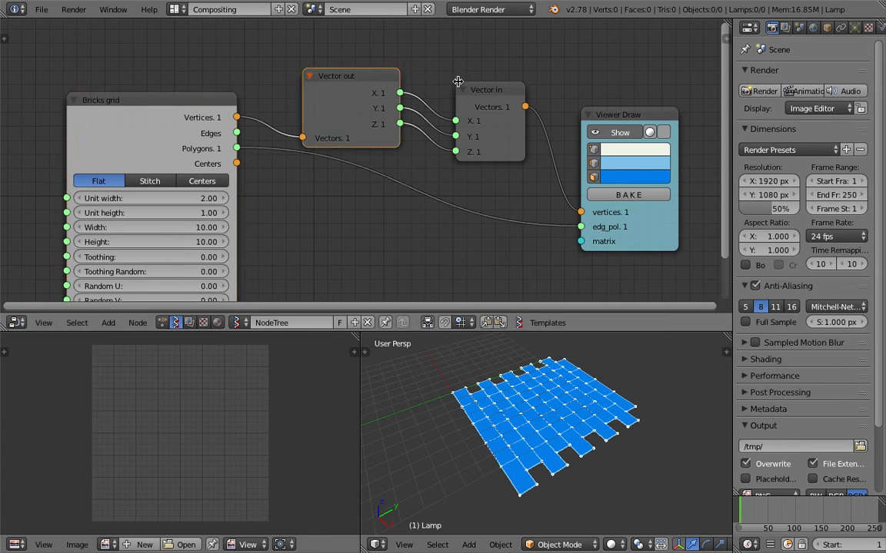
{"action": "key", "text": "x"}
{"action": "left_click", "coordinate": [467, 85]}
{"action": "key", "text": "x"}
- Add a Rotation node in Euler mode and link it between the Bricks grid's Vertices output and Viewer Draw's vertices input
{"action": "key", "text": "shift+a"}
{"action": "left_click", "coordinate": [375, 66]}
{"action": "type", "text": "rota"}
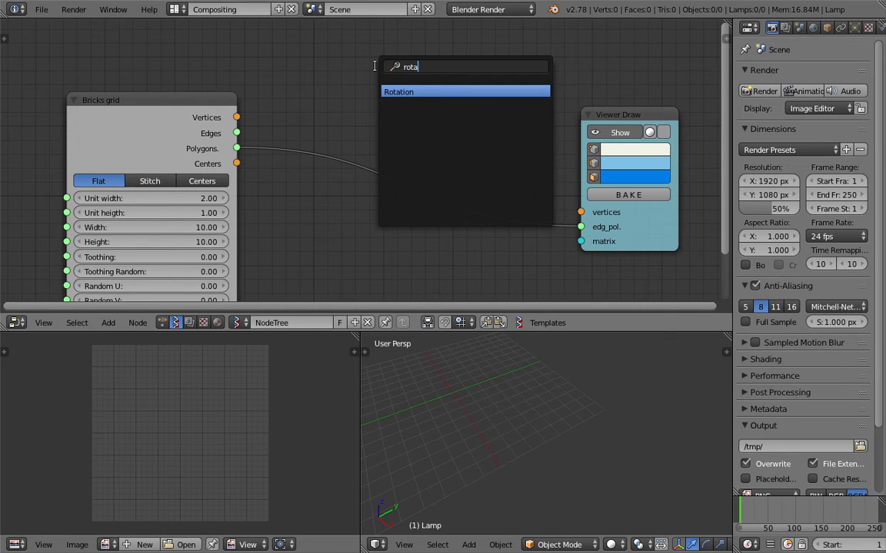
{"action": "key", "text": "Return"}
{"action": "left_click", "coordinate": [357, 35]}
{"action": "left_click_drag", "start_coordinate": [236, 117], "coordinate": [356, 91]}
{"action": "left_click", "coordinate": [404, 74]}
{"action": "mouse_move", "coordinate": [467, 68]}
{"action": "left_mouse_down"}
{"action": "mouse_move", "coordinate": [492, 76]}
{"action": "mouse_move", "coordinate": [580, 212]}
{"action": "left_mouse_up"}
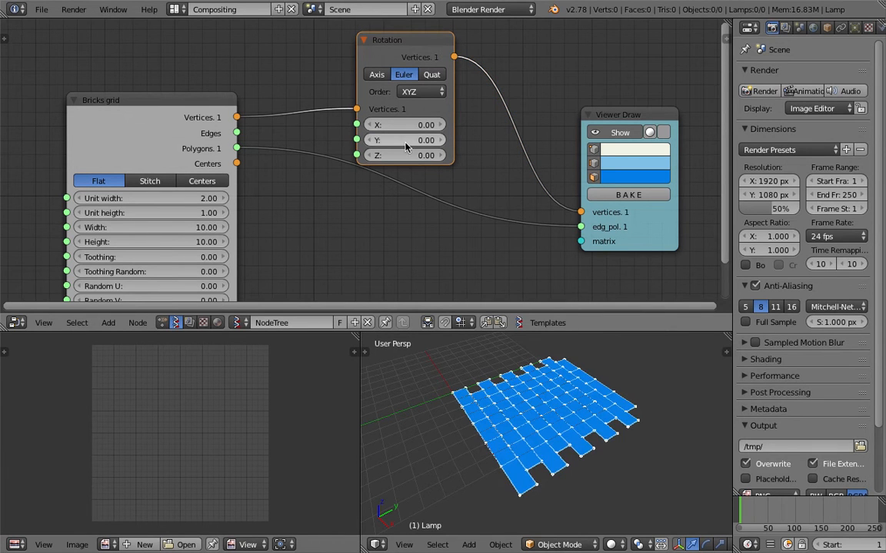
- Set the Rotation node's Z angle to 90 and move the node closer to the Bricks grid
{"action": "left_click_drag", "start_coordinate": [408, 155], "coordinate": [553, 155]}
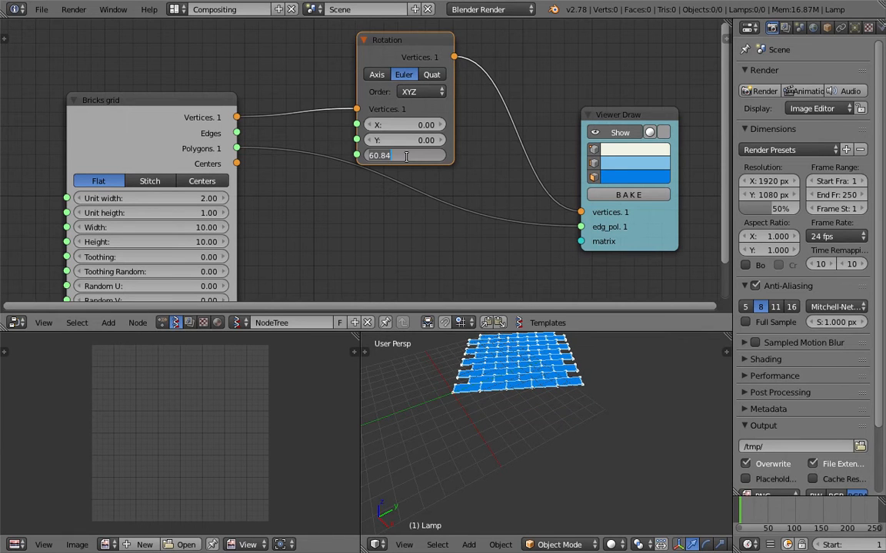
{"action": "type", "text": "90"}
{"action": "key", "text": "Return"}
{"action": "left_click_drag", "start_coordinate": [412, 40], "coordinate": [372, 29]}
- Duplicate the Rotation node into the vertices link before Viewer Draw and set the copy's Y angle to 90
{"action": "key", "text": "shift+d"}
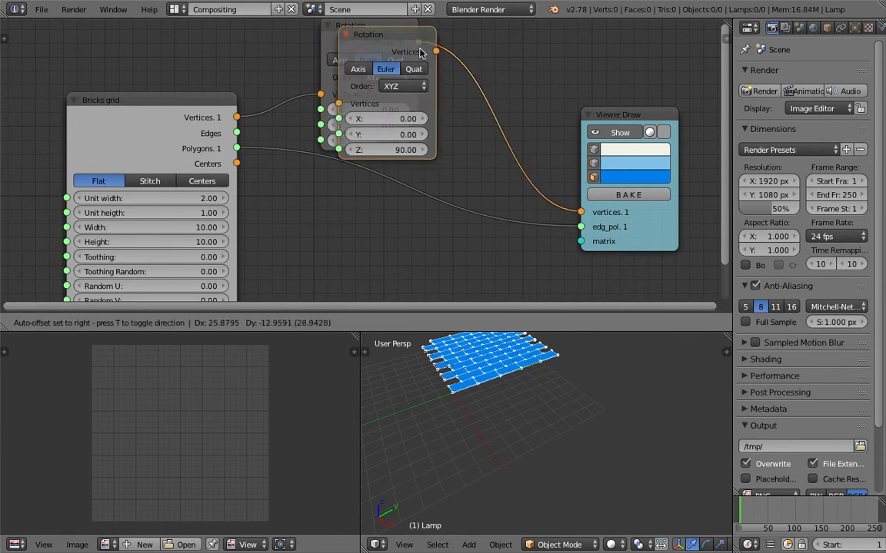
{"action": "left_click", "coordinate": [503, 62]}
{"action": "left_click_drag", "start_coordinate": [530, 172], "coordinate": [541, 175]}
{"action": "mouse_move", "coordinate": [530, 159]}
{"action": "left_mouse_down"}
{"action": "mouse_move", "coordinate": [557, 159]}
{"action": "mouse_move", "coordinate": [529, 163]}
{"action": "left_mouse_up"}
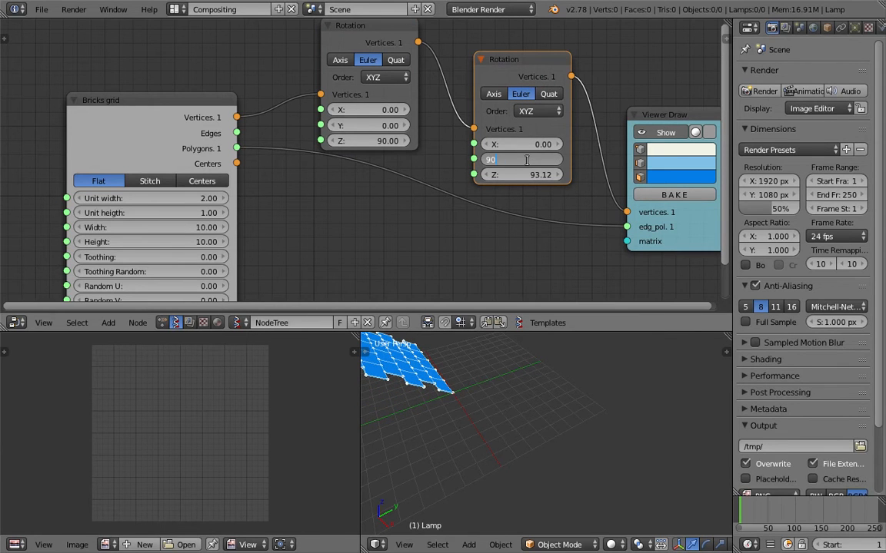
{"action": "key", "text": "Return"}
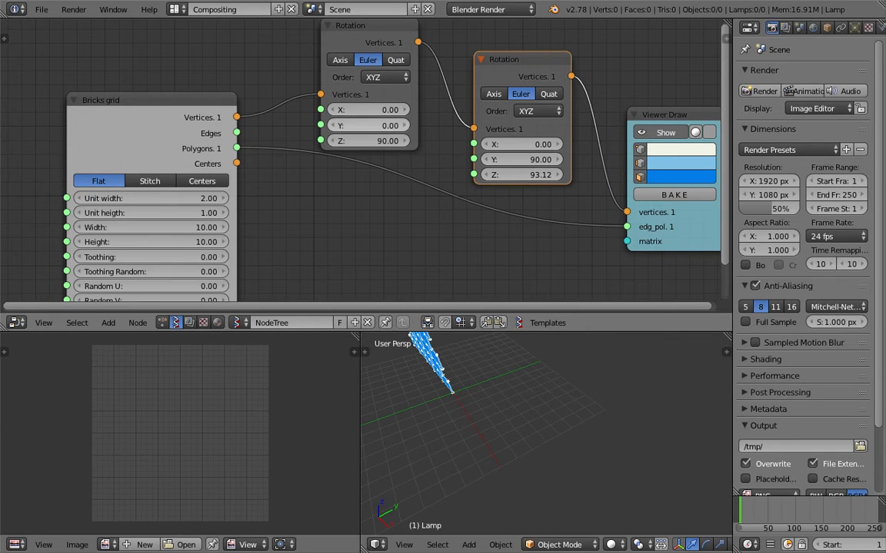
- Set the first Rotation node's Y angle to 90
{"action": "left_click", "coordinate": [381, 129]}
{"action": "type", "text": "90"}
{"action": "key", "text": "Return"}
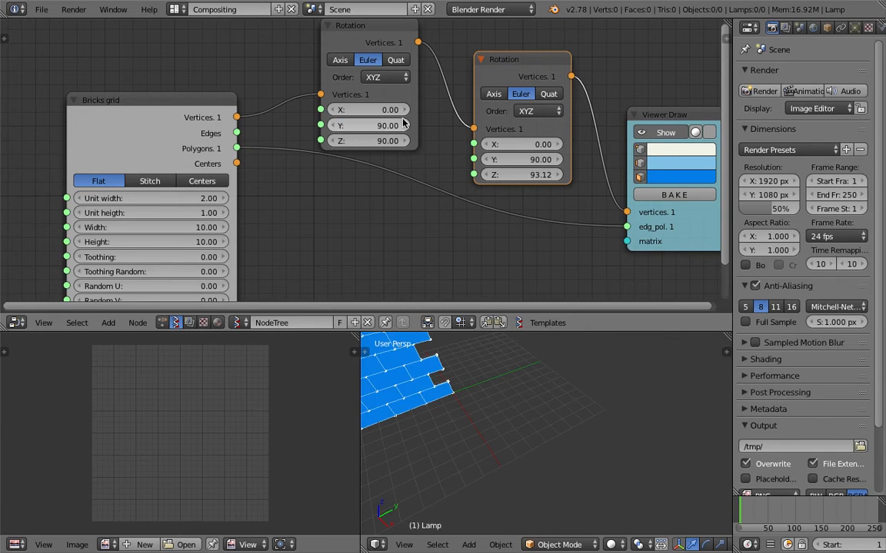
- Delete the second Rotation node and link the remaining one's Vertices output to Viewer Draw's vertices input
{"action": "key", "text": "x"}
{"action": "mouse_move", "coordinate": [417, 43]}
{"action": "left_mouse_down"}
{"action": "mouse_move", "coordinate": [577, 198]}
{"action": "mouse_move", "coordinate": [626, 212]}
{"action": "left_mouse_up"}
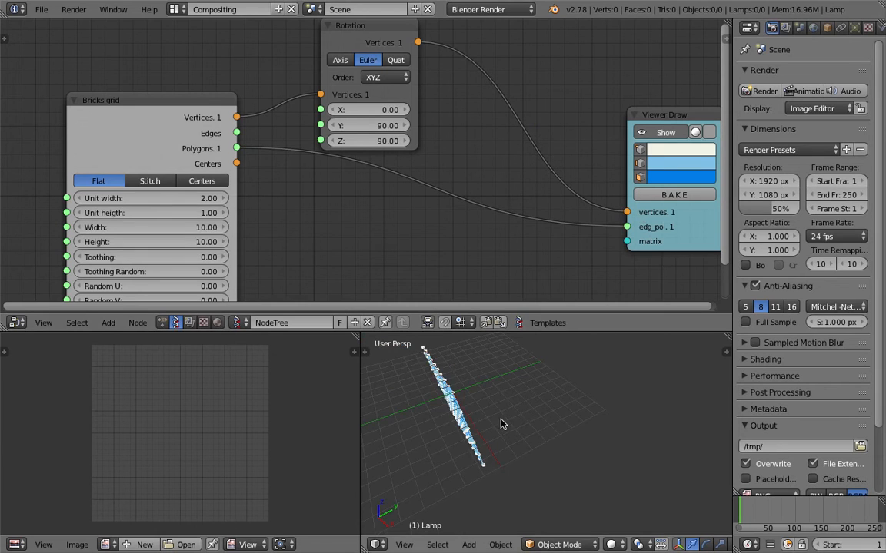
{"action": "middle_click_drag", "start_coordinate": [508, 442], "coordinate": [555, 429]}
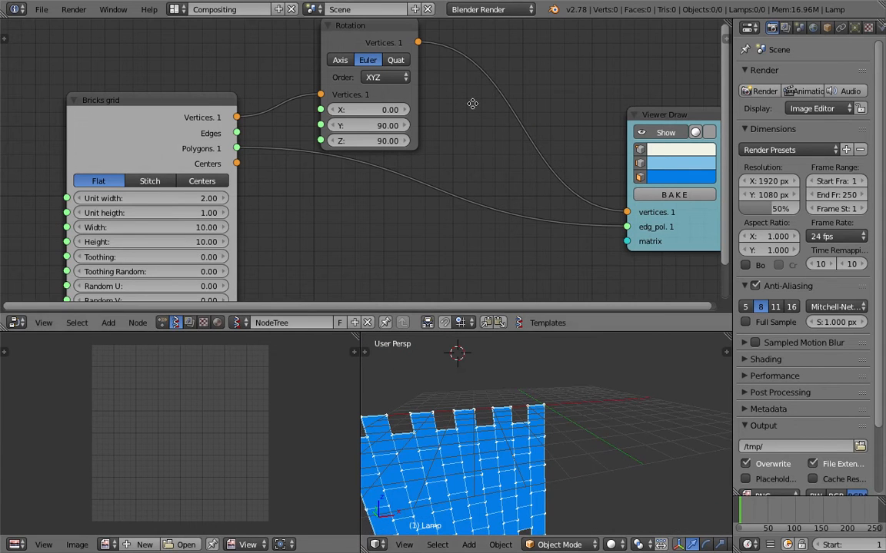
- Duplicate the Rotation node into the link before Viewer Draw and set the first Rotation node's Y angle to 0
{"action": "middle_click_drag", "start_coordinate": [472, 105], "coordinate": [455, 150]}
{"action": "key", "text": "shift+d"}
{"action": "left_click", "coordinate": [537, 85]}
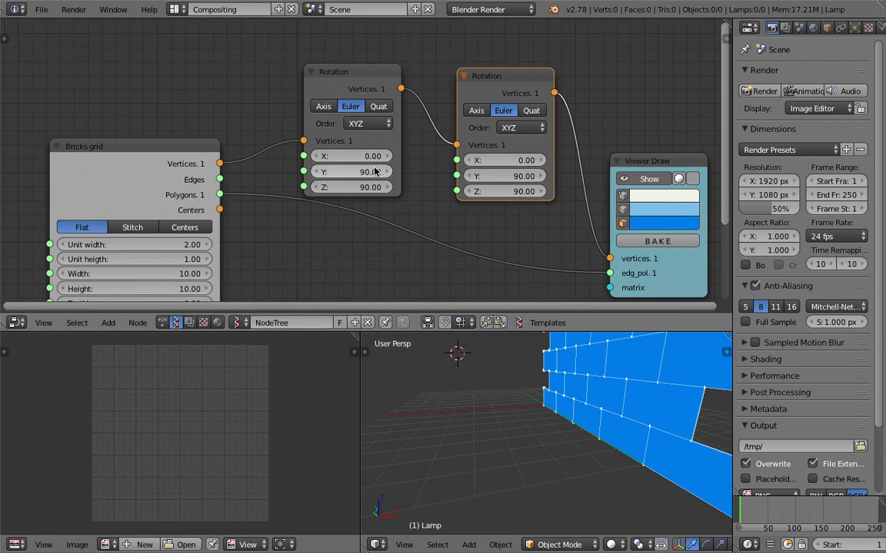
{"action": "type", "text": "0"}
{"action": "key", "text": "Return"}
{"action": "mouse_move", "coordinate": [482, 377]}
{"action": "middle_mouse_down"}
{"action": "mouse_move", "coordinate": [613, 435]}
{"action": "mouse_move", "coordinate": [541, 451]}
{"action": "mouse_move", "coordinate": [578, 396]}
{"action": "mouse_move", "coordinate": [630, 413]}
{"action": "mouse_move", "coordinate": [587, 413]}
{"action": "mouse_move", "coordinate": [578, 425]}
{"action": "mouse_move", "coordinate": [509, 438]}
{"action": "middle_mouse_up"}
{"action": "scroll", "coordinate": [613, 435], "scroll_direction": "down", "scroll_amount": 5}
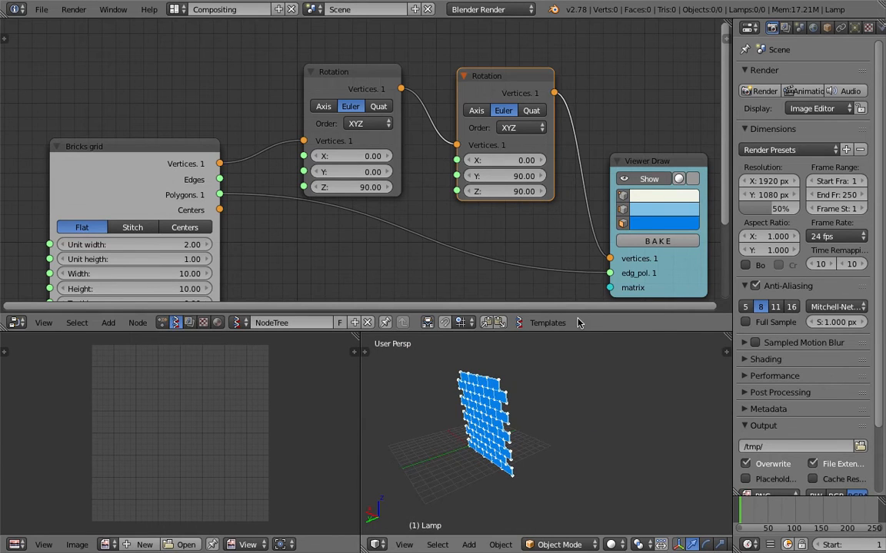
- Move Viewer Draw closer to the Rotation nodes and set the second Rotation node's X angle to 180
{"action": "left_click_drag", "start_coordinate": [646, 162], "coordinate": [613, 107]}
{"action": "mouse_move", "coordinate": [548, 478]}
{"action": "middle_mouse_down"}
{"action": "mouse_move", "coordinate": [666, 447]}
{"action": "mouse_move", "coordinate": [633, 429]}
{"action": "mouse_move", "coordinate": [534, 443]}
{"action": "mouse_move", "coordinate": [546, 357]}
{"action": "middle_mouse_up"}
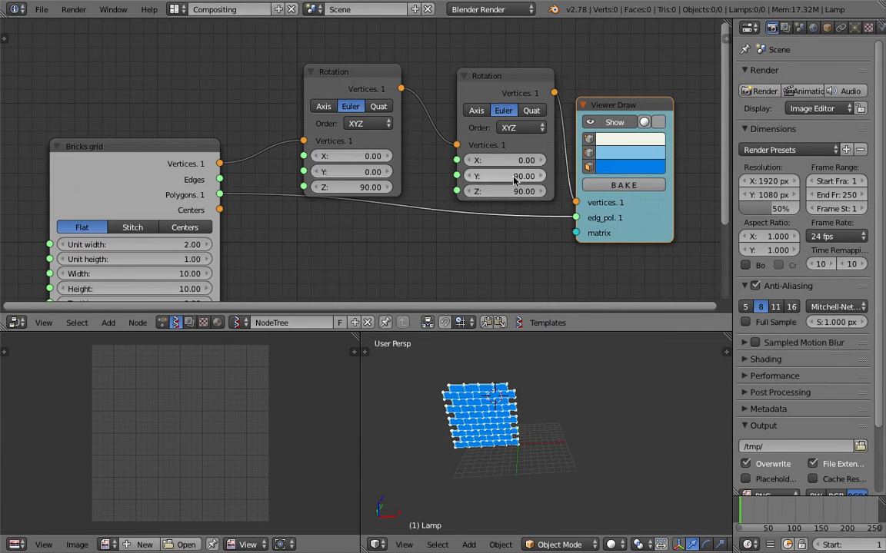
{"action": "left_click_drag", "start_coordinate": [505, 160], "coordinate": [551, 161]}
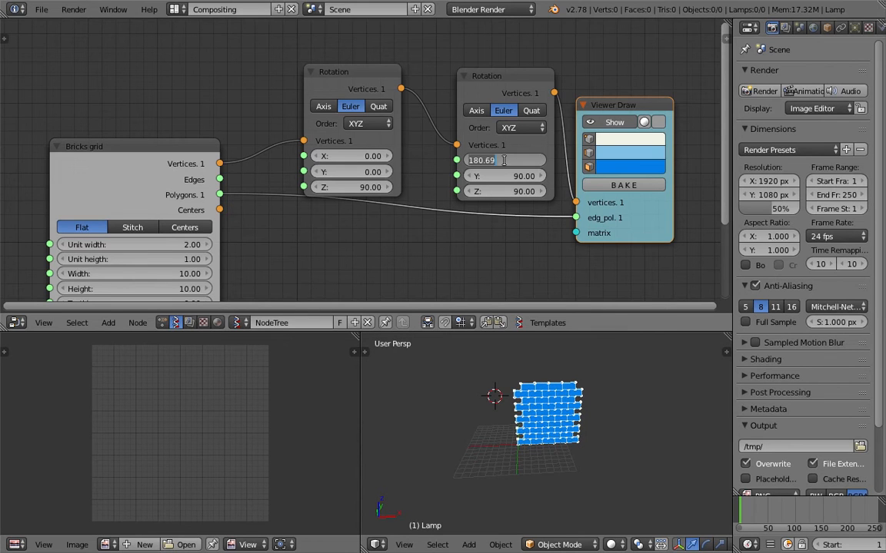
{"action": "scroll", "coordinate": [486, 415], "scroll_direction": "up", "scroll_amount": 3}
{"action": "middle_click_drag", "start_coordinate": [492, 428], "coordinate": [459, 430]}
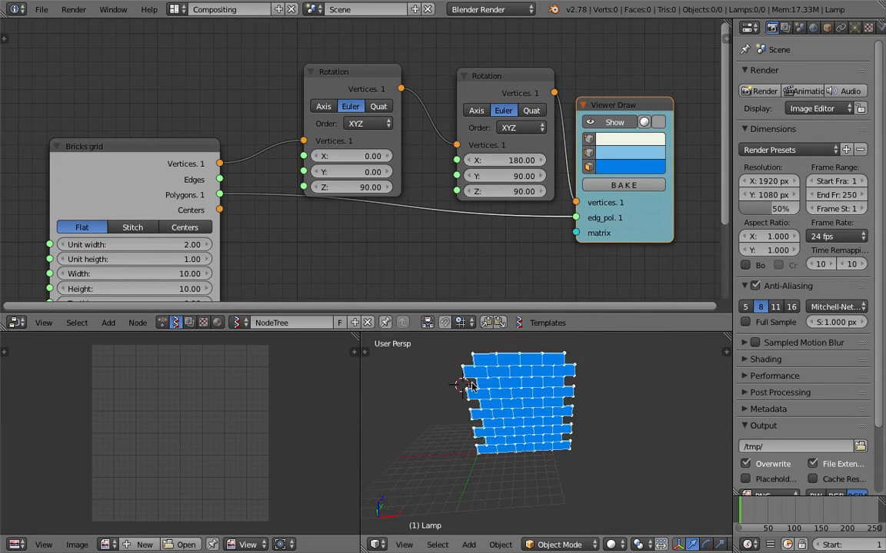
- Merge the 3D view over the image editor and adjust its height against the node editor
{"action": "left_click_drag", "start_coordinate": [505, 331], "coordinate": [503, 207]}
{"action": "middle_click_drag", "start_coordinate": [419, 504], "coordinate": [385, 521]}
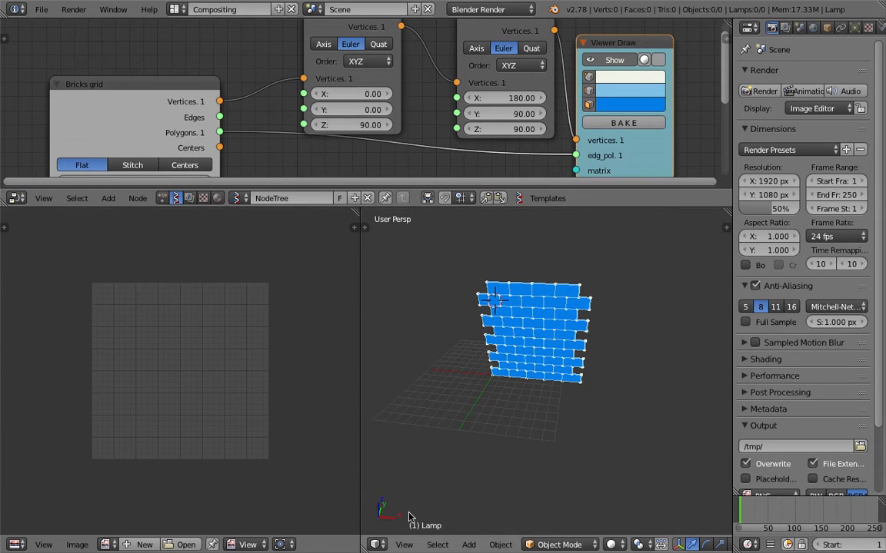
{"action": "left_click_drag", "start_coordinate": [356, 214], "coordinate": [198, 237]}
{"action": "scroll", "coordinate": [400, 339], "scroll_direction": "down", "scroll_amount": 1}
{"action": "middle_click_drag", "start_coordinate": [435, 352], "coordinate": [413, 313]}
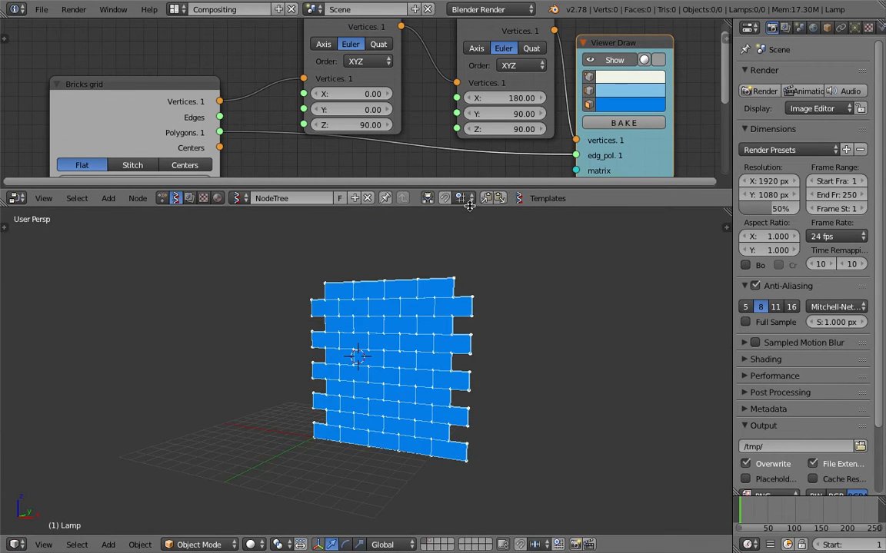
{"action": "left_click_drag", "start_coordinate": [471, 204], "coordinate": [471, 257]}
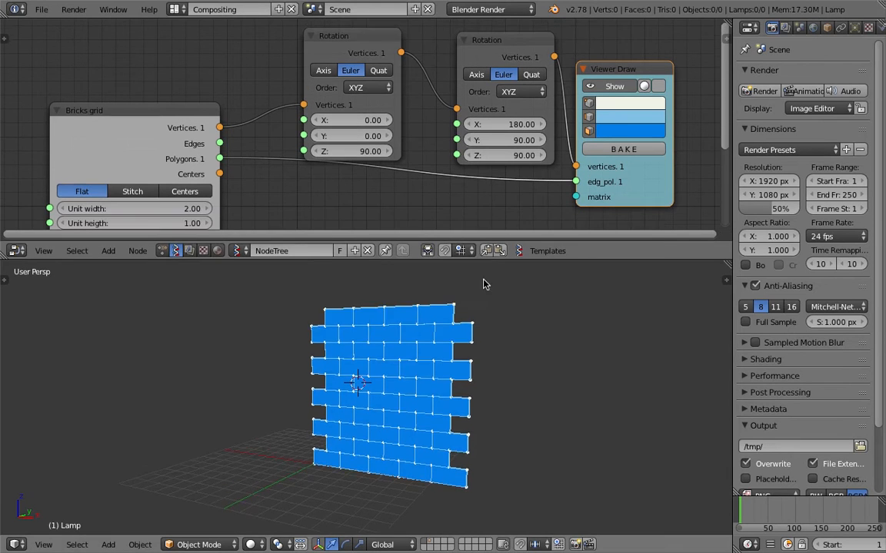
- Collapse both Rotation nodes, place them side by side and group them in a frame
{"action": "left_click_drag", "start_coordinate": [334, 33], "coordinate": [309, 28]}
{"action": "left_click", "coordinate": [286, 31]}
{"action": "left_click_drag", "start_coordinate": [490, 41], "coordinate": [373, 52]}
{"action": "left_click", "coordinate": [347, 52]}
{"action": "left_click_drag", "start_coordinate": [306, 31], "coordinate": [295, 79]}
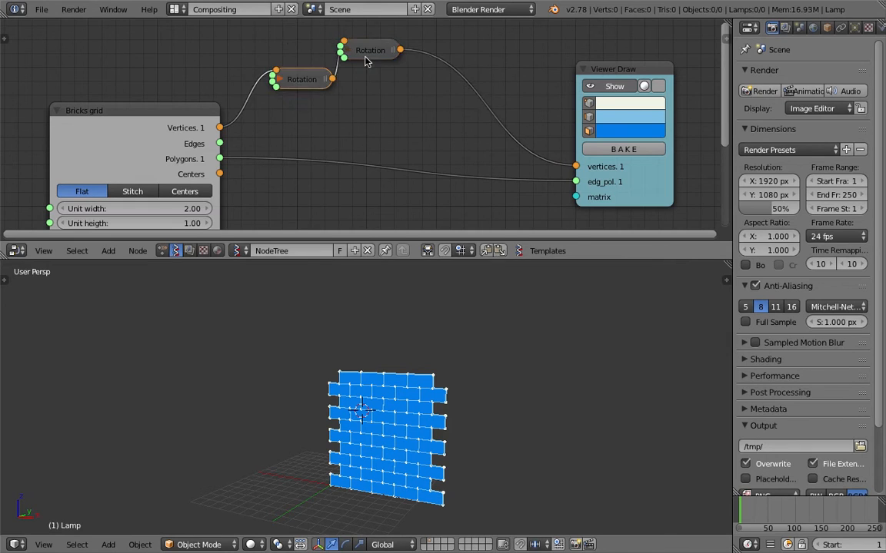
{"action": "left_click_drag", "start_coordinate": [366, 51], "coordinate": [371, 82]}
{"action": "key", "text": "ctrl+j"}
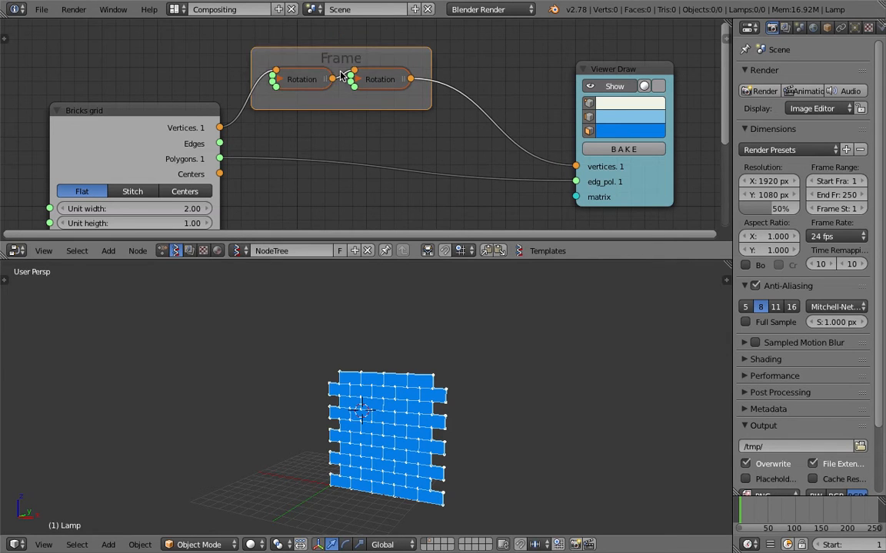
- Enlarge the node editor to fit the Bricks grid's parameters and reframe the brick wall in the 3D view
{"action": "middle_click_drag", "start_coordinate": [320, 190], "coordinate": [322, 186]}
{"action": "left_click_drag", "start_coordinate": [385, 258], "coordinate": [385, 340]}
{"action": "middle_click_drag", "start_coordinate": [408, 435], "coordinate": [476, 400]}
{"action": "middle_click_drag", "start_coordinate": [372, 321], "coordinate": [365, 295]}
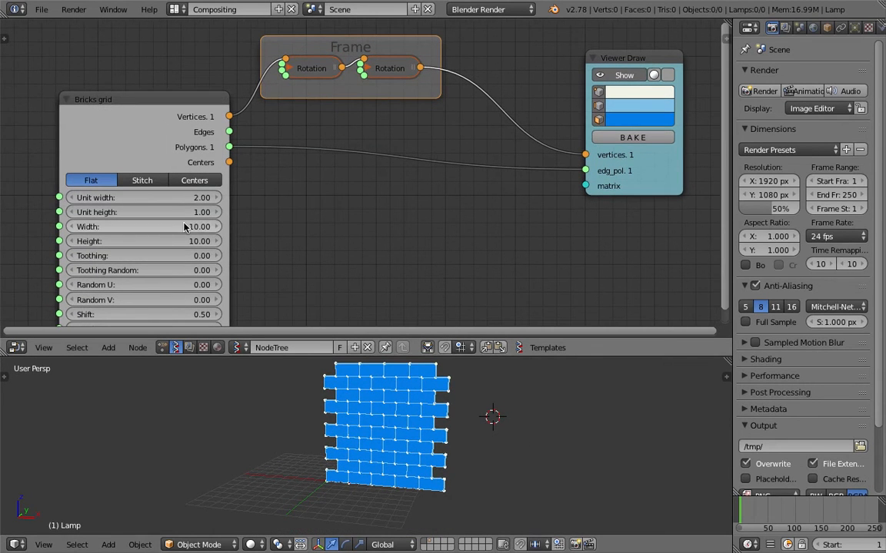
- Set the Bricks grid's unit width to about 2.48, unit height 0.97, width 14.89 and height 10.12, and save the file
{"action": "mouse_move", "coordinate": [178, 201]}
{"action": "left_mouse_down"}
{"action": "mouse_move", "coordinate": [230, 201]}
{"action": "mouse_move", "coordinate": [179, 201]}
{"action": "mouse_move", "coordinate": [212, 201]}
{"action": "mouse_move", "coordinate": [165, 212]}
{"action": "mouse_move", "coordinate": [201, 226]}
{"action": "mouse_move", "coordinate": [183, 241]}
{"action": "mouse_move", "coordinate": [182, 197]}
{"action": "mouse_move", "coordinate": [173, 198]}
{"action": "left_mouse_up"}
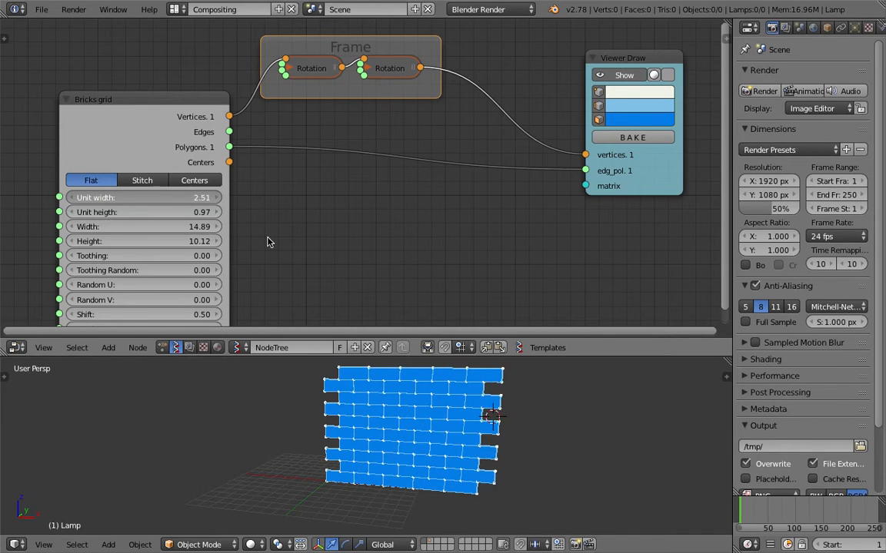
{"action": "middle_click_drag", "start_coordinate": [269, 241], "coordinate": [266, 208]}
{"action": "key", "text": "ctrl+s"}
{"action": "left_click", "coordinate": [332, 231]}
- Try Toothing values of about 0.21 and -0.12 on the Bricks grid and reset Toothing to 0
{"action": "left_click_drag", "start_coordinate": [139, 222], "coordinate": [151, 221]}
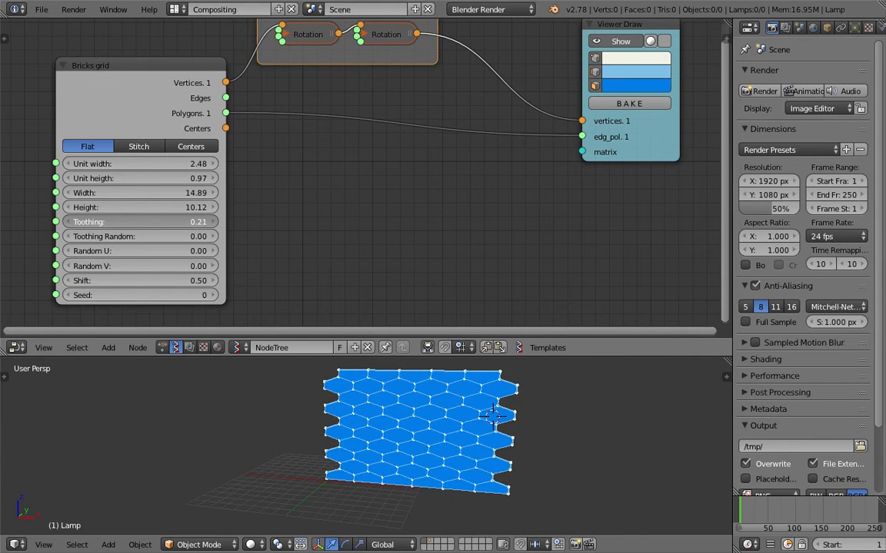
{"action": "left_click_drag", "start_coordinate": [151, 221], "coordinate": [125, 222]}
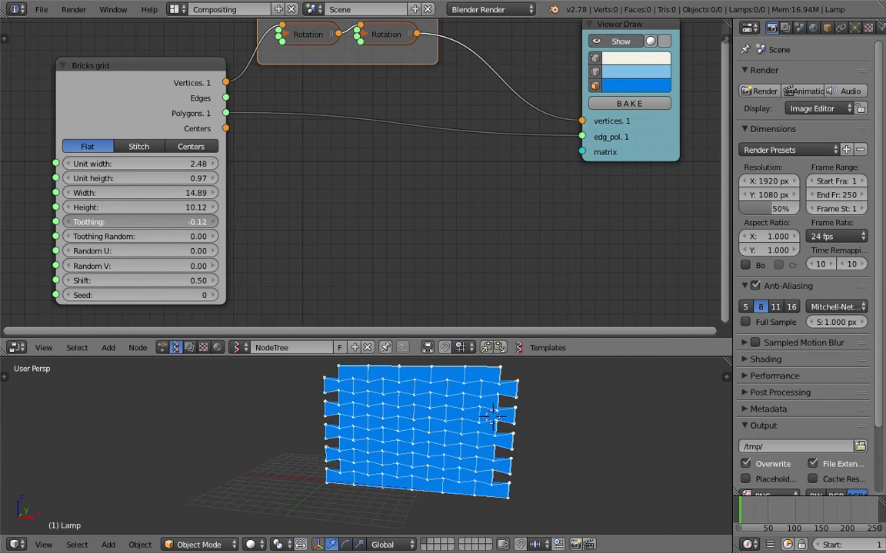
{"action": "type", "text": "0"}
{"action": "key", "text": "Return"}
{"action": "key", "text": "ctrl+s"}
{"action": "left_click", "coordinate": [496, 463]}
- Try a Toothing Random value on the Bricks grid, reset it to 0, and raise Random U to about 0.39
{"action": "left_click_drag", "start_coordinate": [157, 236], "coordinate": [174, 251]}
{"action": "type", "text": "0"}
{"action": "key", "text": "Return"}
{"action": "key", "text": "ctrl+s"}
{"action": "left_click", "coordinate": [164, 222]}
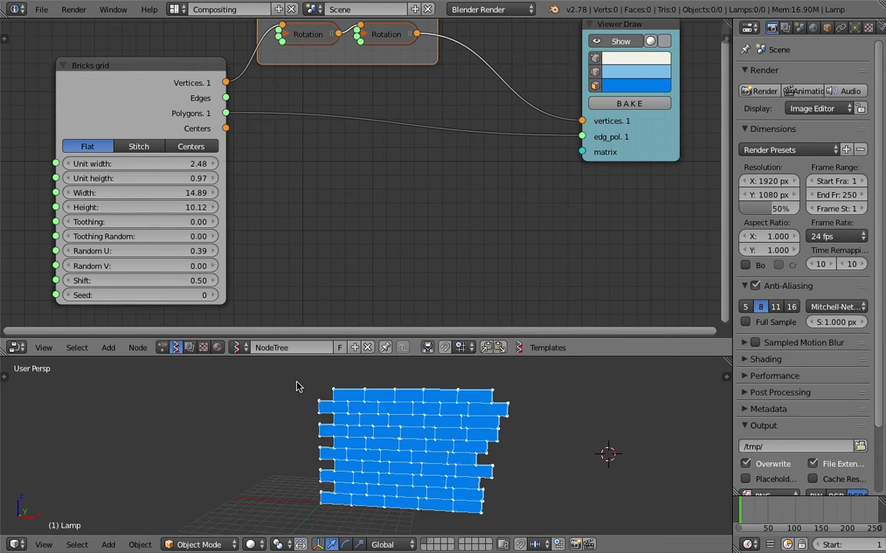
- Set the Bricks grid's Random U to about 0.09, Random V 0.03, Shift 0.44 and Seed 10
{"action": "middle_click_drag", "start_coordinate": [500, 510], "coordinate": [501, 507]}
{"action": "key", "text": "ctrl+s"}
{"action": "left_click", "coordinate": [501, 507]}
{"action": "left_click_drag", "start_coordinate": [185, 256], "coordinate": [221, 295]}
{"action": "middle_click_drag", "start_coordinate": [530, 476], "coordinate": [526, 482]}
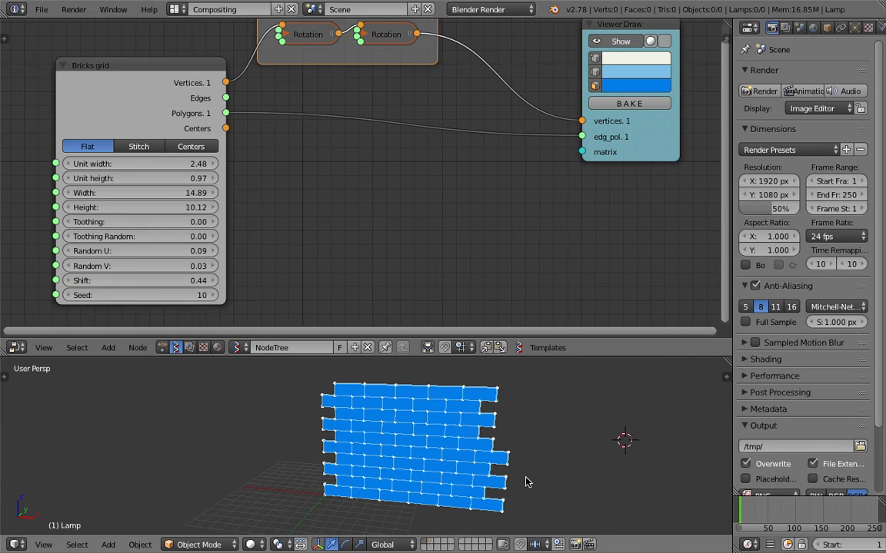
- Enlarge the 3D view to show the whole brick wall and save the file
{"action": "middle_click_drag", "start_coordinate": [543, 478], "coordinate": [514, 382]}
{"action": "left_click_drag", "start_coordinate": [508, 361], "coordinate": [500, 301]}
{"action": "key", "text": "ctrl+s"}
{"action": "left_click", "coordinate": [395, 390]}
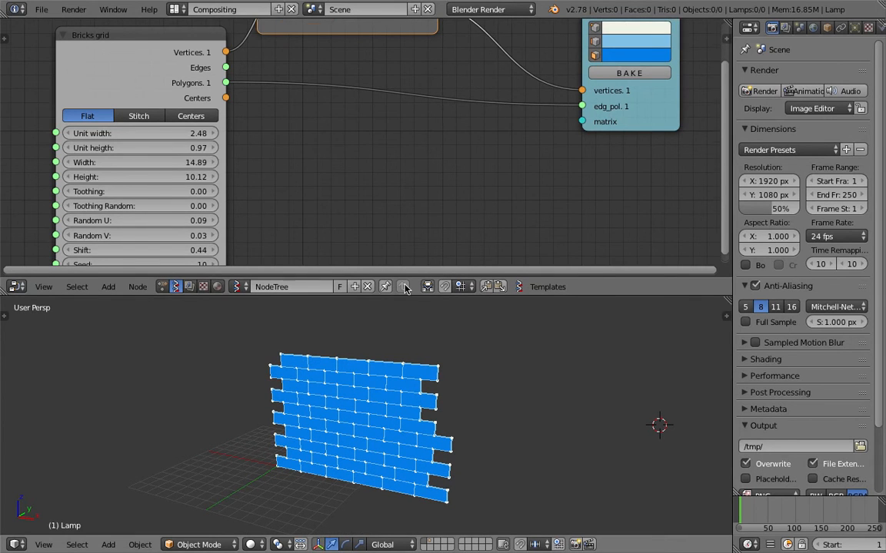
- Move Viewer Draw farther from the Bricks grid, save the file and enlarge the node editor
{"action": "middle_click_drag", "start_coordinate": [434, 206], "coordinate": [414, 243]}
{"action": "left_click_drag", "start_coordinate": [633, 145], "coordinate": [664, 141]}
{"action": "middle_click_drag", "start_coordinate": [437, 146], "coordinate": [399, 140]}
{"action": "key", "text": "ctrl+s"}
{"action": "left_click", "coordinate": [397, 180]}
{"action": "left_click_drag", "start_coordinate": [439, 298], "coordinate": [440, 356]}
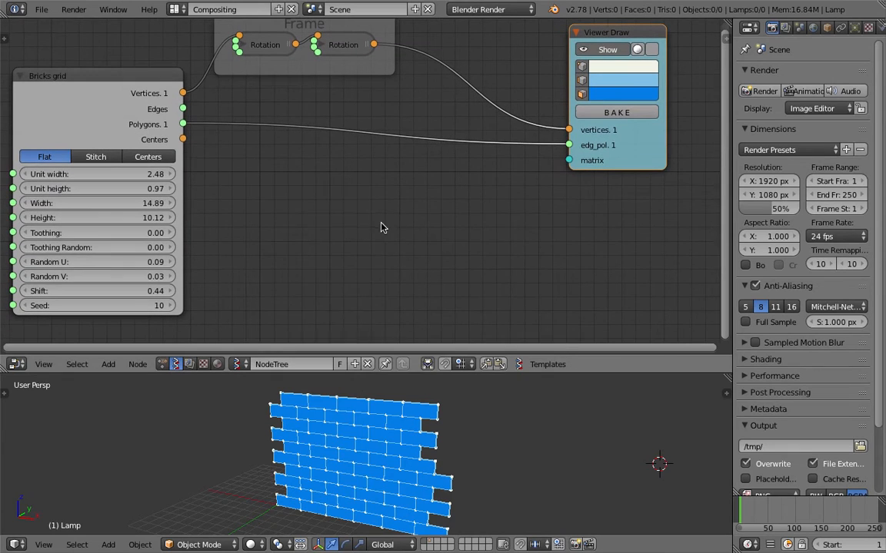
- Insert a Polygon Boom node between the framed Rotation nodes and Viewer Draw, and route the Bricks grid's polygons through it
{"action": "key", "text": "space"}
{"action": "type", "text": "poly"}
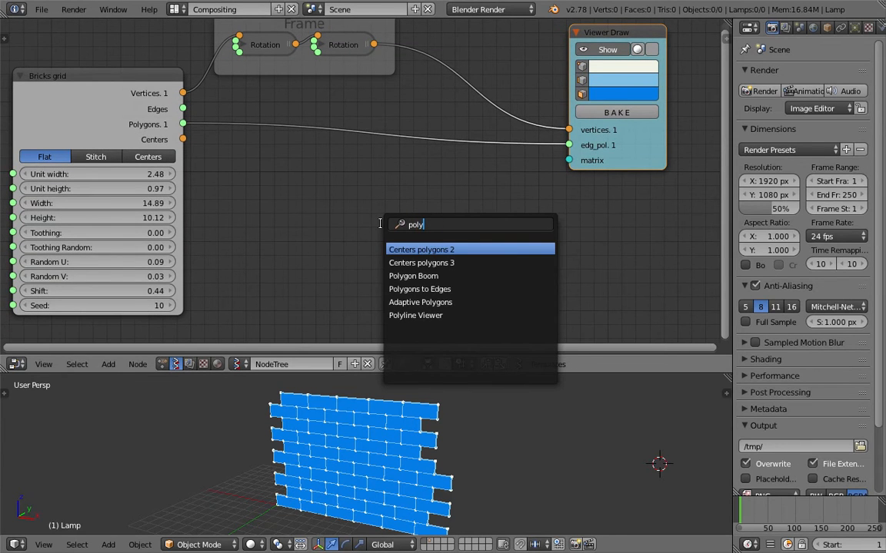
{"action": "key", "text": "Down"}
{"action": "key", "text": "Down"}
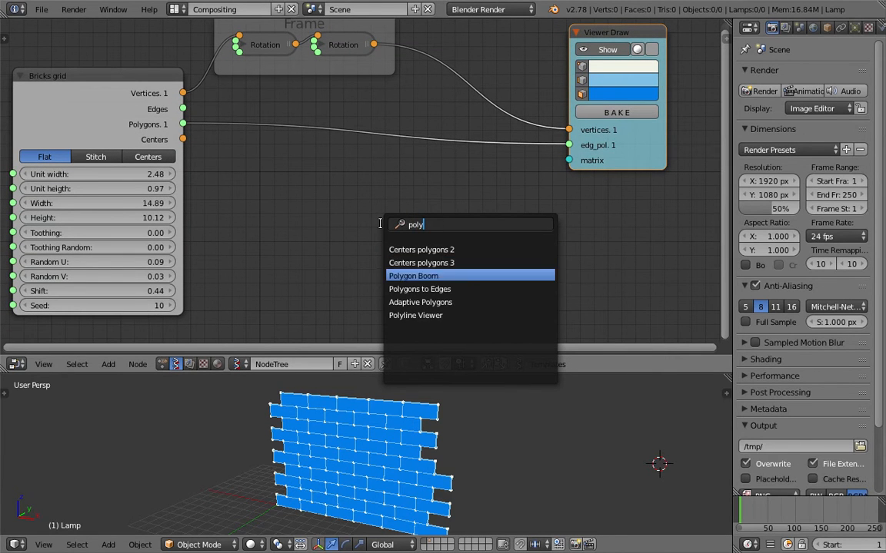
{"action": "key", "text": "Return"}
{"action": "left_click", "coordinate": [435, 31]}
{"action": "middle_click_drag", "start_coordinate": [222, 109], "coordinate": [215, 172]}
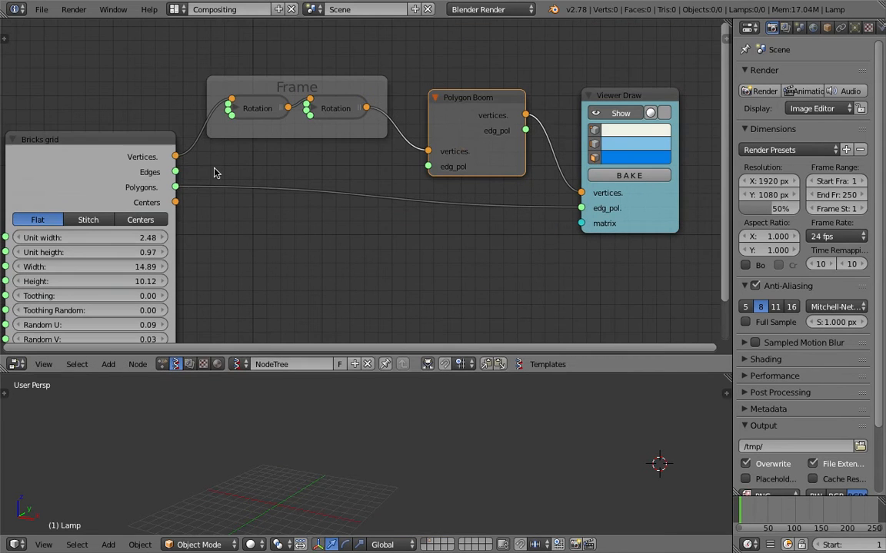
{"action": "left_click_drag", "start_coordinate": [177, 187], "coordinate": [428, 166]}
{"action": "left_click_drag", "start_coordinate": [526, 131], "coordinate": [582, 208]}
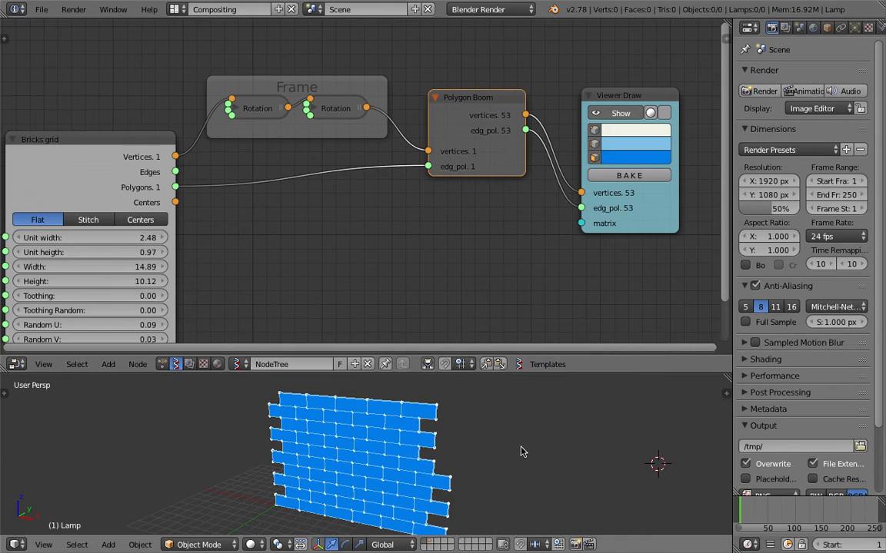
- Move Viewer Draw slightly away from Polygon Boom and save the file
{"action": "middle_click_drag", "start_coordinate": [586, 208], "coordinate": [589, 199]}
{"action": "left_click_drag", "start_coordinate": [641, 216], "coordinate": [650, 213]}
{"action": "middle_click_drag", "start_coordinate": [581, 352], "coordinate": [571, 330]}
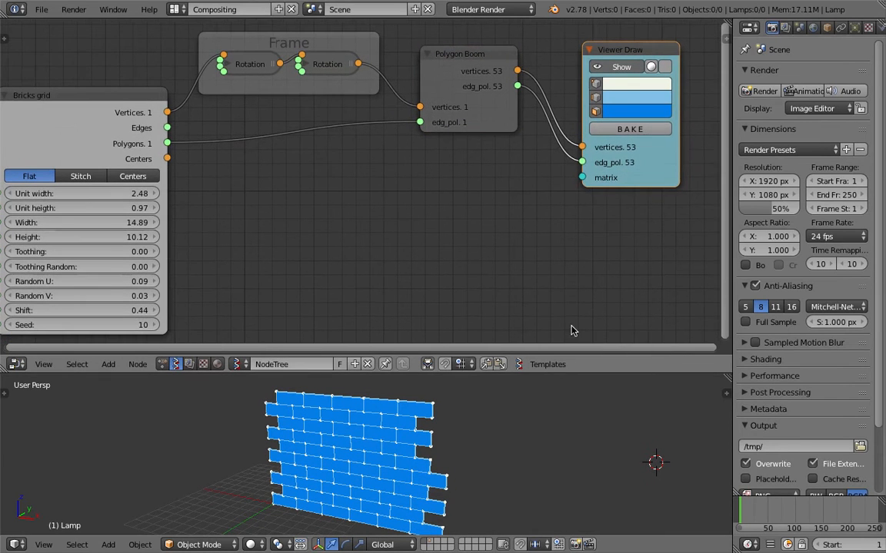
{"action": "key", "text": "ctrl+s"}
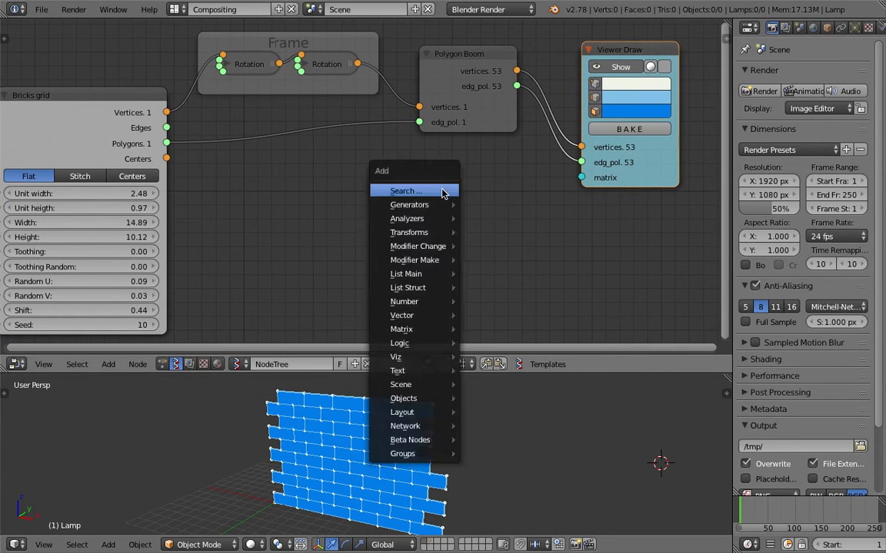
- Add a Matrix in node below Polygon Boom and link its Matrix output to Viewer Draw's matrix input
{"action": "key", "text": "ctrl+f"}
{"action": "type", "text": "matrx"}
{"action": "key", "text": "BackSpace"}
{"action": "type", "text": "ix i"}
{"action": "key", "text": "Return"}
{"action": "left_click", "coordinate": [443, 194]}
{"action": "left_click_drag", "start_coordinate": [540, 214], "coordinate": [581, 179]}
{"action": "key", "text": "shift+a"}
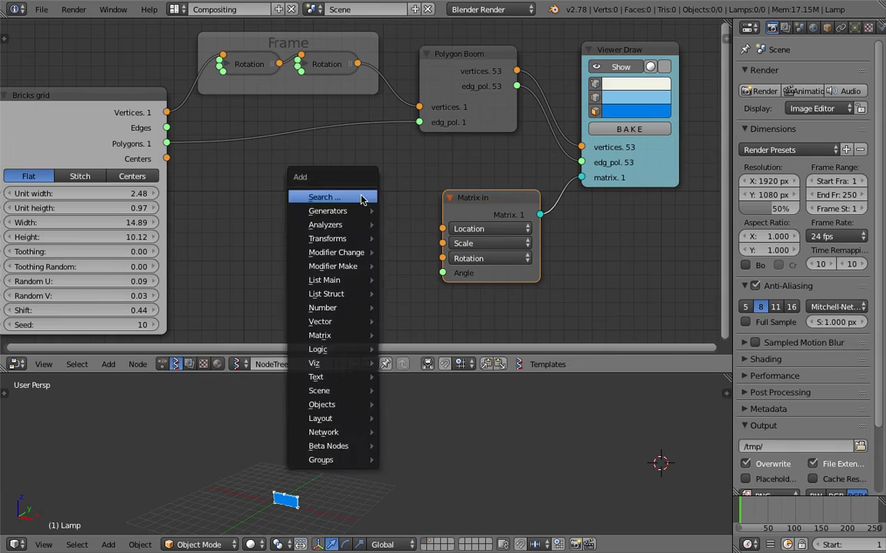
{"action": "left_click", "coordinate": [359, 197]}
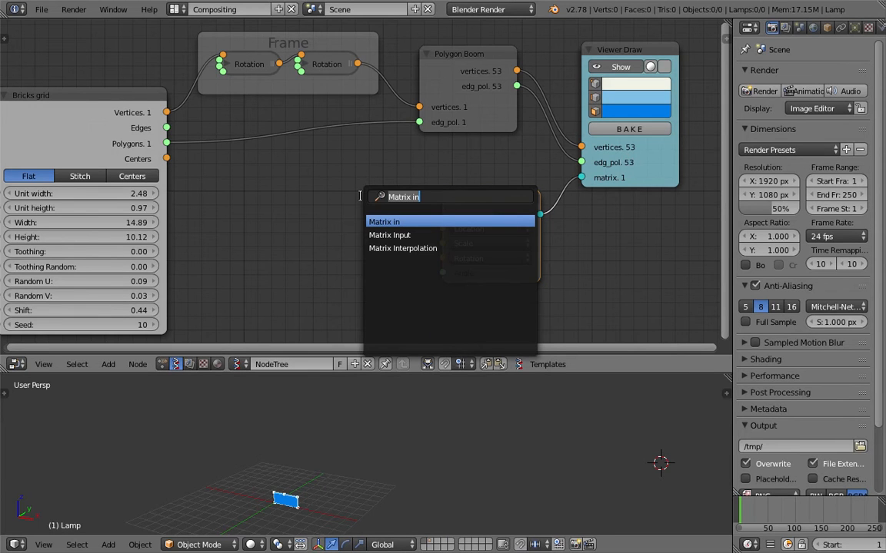
{"action": "key", "text": "Escape"}
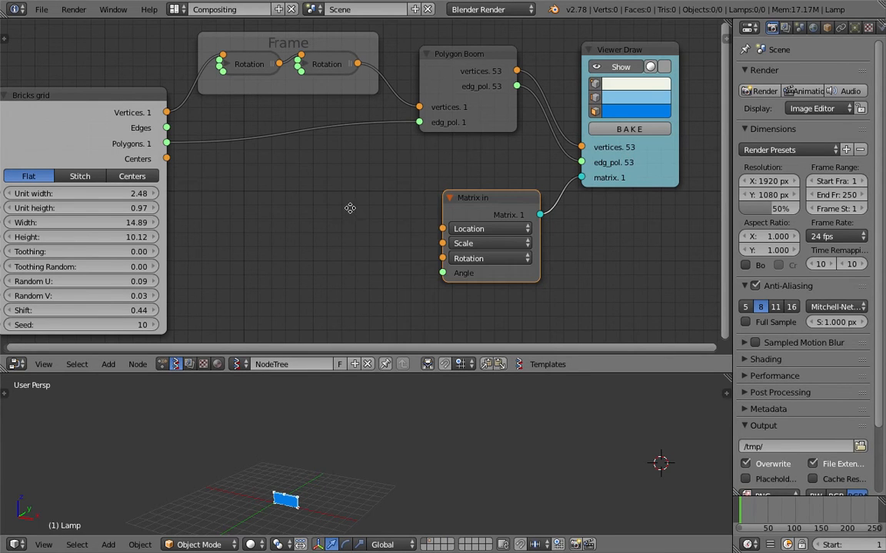
- Space out Viewer Draw, Matrix in and Polygon Boom to make room between them
{"action": "middle_click_drag", "start_coordinate": [407, 326], "coordinate": [410, 320]}
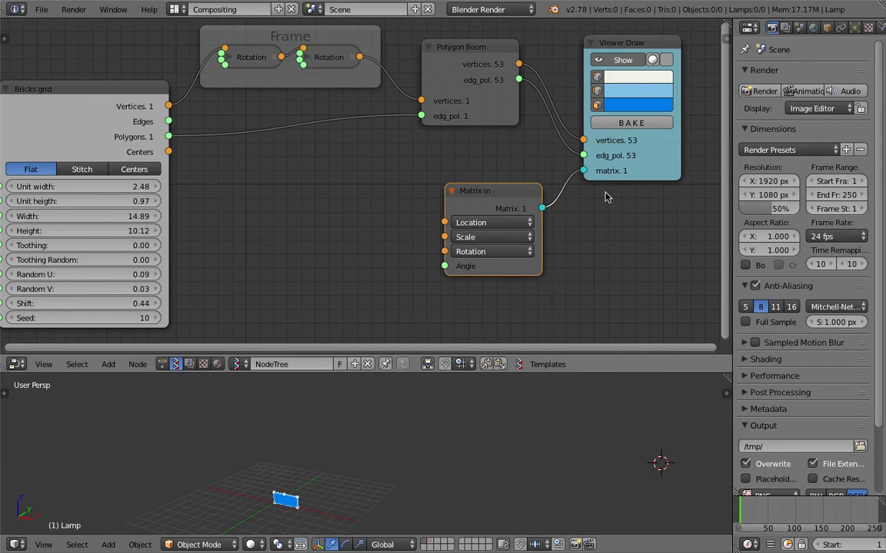
{"action": "scroll", "coordinate": [608, 197], "scroll_direction": "down", "scroll_amount": 1}
{"action": "middle_click_drag", "start_coordinate": [617, 191], "coordinate": [579, 188]}
{"action": "left_click_drag", "start_coordinate": [597, 170], "coordinate": [649, 167]}
{"action": "left_click_drag", "start_coordinate": [459, 196], "coordinate": [516, 192]}
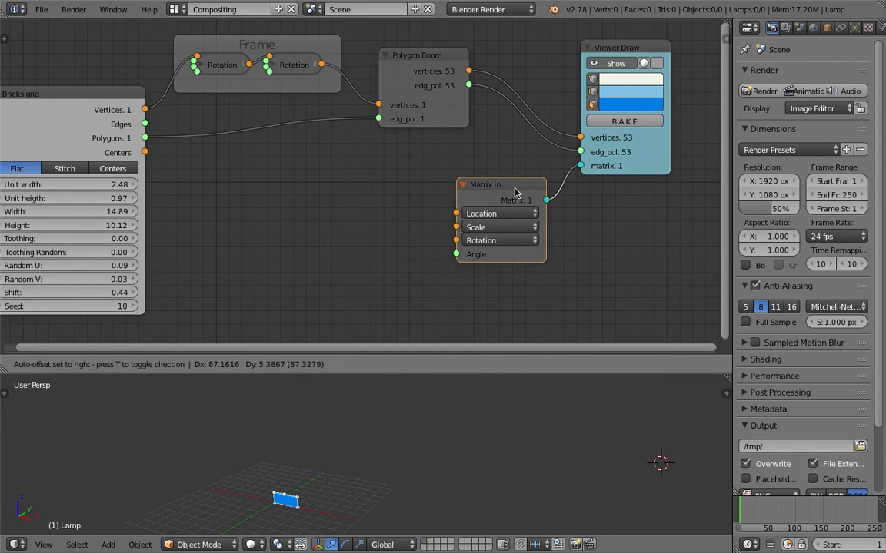
{"action": "left_click_drag", "start_coordinate": [445, 81], "coordinate": [434, 84]}
{"action": "left_click_drag", "start_coordinate": [650, 167], "coordinate": [713, 177]}
{"action": "middle_click_drag", "start_coordinate": [523, 168], "coordinate": [445, 164]}
{"action": "left_click_drag", "start_coordinate": [426, 181], "coordinate": [450, 194]}
- Add a Centers polygons 3 node and feed it the vertices and polygons from Polygon Boom
{"action": "middle_click_drag", "start_coordinate": [431, 174], "coordinate": [364, 199]}
{"action": "key", "text": "space"}
{"action": "type", "text": "cent"}
{"action": "key", "text": "Down"}
{"action": "key", "text": "Return"}
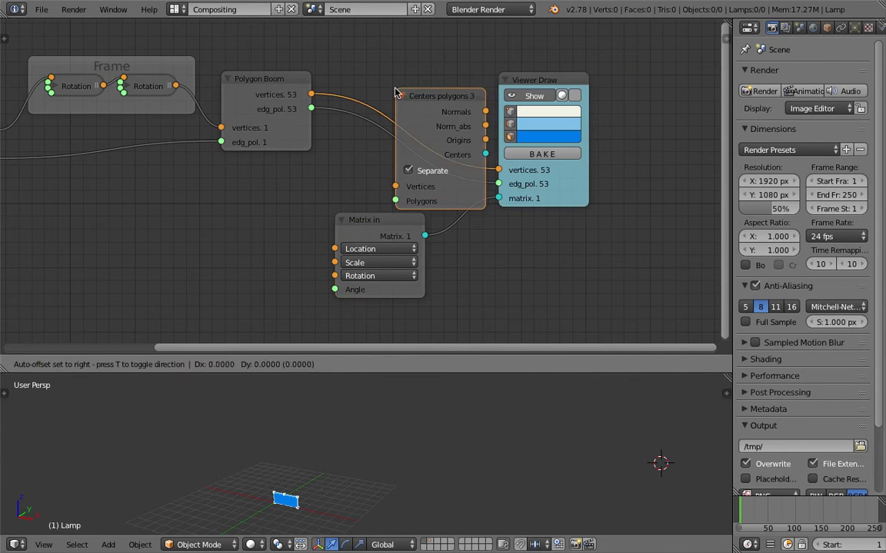
{"action": "left_click", "coordinate": [403, 322]}
{"action": "middle_click_drag", "start_coordinate": [363, 108], "coordinate": [348, 170]}
{"action": "left_click_drag", "start_coordinate": [298, 157], "coordinate": [390, 160]}
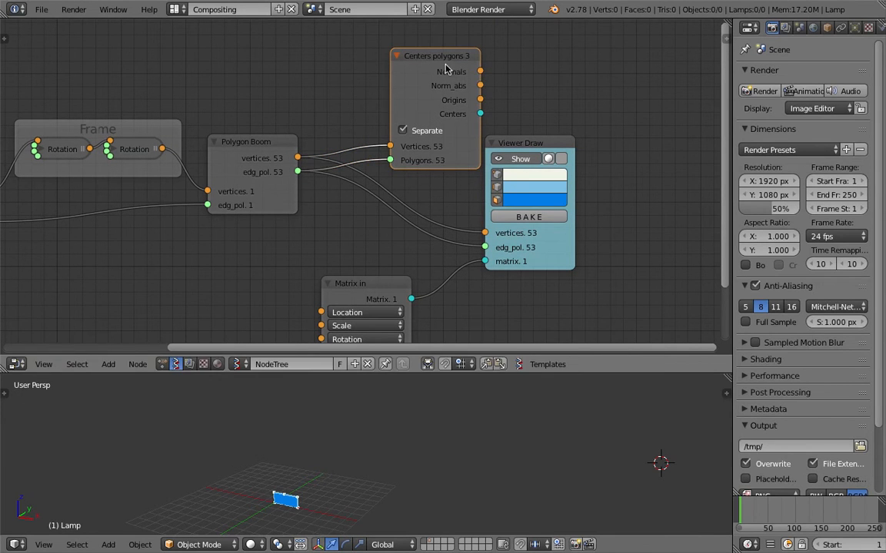
- Move Centers polygons 3 closer to Polygon Boom and link its Origins output to Matrix in's Location
{"action": "left_click_drag", "start_coordinate": [445, 69], "coordinate": [407, 55]}
{"action": "left_click_drag", "start_coordinate": [444, 86], "coordinate": [467, 170]}
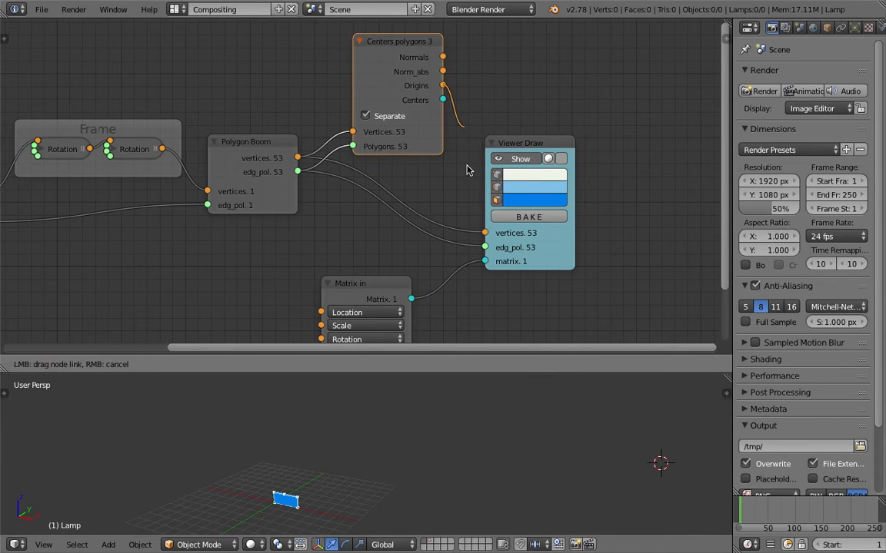
{"action": "left_click_drag", "start_coordinate": [325, 302], "coordinate": [322, 313]}
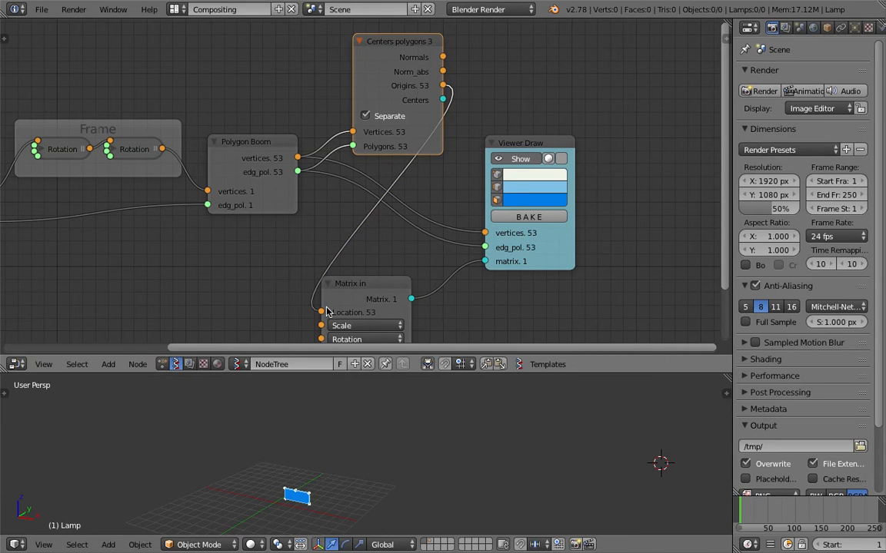
- Place Centers polygons 3 beside Matrix in, below Polygon Boom, and turn off its Separate option
{"action": "left_click_drag", "start_coordinate": [411, 51], "coordinate": [239, 282]}
{"action": "middle_click_drag", "start_coordinate": [239, 281], "coordinate": [271, 206]}
{"action": "left_click", "coordinate": [247, 271]}
{"action": "left_click", "coordinate": [247, 271]}
{"action": "left_click", "coordinate": [247, 273]}
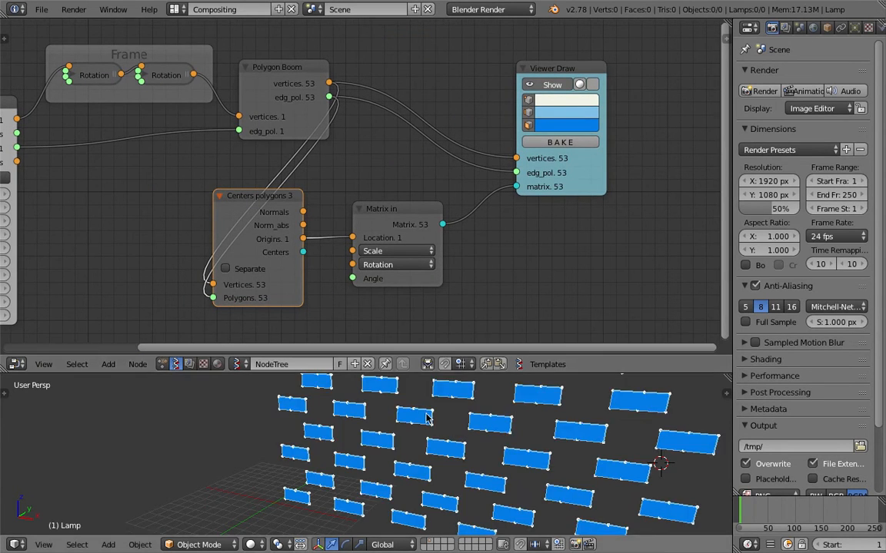
- Move Matrix in farther from Centers polygons 3 and save the file
{"action": "left_click_drag", "start_coordinate": [382, 217], "coordinate": [399, 224]}
{"action": "middle_click_drag", "start_coordinate": [336, 202], "coordinate": [392, 202]}
{"action": "key", "text": "ctrl+s"}
{"action": "left_click", "coordinate": [392, 201]}
- Compare the brick layout with Separate on and off in Centers polygons 3, leaving it off, and save the file
{"action": "middle_click_drag", "start_coordinate": [193, 264], "coordinate": [212, 235]}
{"action": "left_click", "coordinate": [310, 240]}
{"action": "left_click", "coordinate": [310, 239]}
{"action": "left_click", "coordinate": [310, 240]}
{"action": "left_click", "coordinate": [311, 240]}
{"action": "key", "text": "ctrl+s"}
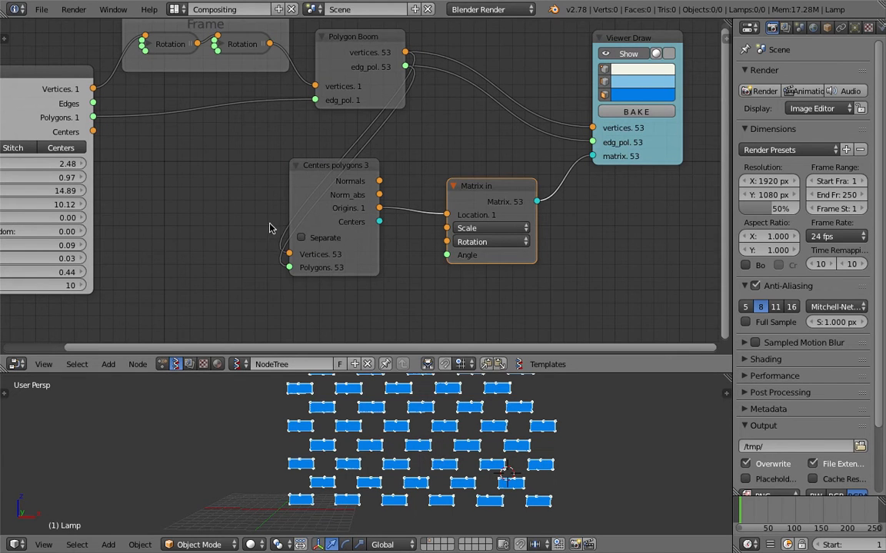
{"action": "left_click", "coordinate": [313, 241]}
- Move Polygon Boom nearer the Rotation frame and Matrix in farther from Centers polygons 3
{"action": "middle_click_drag", "start_coordinate": [367, 204], "coordinate": [359, 203]}
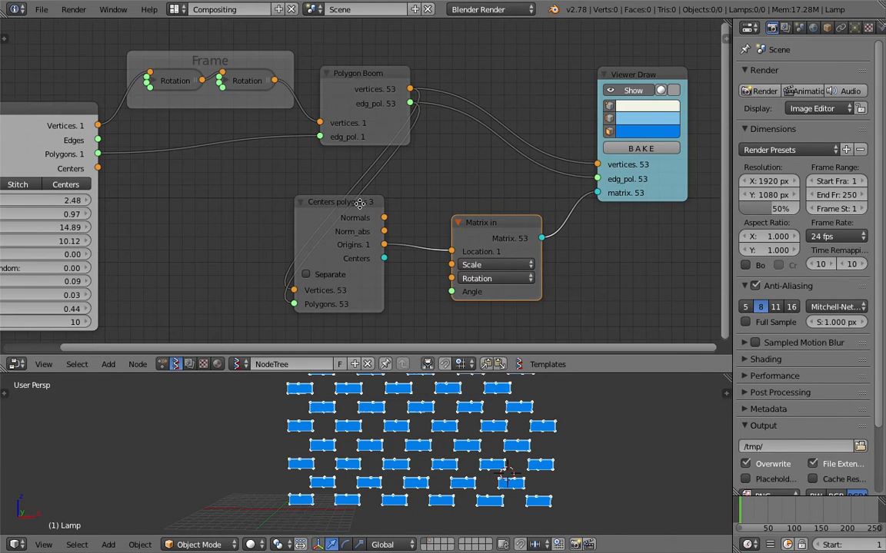
{"action": "left_click_drag", "start_coordinate": [359, 70], "coordinate": [326, 90]}
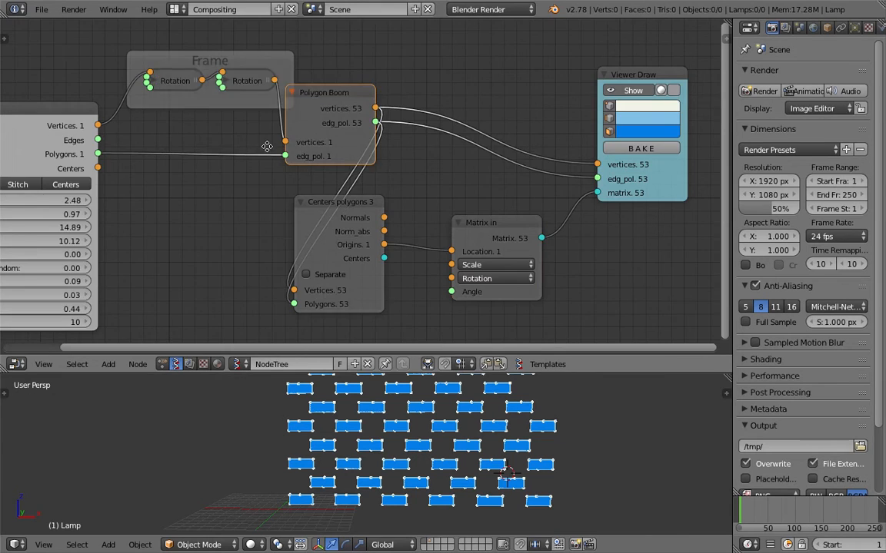
{"action": "middle_click_drag", "start_coordinate": [265, 145], "coordinate": [348, 90]}
{"action": "left_click_drag", "start_coordinate": [575, 174], "coordinate": [596, 184]}
{"action": "middle_click_drag", "start_coordinate": [535, 189], "coordinate": [528, 137]}
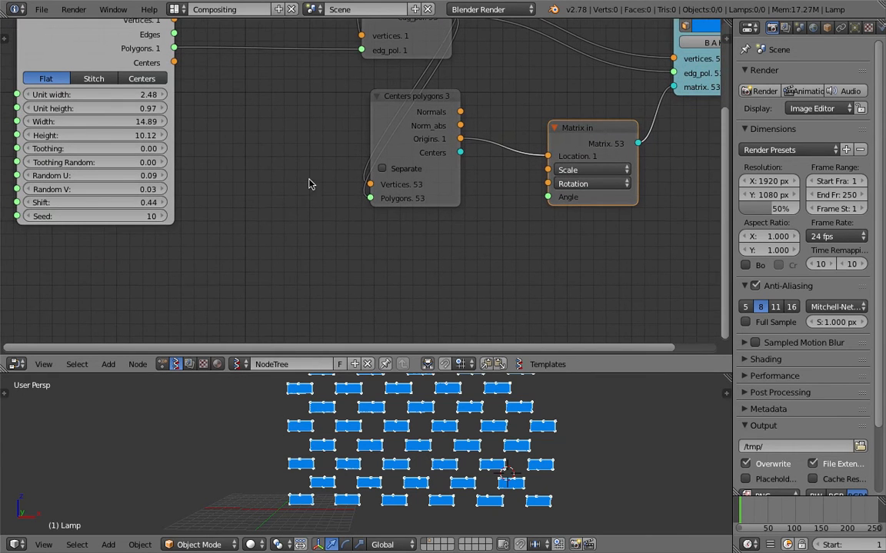
- Try adding a Scale node below Centers polygons 3
{"action": "key", "text": "shift+a"}
{"action": "left_click", "coordinate": [300, 182]}
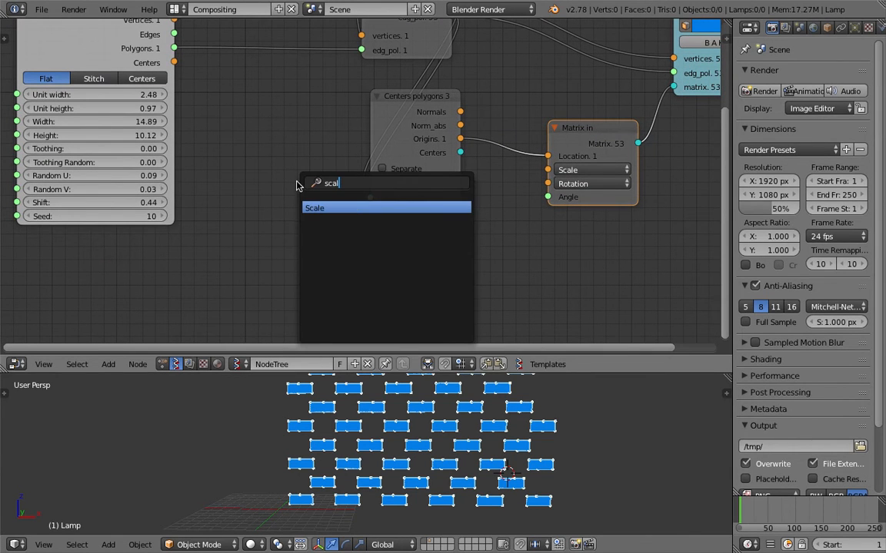
{"action": "key", "text": "Return"}
{"action": "left_click", "coordinate": [321, 234]}
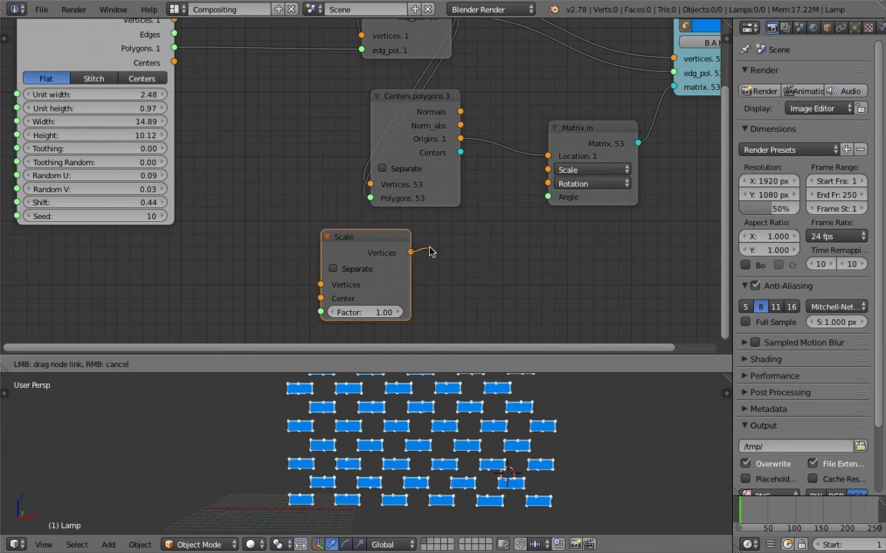
- Add a Vector in node, link it to Matrix in's Scale input and set its X, Y and Z to 1.5
{"action": "key", "text": "shift+a"}
{"action": "left_click", "coordinate": [403, 249]}
{"action": "type", "text": "vector i"}
{"action": "key", "text": "Return"}
{"action": "left_click_drag", "start_coordinate": [451, 272], "coordinate": [547, 170]}
{"action": "left_click_drag", "start_coordinate": [418, 284], "coordinate": [535, 310]}
- Enlarge the 3D view area and frame the whole array of bricks
{"action": "scroll", "coordinate": [503, 424], "scroll_direction": "down", "scroll_amount": 3}
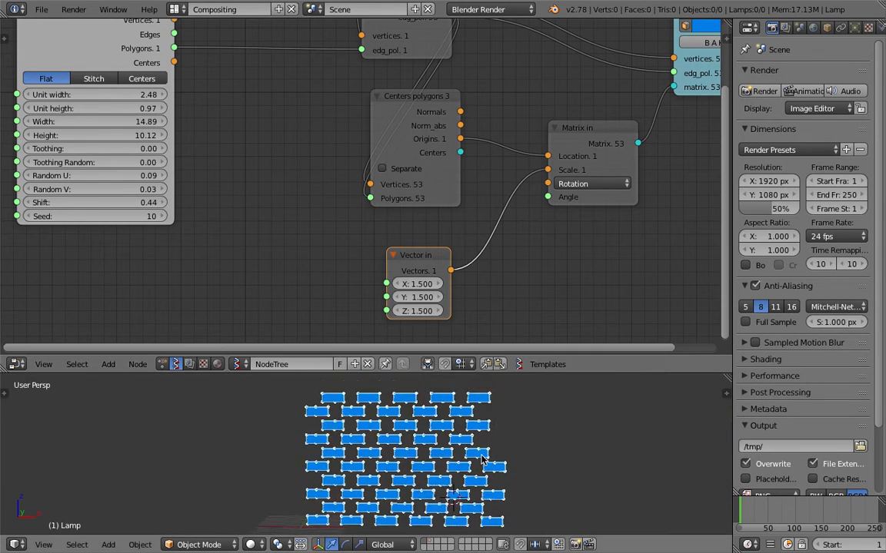
{"action": "scroll", "coordinate": [419, 488], "scroll_direction": "up", "scroll_amount": 4}
{"action": "middle_click_drag", "start_coordinate": [439, 474], "coordinate": [482, 405]}
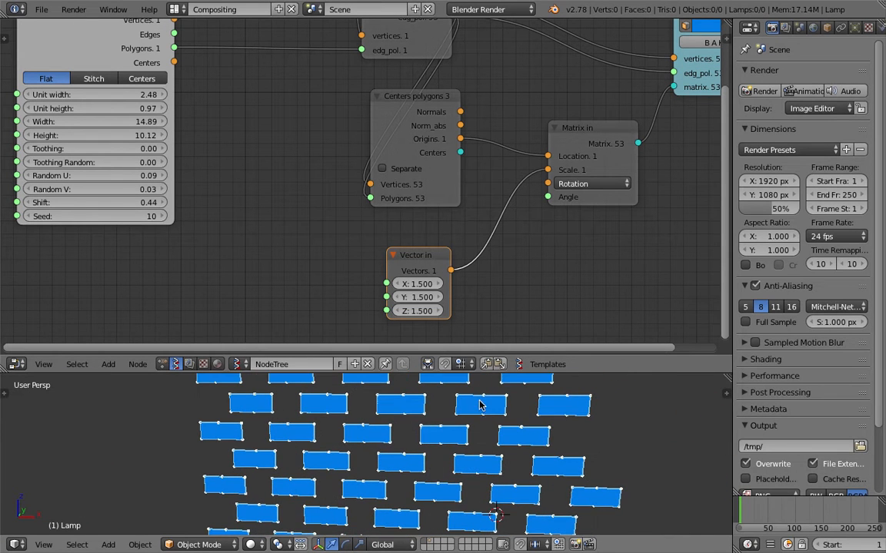
{"action": "left_click_drag", "start_coordinate": [493, 374], "coordinate": [492, 325]}
{"action": "scroll", "coordinate": [482, 437], "scroll_direction": "down", "scroll_amount": 3}
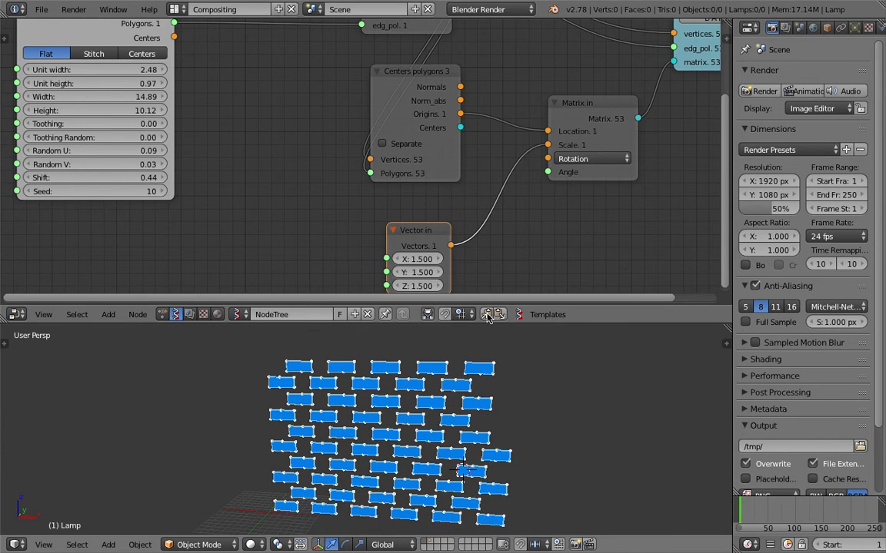
- Move the Bricks grid node farther from the Rotation frame
{"action": "middle_click_drag", "start_coordinate": [451, 147], "coordinate": [355, 174]}
{"action": "middle_click_drag", "start_coordinate": [289, 113], "coordinate": [310, 163]}
{"action": "left_click_drag", "start_coordinate": [247, 61], "coordinate": [151, 83]}
{"action": "scroll", "coordinate": [166, 92], "scroll_direction": "down", "scroll_amount": 1}
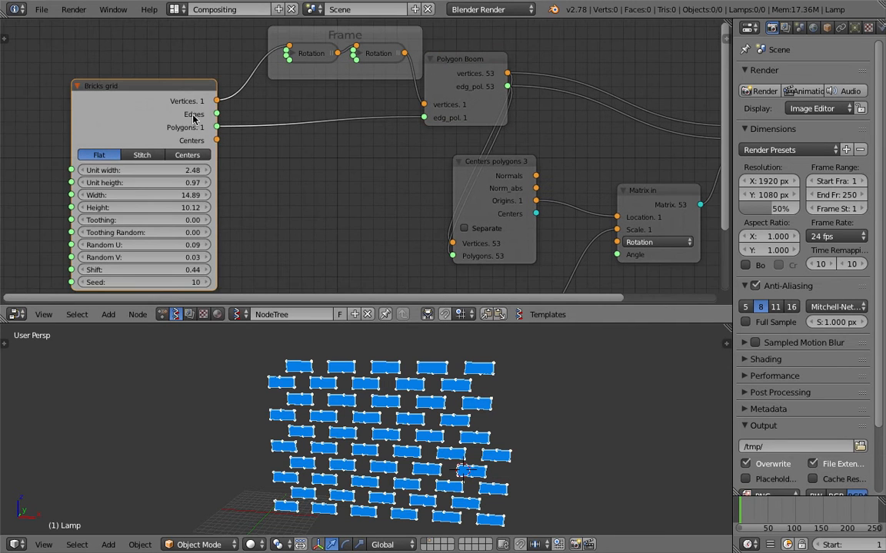
{"action": "middle_click_drag", "start_coordinate": [205, 127], "coordinate": [171, 107]}
- Shift Viewer Draw, Polygon Boom, Centers polygons 3 and Matrix in farther from the Bricks grid and Rotation frame
{"action": "mouse_move", "coordinate": [439, 419]}
{"action": "middle_mouse_down"}
{"action": "mouse_move", "coordinate": [454, 430]}
{"action": "mouse_move", "coordinate": [403, 376]}
{"action": "mouse_move", "coordinate": [348, 416]}
{"action": "mouse_move", "coordinate": [454, 419]}
{"action": "middle_mouse_up"}
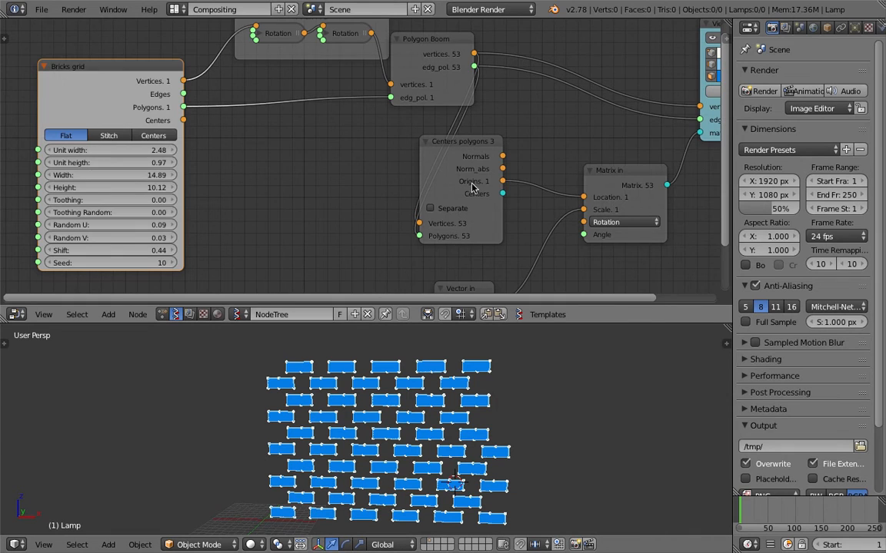
{"action": "mouse_move", "coordinate": [490, 155]}
{"action": "middle_mouse_down"}
{"action": "mouse_move", "coordinate": [336, 190]}
{"action": "mouse_move", "coordinate": [330, 220]}
{"action": "middle_mouse_up"}
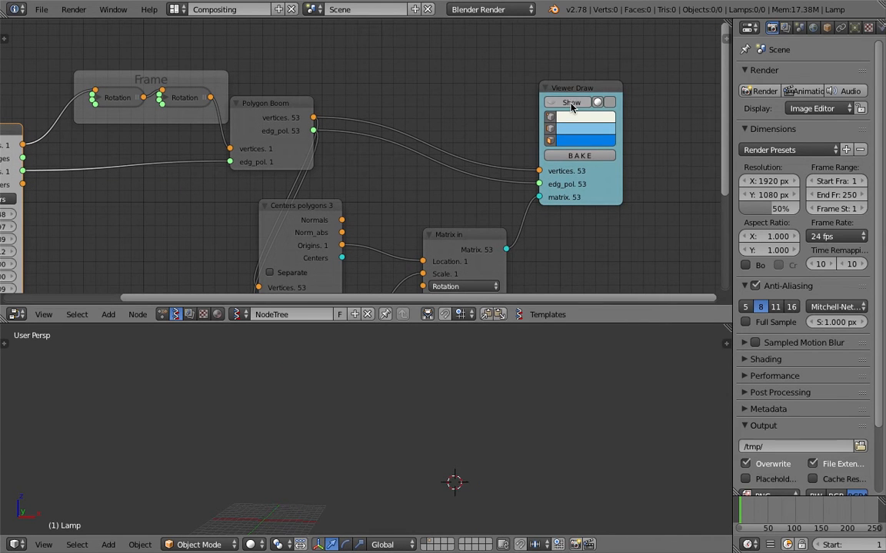
{"action": "left_click_drag", "start_coordinate": [577, 107], "coordinate": [638, 147]}
{"action": "left_click_drag", "start_coordinate": [259, 101], "coordinate": [297, 124]}
{"action": "left_click_drag", "start_coordinate": [317, 212], "coordinate": [393, 213]}
{"action": "left_click_drag", "start_coordinate": [482, 240], "coordinate": [516, 260]}
{"action": "middle_click_drag", "start_coordinate": [442, 151], "coordinate": [432, 203]}
- Add an Extrude Separate Faces node above Polygon Boom
{"action": "middle_click_drag", "start_coordinate": [383, 103], "coordinate": [404, 113]}
{"action": "key", "text": "ctrl+space"}
{"action": "type", "text": "extr"}
{"action": "key", "text": "ctrl+BackSpace"}
{"action": "type", "text": "po"}
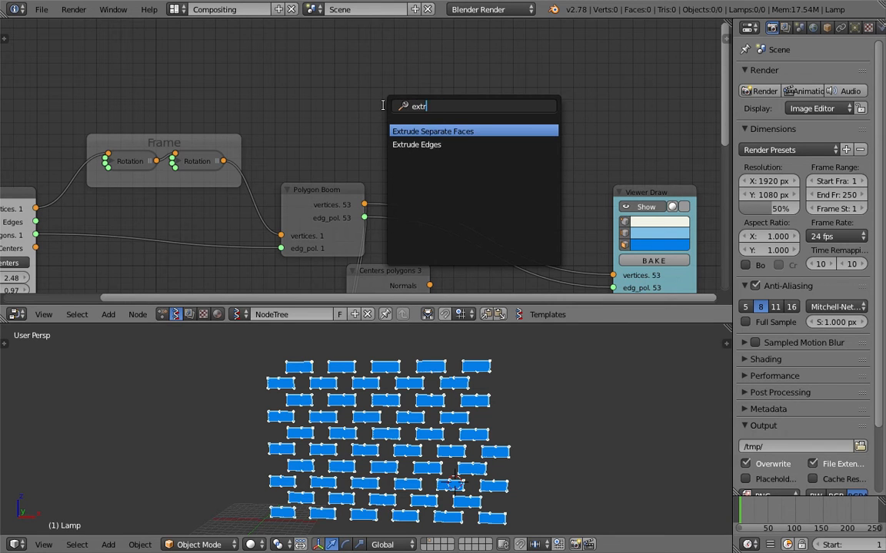
{"action": "key", "text": "Return"}
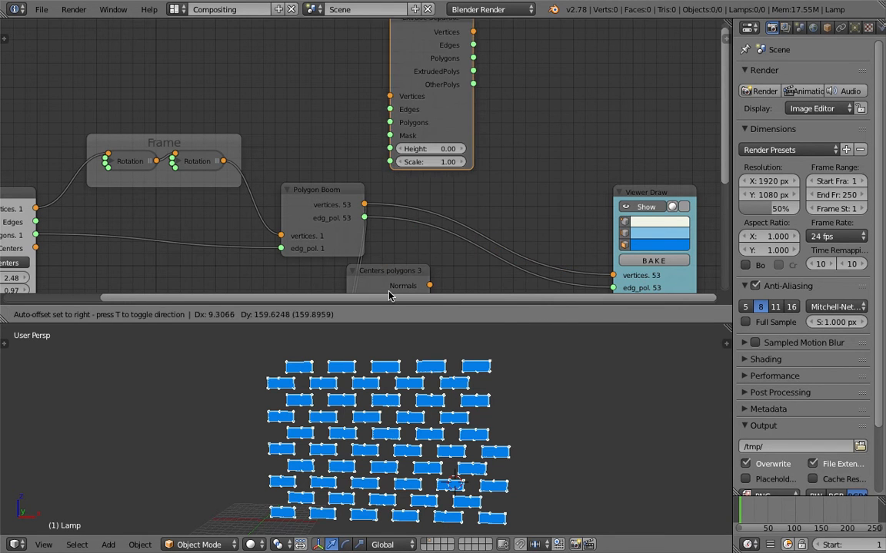
- Link the last Rotation's vertices and the Bricks grid's polygons to the Extrude Separate Faces inputs
{"action": "left_click_drag", "start_coordinate": [200, 117], "coordinate": [372, 88]}
{"action": "middle_click_drag", "start_coordinate": [302, 137], "coordinate": [382, 139]}
{"action": "left_click_drag", "start_coordinate": [115, 236], "coordinate": [340, 178]}
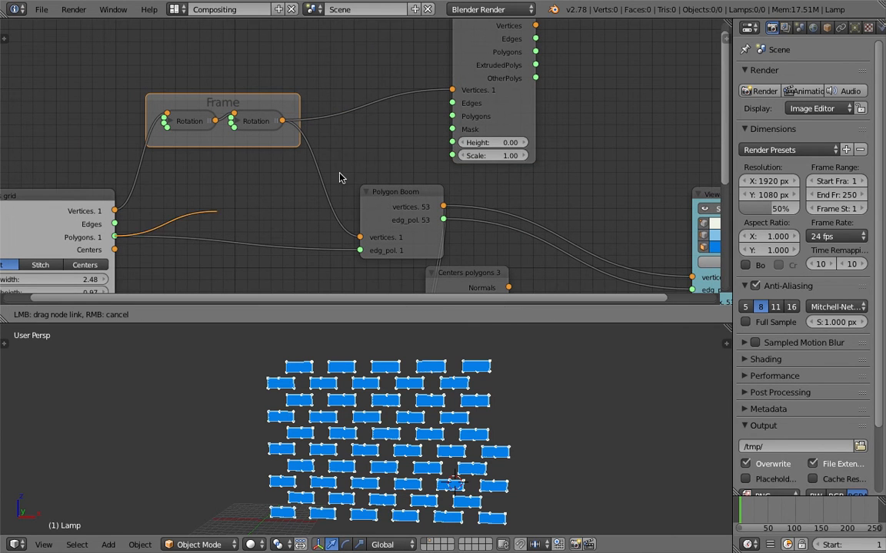
{"action": "left_click_drag", "start_coordinate": [452, 116], "coordinate": [452, 117]}
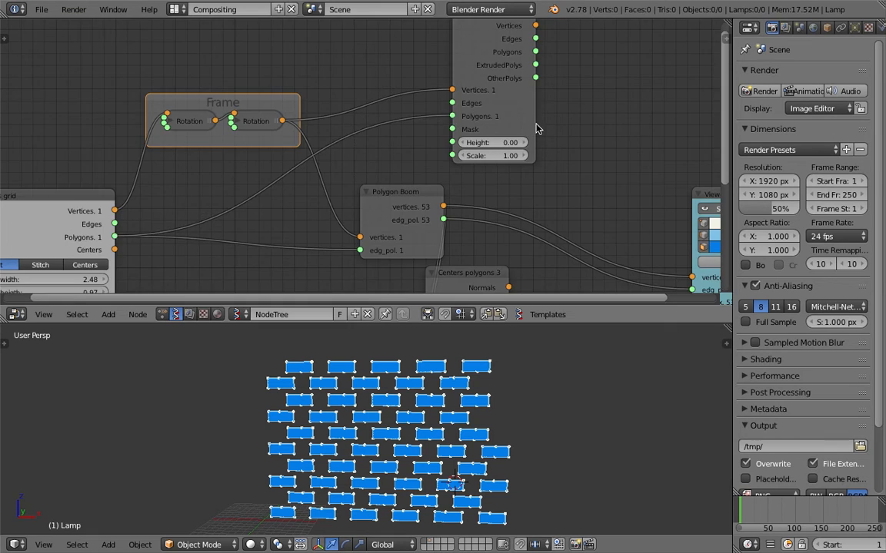
- Duplicate Viewer Draw and connect the copy to the Vertices and Polygons outputs of Extrude Separate Faces
{"action": "middle_click_drag", "start_coordinate": [701, 176], "coordinate": [530, 238]}
{"action": "key", "text": "shift+d"}
{"action": "left_click", "coordinate": [452, 65]}
{"action": "mouse_move", "coordinate": [363, 88]}
{"action": "left_mouse_down"}
{"action": "mouse_move", "coordinate": [384, 129]}
{"action": "mouse_move", "coordinate": [420, 143]}
{"action": "left_mouse_up"}
{"action": "mouse_move", "coordinate": [365, 115]}
{"action": "left_mouse_down"}
{"action": "mouse_move", "coordinate": [433, 170]}
{"action": "mouse_move", "coordinate": [429, 159]}
{"action": "left_mouse_up"}
- Turn off Show on the original Viewer Draw and set the Extrude Separate Faces Height to about 1.83
{"action": "middle_click_drag", "start_coordinate": [593, 223], "coordinate": [585, 178]}
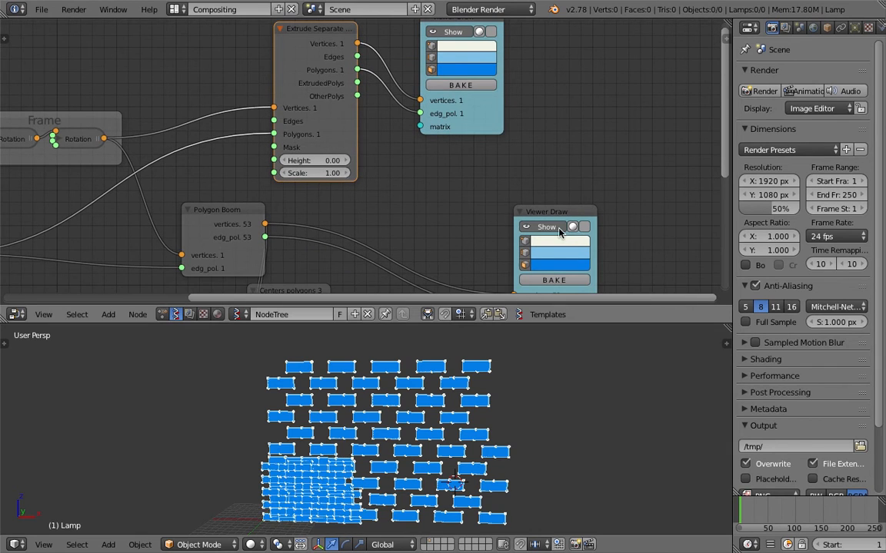
{"action": "mouse_move", "coordinate": [399, 442]}
{"action": "middle_mouse_down"}
{"action": "mouse_move", "coordinate": [450, 376]}
{"action": "mouse_move", "coordinate": [395, 460]}
{"action": "middle_mouse_up"}
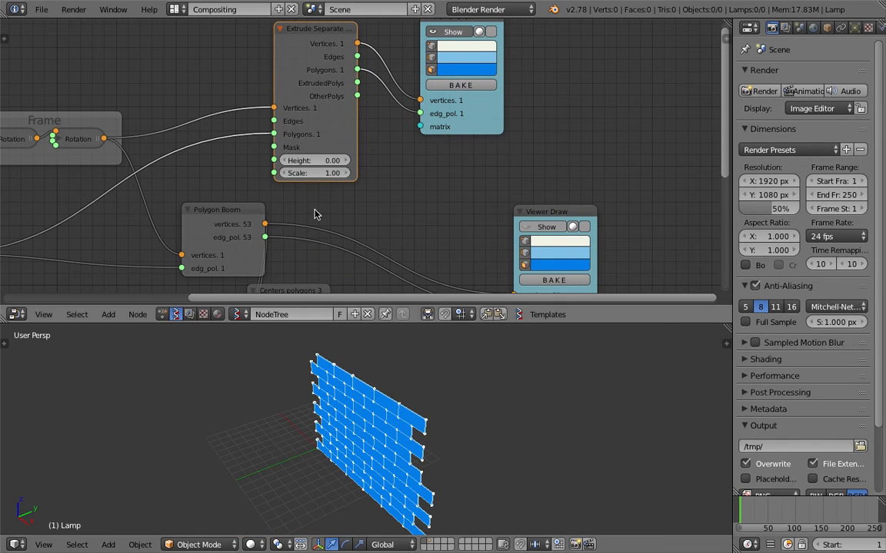
{"action": "left_click_drag", "start_coordinate": [311, 160], "coordinate": [360, 160]}
{"action": "middle_click_drag", "start_coordinate": [428, 471], "coordinate": [527, 425]}
{"action": "mouse_move", "coordinate": [391, 417]}
{"action": "middle_mouse_down"}
{"action": "mouse_move", "coordinate": [349, 429]}
{"action": "mouse_move", "coordinate": [381, 429]}
{"action": "middle_mouse_up"}
{"action": "middle_click_drag", "start_coordinate": [226, 136], "coordinate": [359, 103]}
{"action": "middle_click_drag", "start_coordinate": [129, 206], "coordinate": [208, 179]}
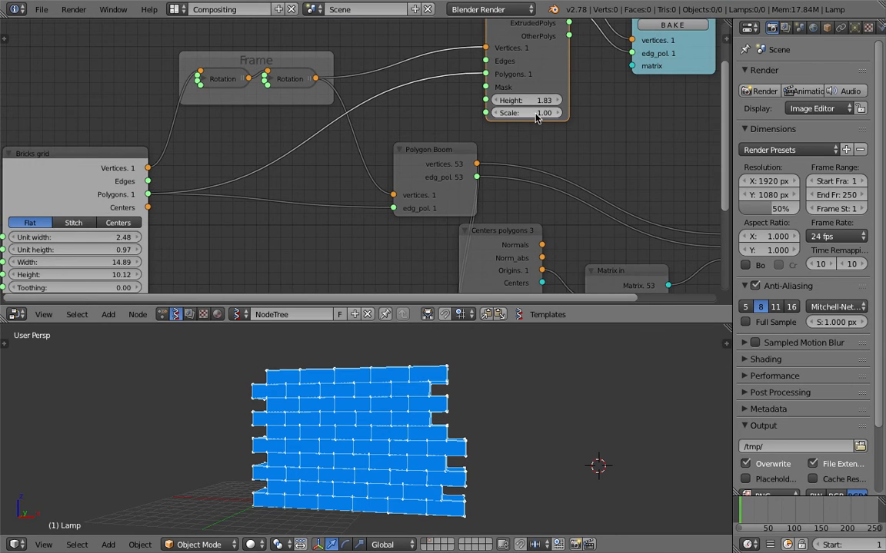
- Set the Extrude Separate Faces Scale to 0.88 and its Height to 1.47
{"action": "left_click_drag", "start_coordinate": [526, 113], "coordinate": [526, 113]}
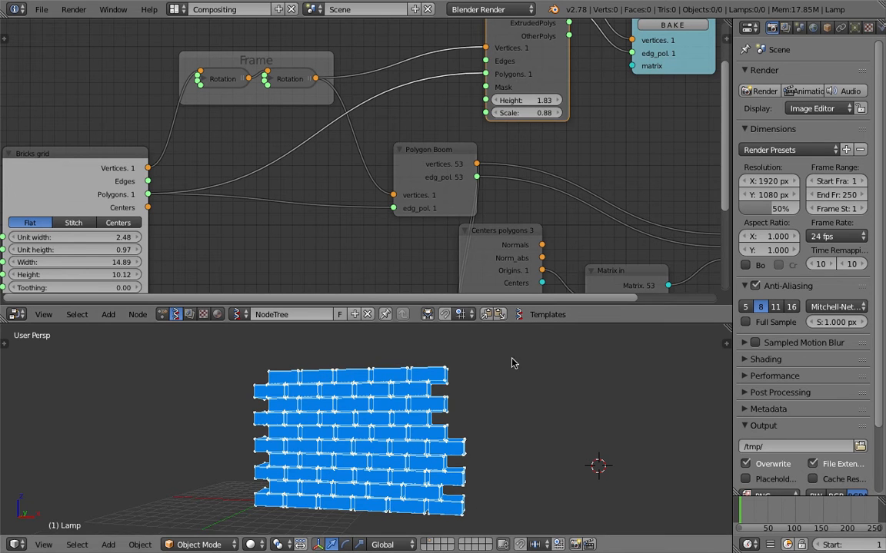
{"action": "middle_click_drag", "start_coordinate": [513, 359], "coordinate": [493, 384]}
{"action": "scroll", "coordinate": [493, 384], "scroll_direction": "up", "scroll_amount": 2}
{"action": "middle_click_drag", "start_coordinate": [646, 92], "coordinate": [586, 121]}
{"action": "scroll", "coordinate": [526, 134], "scroll_direction": "up", "scroll_amount": 1}
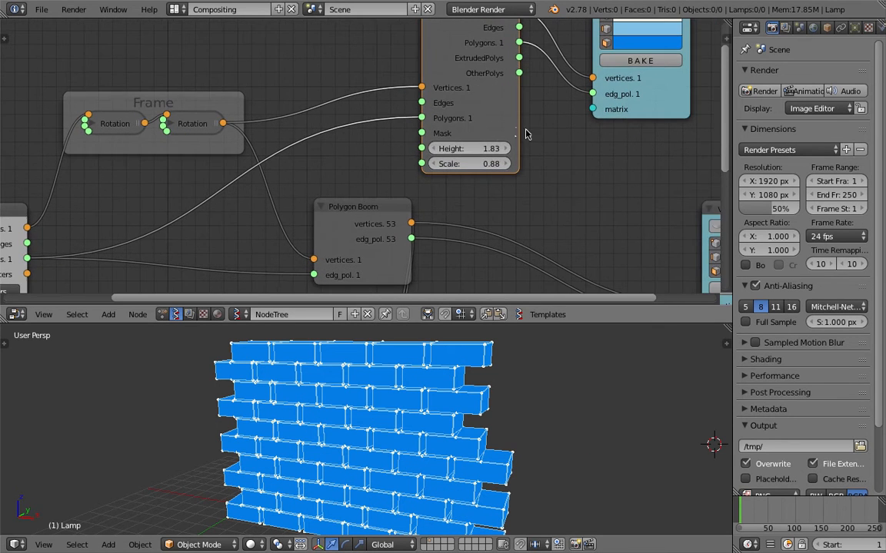
{"action": "left_click_drag", "start_coordinate": [469, 148], "coordinate": [450, 148]}
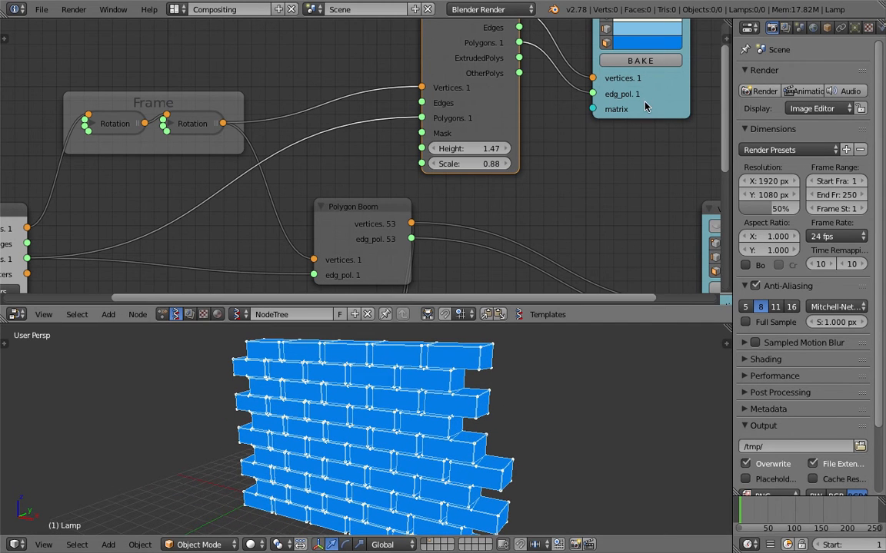
{"action": "middle_click_drag", "start_coordinate": [646, 58], "coordinate": [602, 109]}
{"action": "middle_click_drag", "start_coordinate": [571, 358], "coordinate": [399, 356]}
{"action": "scroll", "coordinate": [519, 422], "scroll_direction": "up", "scroll_amount": 2}
{"action": "middle_click_drag", "start_coordinate": [452, 408], "coordinate": [478, 404]}
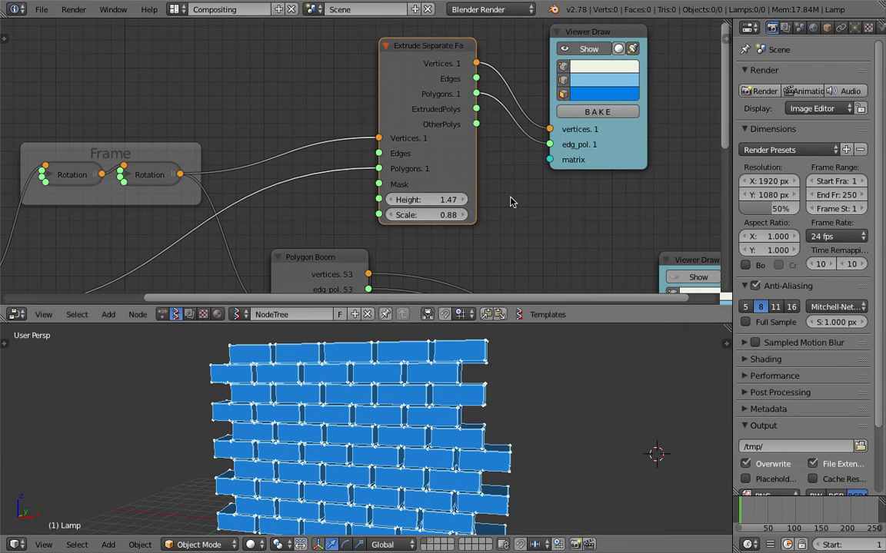
- Move Viewer Draw farther away from Extrude Separate Faces and save the project to the Desktop with Save As
{"action": "middle_click_drag", "start_coordinate": [551, 141], "coordinate": [414, 167]}
{"action": "left_click_drag", "start_coordinate": [446, 159], "coordinate": [538, 162]}
{"action": "key", "text": "ctrl+s"}
{"action": "left_click", "coordinate": [495, 162]}
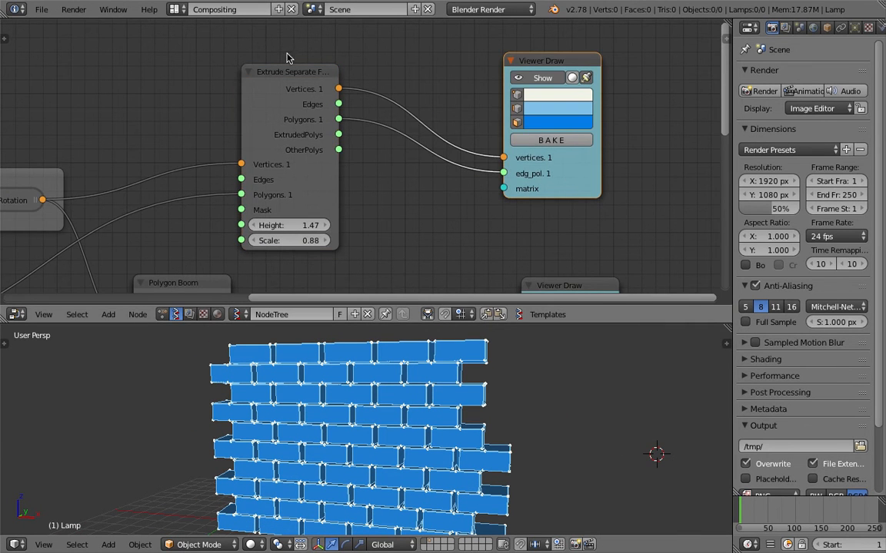
{"action": "left_click", "coordinate": [41, 9]}
{"action": "left_click", "coordinate": [110, 129]}
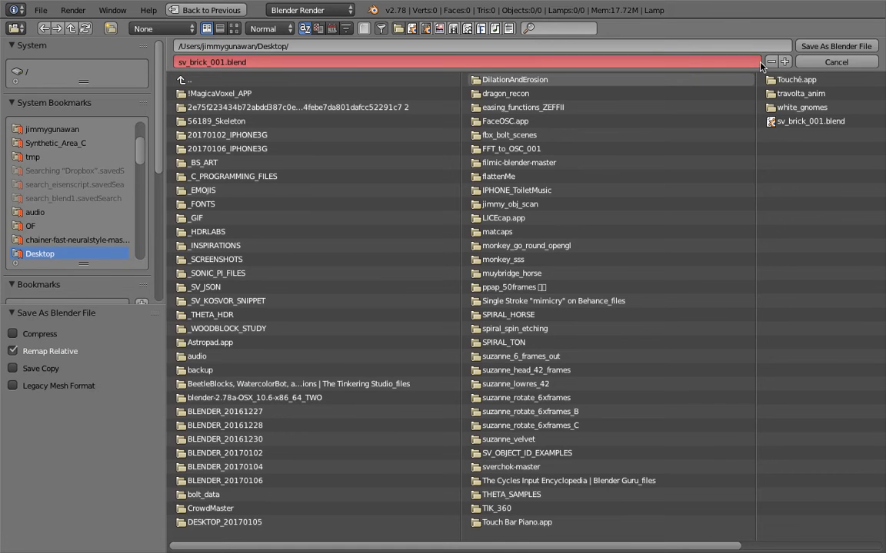
{"action": "left_click", "coordinate": [838, 42]}
- Insert a Randomize input vertices node on the vertices link between Extrude Separate Faces and Viewer Draw
{"action": "key", "text": "shift+a"}
{"action": "left_click", "coordinate": [410, 112]}
{"action": "type", "text": "ran"}
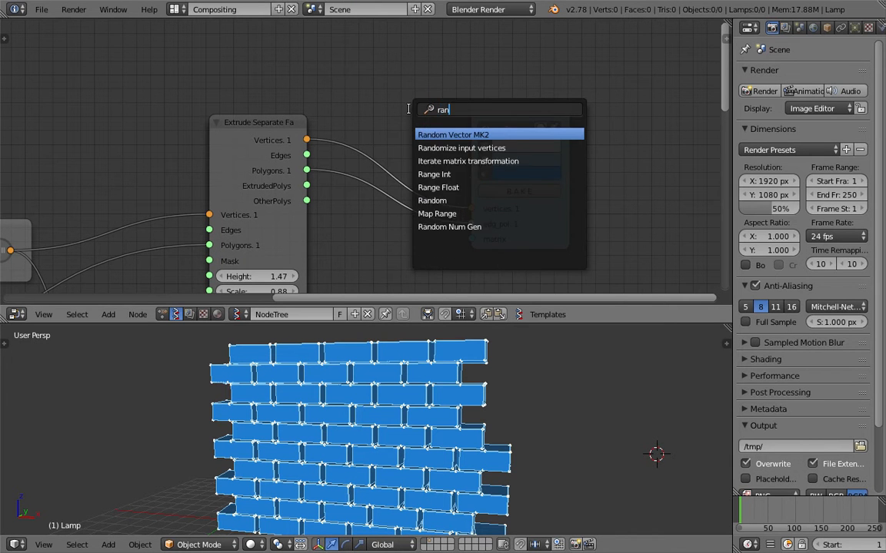
{"action": "key", "text": "Down"}
{"action": "key", "text": "Return"}
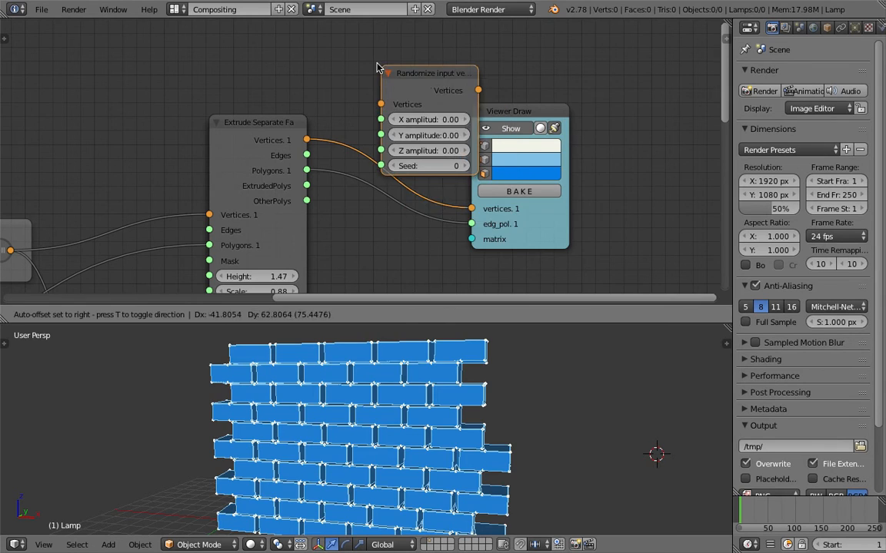
{"action": "left_click", "coordinate": [356, 66]}
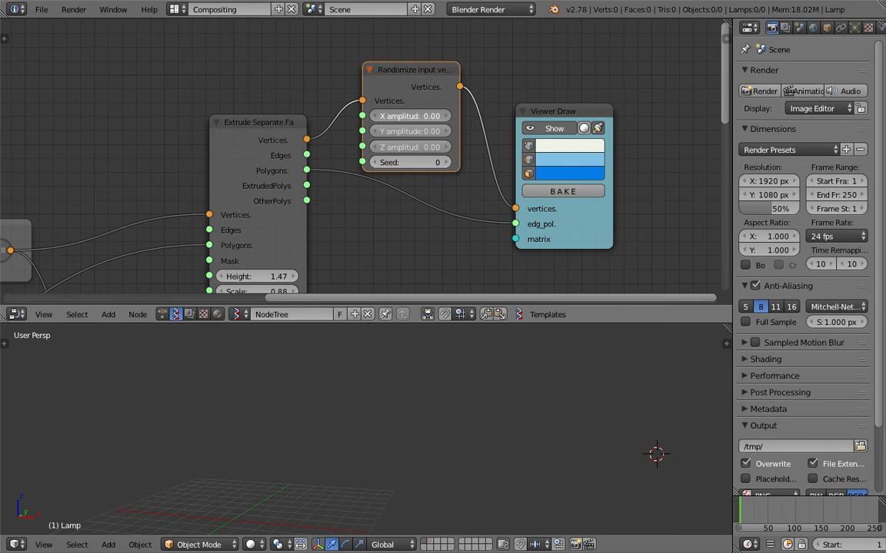
- Try X, Y and Z amplitudes of 0.06 and 0.01 on the Randomize input vertices node
{"action": "left_click_drag", "start_coordinate": [410, 146], "coordinate": [423, 146]}
{"action": "middle_click_drag", "start_coordinate": [492, 439], "coordinate": [390, 431]}
{"action": "scroll", "coordinate": [376, 429], "scroll_direction": "up", "scroll_amount": 5}
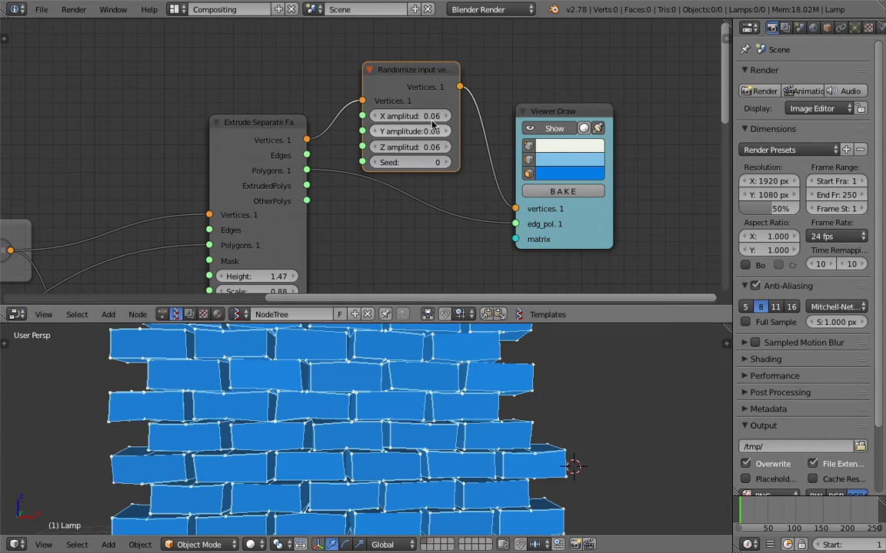
{"action": "key", "text": "Return"}
{"action": "middle_click_drag", "start_coordinate": [425, 367], "coordinate": [445, 338]}
{"action": "scroll", "coordinate": [448, 380], "scroll_direction": "down", "scroll_amount": 2}
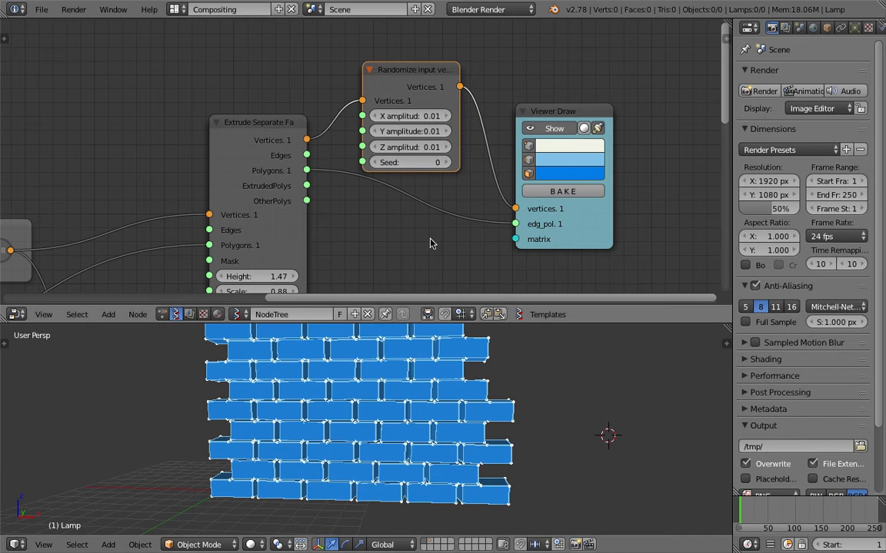
{"action": "middle_click_drag", "start_coordinate": [478, 367], "coordinate": [425, 396]}
{"action": "scroll", "coordinate": [409, 409], "scroll_direction": "up", "scroll_amount": 4}
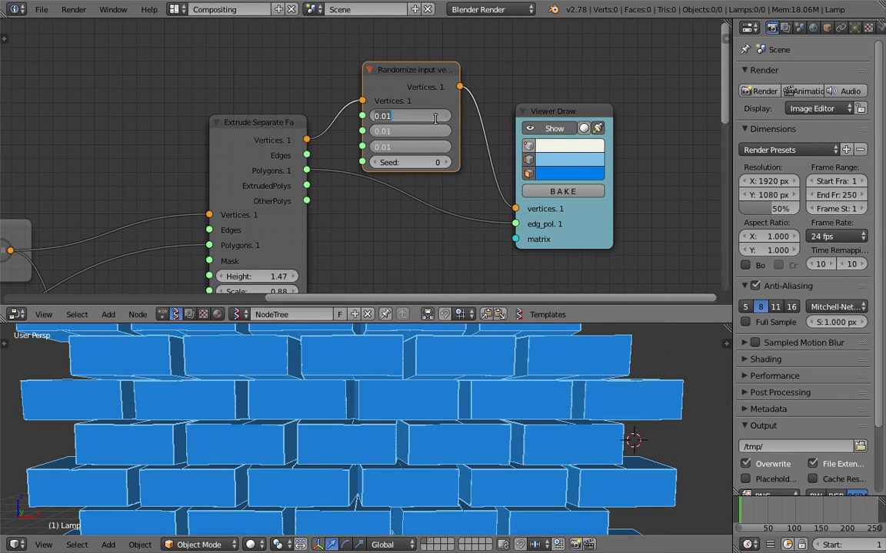
- Set the X, Y and Z amplitudes of the Randomize input vertices node to 0.02
{"action": "key", "text": "Return"}
{"action": "scroll", "coordinate": [490, 368], "scroll_direction": "down", "scroll_amount": 3}
{"action": "middle_click_drag", "start_coordinate": [491, 367], "coordinate": [348, 407]}
{"action": "scroll", "coordinate": [409, 451], "scroll_direction": "down", "scroll_amount": 5}
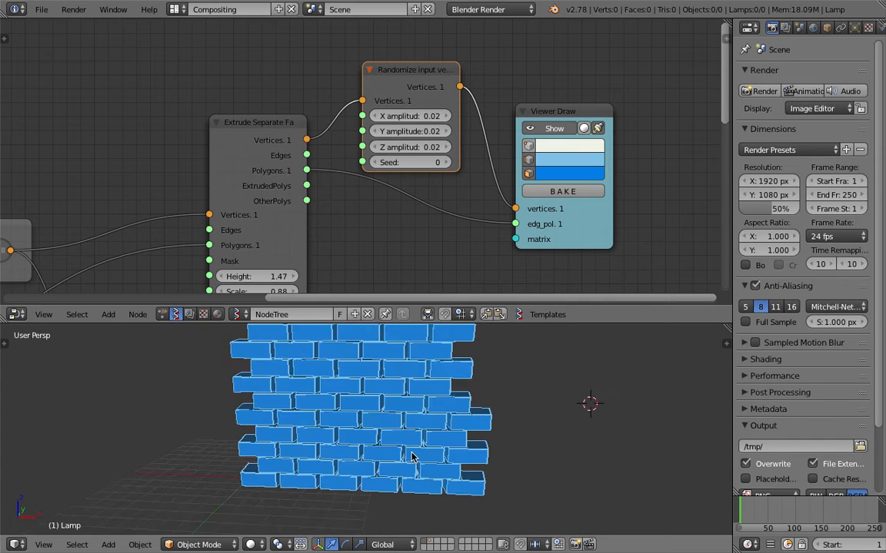
- Save the Blender file and examine the back side of the extruded bricks
{"action": "key", "text": "ctrl+s"}
{"action": "left_click", "coordinate": [399, 410]}
{"action": "mouse_move", "coordinate": [402, 419]}
{"action": "middle_mouse_down"}
{"action": "mouse_move", "coordinate": [443, 454]}
{"action": "mouse_move", "coordinate": [466, 457]}
{"action": "mouse_move", "coordinate": [402, 438]}
{"action": "middle_mouse_up"}
{"action": "middle_click_drag", "start_coordinate": [328, 233], "coordinate": [364, 127]}
{"action": "middle_click_drag", "start_coordinate": [330, 369], "coordinate": [279, 349]}
{"action": "scroll", "coordinate": [312, 383], "scroll_direction": "up", "scroll_amount": 6}
{"action": "middle_click_drag", "start_coordinate": [273, 409], "coordinate": [365, 449]}
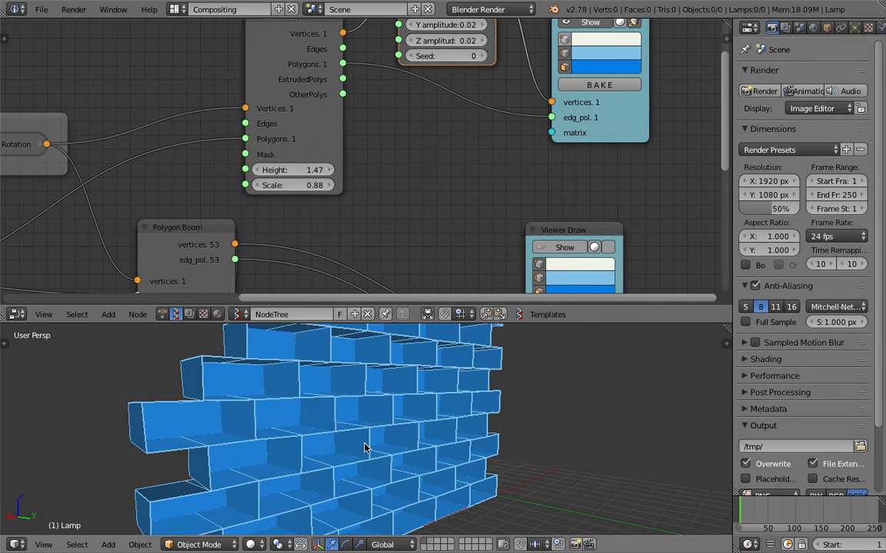
- Move Viewer Draw farther away from the Randomize input vertices node and save the file
{"action": "scroll", "coordinate": [422, 169], "scroll_direction": "down", "scroll_amount": 1}
{"action": "middle_click_drag", "start_coordinate": [433, 158], "coordinate": [337, 245]}
{"action": "key", "text": "ctrl+s"}
{"action": "left_click", "coordinate": [336, 246]}
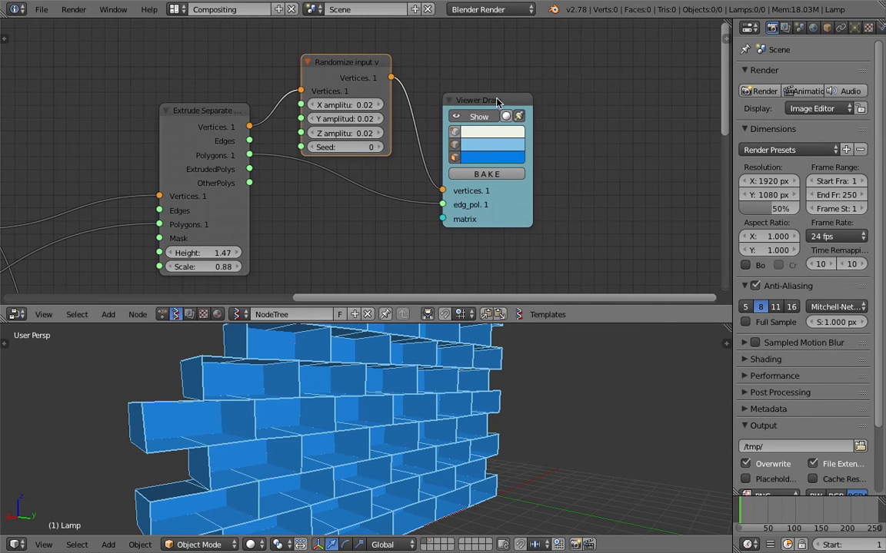
{"action": "left_click_drag", "start_coordinate": [498, 100], "coordinate": [609, 106]}
{"action": "key", "text": "ctrl+s"}
{"action": "left_click", "coordinate": [609, 105]}
- Insert a Fill Holes node on the vertices link between Randomize input vertices and Viewer Draw
{"action": "key", "text": "shift+a"}
{"action": "left_click", "coordinate": [518, 85]}
{"action": "type", "text": "fil"}
{"action": "key", "text": "Down"}
{"action": "key", "text": "Down"}
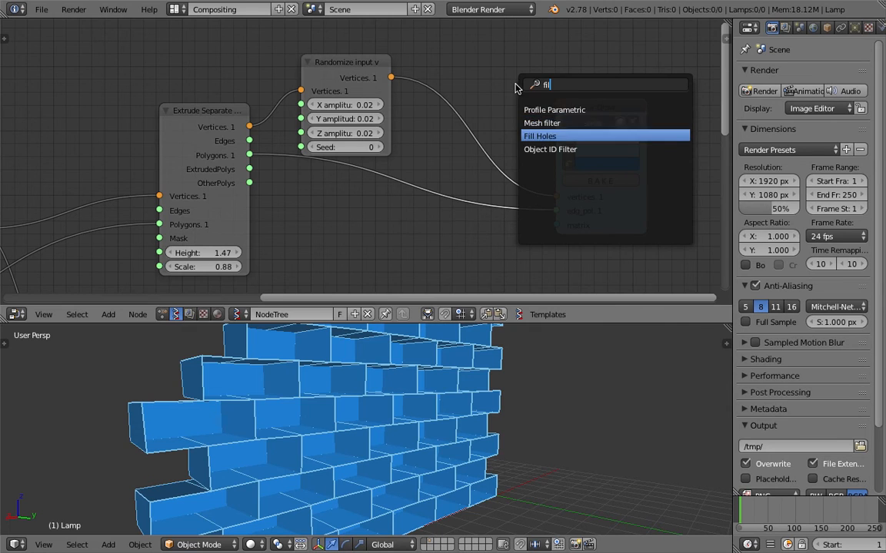
{"action": "key", "text": "Return"}
{"action": "left_click", "coordinate": [465, 78]}
- Link the Extrude Separate Faces edges to Fill Holes and the Fill Holes polygons to Viewer Draw's edg_pol input
{"action": "left_click_drag", "start_coordinate": [354, 82], "coordinate": [361, 47]}
{"action": "left_click_drag", "start_coordinate": [249, 141], "coordinate": [261, 146]}
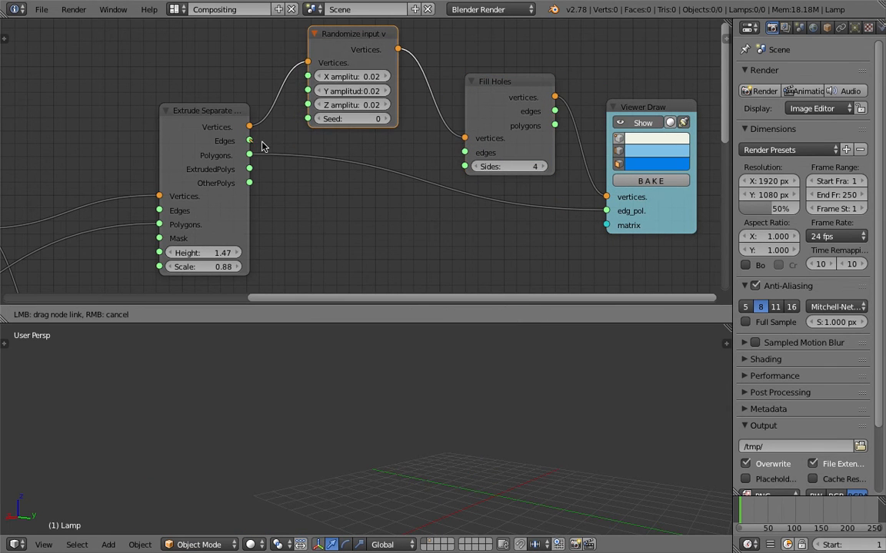
{"action": "left_click_drag", "start_coordinate": [475, 154], "coordinate": [466, 152]}
{"action": "left_click_drag", "start_coordinate": [555, 125], "coordinate": [571, 156]}
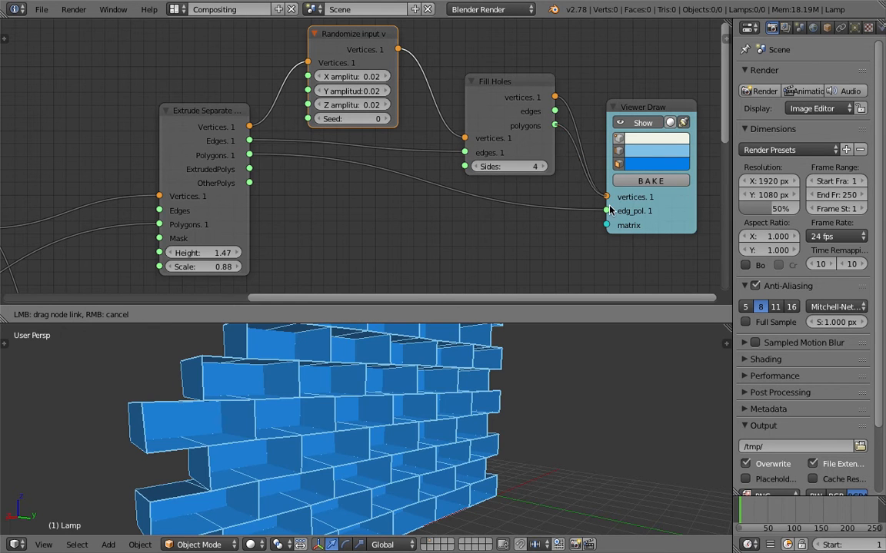
{"action": "left_click_drag", "start_coordinate": [609, 213], "coordinate": [607, 210]}
- Raise the Fill Holes Sides value to 15 and check the backs of the bricks
{"action": "mouse_move", "coordinate": [499, 350]}
{"action": "middle_mouse_down"}
{"action": "mouse_move", "coordinate": [494, 401]}
{"action": "mouse_move", "coordinate": [644, 396]}
{"action": "middle_mouse_up"}
{"action": "middle_click_drag", "start_coordinate": [532, 188], "coordinate": [571, 196]}
{"action": "middle_click_drag", "start_coordinate": [500, 362], "coordinate": [365, 390]}
{"action": "left_click", "coordinate": [581, 175]}
{"action": "left_click", "coordinate": [581, 175]}
{"action": "left_click", "coordinate": [580, 175]}
{"action": "left_click", "coordinate": [580, 176]}
{"action": "left_click", "coordinate": [582, 177]}
{"action": "left_click", "coordinate": [582, 177]}
{"action": "left_click", "coordinate": [582, 176]}
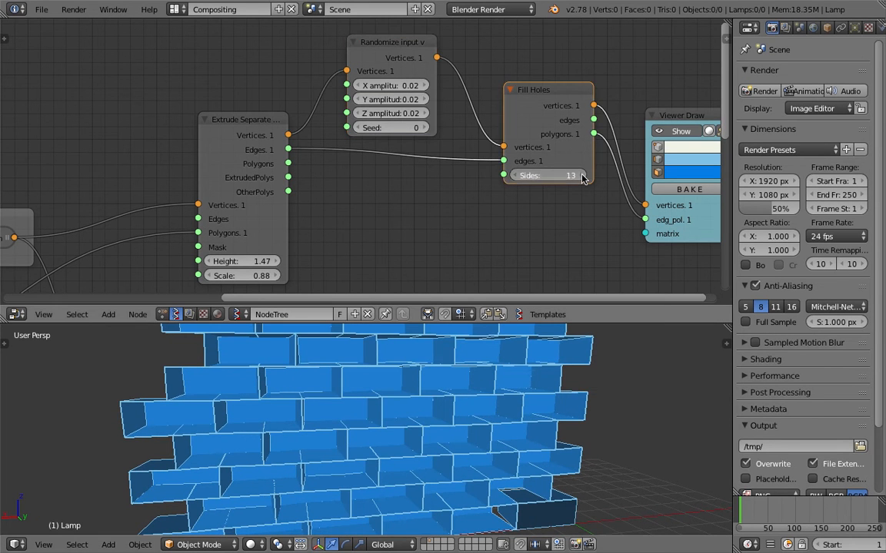
{"action": "left_click", "coordinate": [582, 176]}
{"action": "left_click", "coordinate": [582, 177]}
{"action": "middle_click_drag", "start_coordinate": [432, 386], "coordinate": [449, 299]}
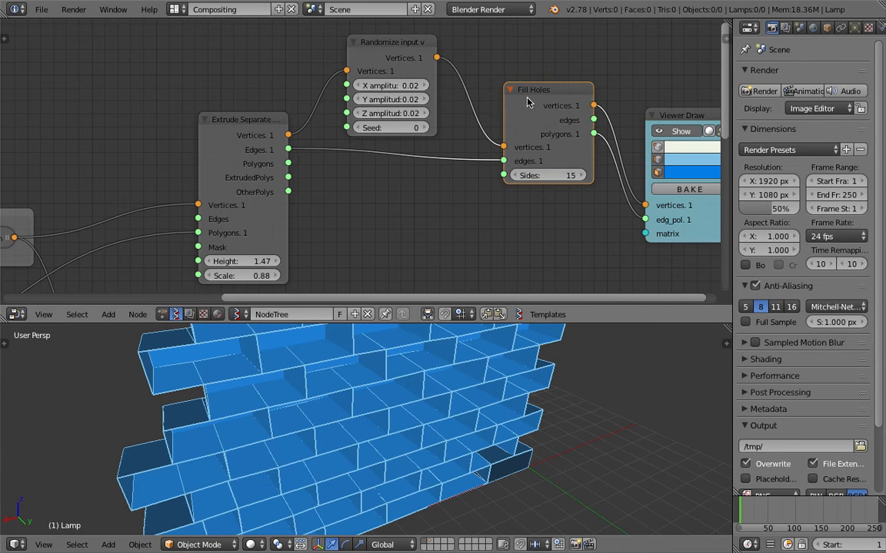
- Delete the Fill Holes node and relink the randomized vertices and the Extrude Separate Faces polygons to Viewer Draw
{"action": "key", "text": "x"}
{"action": "left_click_drag", "start_coordinate": [437, 57], "coordinate": [644, 209]}
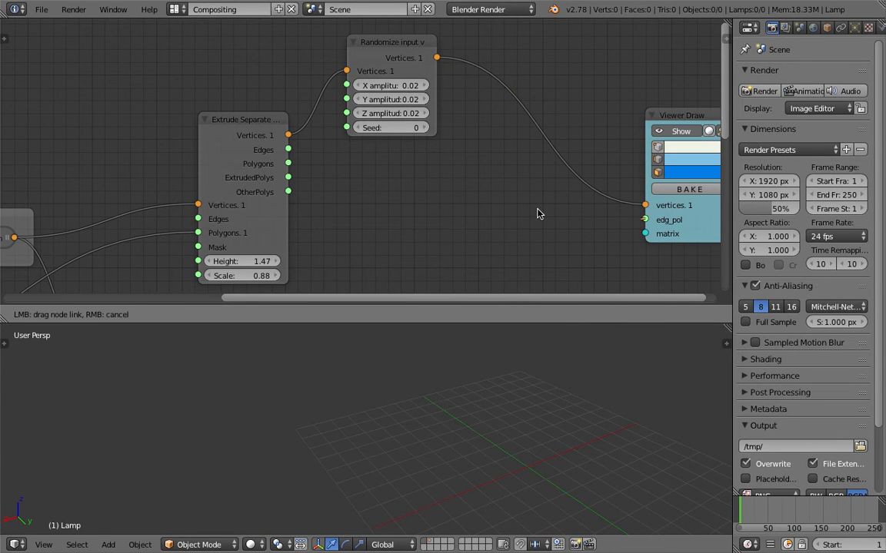
{"action": "left_click_drag", "start_coordinate": [299, 161], "coordinate": [290, 163]}
{"action": "middle_click_drag", "start_coordinate": [384, 185], "coordinate": [356, 177]}
{"action": "key", "text": "ctrl+s"}
{"action": "left_click", "coordinate": [363, 180]}
- Try the OtherPolys and ExtrudedPolys outputs of Extrude Separate Faces as Viewer Draw's edg_pol input
{"action": "left_click_drag", "start_coordinate": [260, 184], "coordinate": [615, 213]}
{"action": "mouse_move", "coordinate": [262, 172]}
{"action": "left_mouse_down"}
{"action": "mouse_move", "coordinate": [599, 206]}
{"action": "mouse_move", "coordinate": [604, 218]}
{"action": "left_mouse_up"}
{"action": "middle_click_drag", "start_coordinate": [476, 361], "coordinate": [658, 374]}
{"action": "middle_click_drag", "start_coordinate": [313, 201], "coordinate": [290, 183]}
- Compare the Polygons and ExtrudedPolys outputs by linking each to Viewer Draw and examining the wall from several sides
{"action": "mouse_move", "coordinate": [237, 139]}
{"action": "left_mouse_down"}
{"action": "mouse_move", "coordinate": [578, 206]}
{"action": "mouse_move", "coordinate": [593, 195]}
{"action": "left_mouse_up"}
{"action": "mouse_move", "coordinate": [574, 390]}
{"action": "middle_mouse_down"}
{"action": "mouse_move", "coordinate": [459, 422]}
{"action": "mouse_move", "coordinate": [340, 402]}
{"action": "mouse_move", "coordinate": [369, 359]}
{"action": "mouse_move", "coordinate": [361, 342]}
{"action": "middle_mouse_up"}
{"action": "left_click_drag", "start_coordinate": [236, 153], "coordinate": [370, 183]}
{"action": "middle_click_drag", "start_coordinate": [384, 396], "coordinate": [565, 415]}
{"action": "scroll", "coordinate": [527, 430], "scroll_direction": "down", "scroll_amount": 3}
{"action": "middle_click_drag", "start_coordinate": [473, 215], "coordinate": [459, 138]}
{"action": "scroll", "coordinate": [427, 453], "scroll_direction": "down", "scroll_amount": 3}
{"action": "middle_click_drag", "start_coordinate": [427, 454], "coordinate": [386, 433]}
{"action": "scroll", "coordinate": [345, 435], "scroll_direction": "up", "scroll_amount": 3}
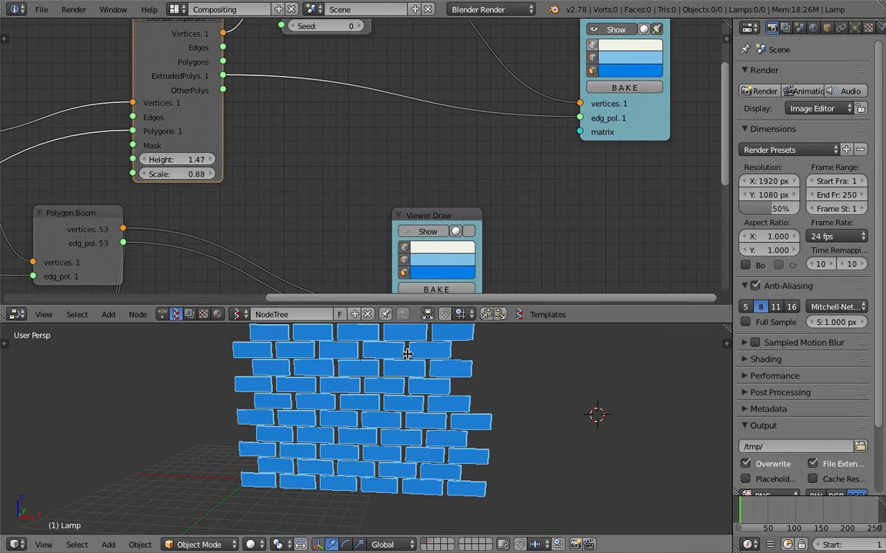
- Relink the Polygons output of Extrude Separate Faces to Viewer Draw's edg_pol input
{"action": "middle_click_drag", "start_coordinate": [261, 84], "coordinate": [269, 135]}
{"action": "mouse_move", "coordinate": [231, 113]}
{"action": "left_mouse_down"}
{"action": "mouse_move", "coordinate": [520, 179]}
{"action": "mouse_move", "coordinate": [589, 170]}
{"action": "mouse_move", "coordinate": [486, 134]}
{"action": "left_mouse_up"}
{"action": "mouse_move", "coordinate": [513, 351]}
{"action": "middle_mouse_down"}
{"action": "mouse_move", "coordinate": [491, 376]}
{"action": "mouse_move", "coordinate": [555, 364]}
{"action": "middle_mouse_up"}
{"action": "scroll", "coordinate": [239, 160], "scroll_direction": "down", "scroll_amount": 2}
{"action": "middle_click_drag", "start_coordinate": [239, 160], "coordinate": [422, 116]}
{"action": "middle_click_drag", "start_coordinate": [245, 170], "coordinate": [463, 110]}
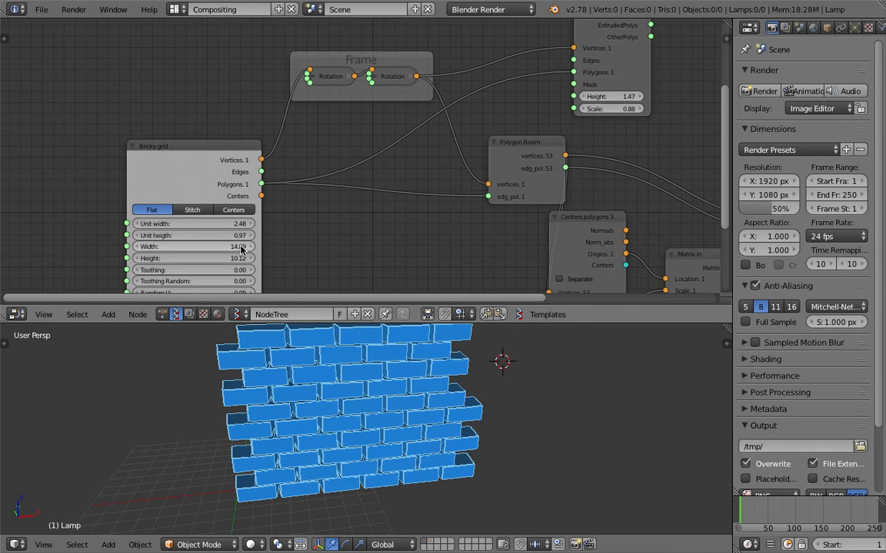
- Enlarge the 3D viewport by shrinking the node editor, and place the 3D cursor near the wall's upper corner
{"action": "mouse_move", "coordinate": [411, 434]}
{"action": "middle_mouse_down"}
{"action": "mouse_move", "coordinate": [433, 477]}
{"action": "mouse_move", "coordinate": [408, 432]}
{"action": "middle_mouse_up"}
{"action": "scroll", "coordinate": [408, 432], "scroll_direction": "down", "scroll_amount": 2}
{"action": "middle_click_drag", "start_coordinate": [419, 470], "coordinate": [429, 361]}
{"action": "left_click_drag", "start_coordinate": [429, 323], "coordinate": [431, 218]}
{"action": "left_click", "coordinate": [439, 319]}
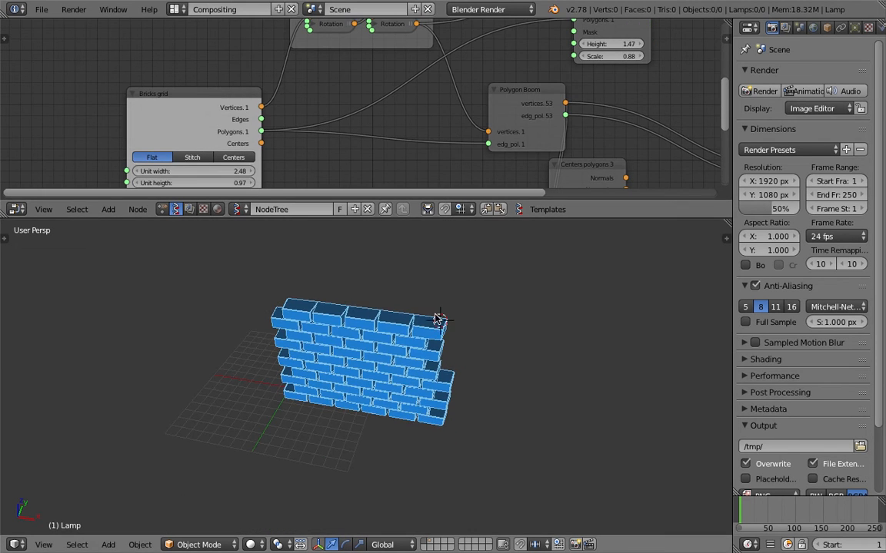
{"action": "middle_click_drag", "start_coordinate": [436, 318], "coordinate": [430, 377], "text": "shift"}
{"action": "scroll", "coordinate": [584, 138], "scroll_direction": "down", "scroll_amount": 3}
- Bake the Viewer Draw brick wall into a mesh object
{"action": "middle_click_drag", "start_coordinate": [607, 123], "coordinate": [310, 141]}
{"action": "scroll", "coordinate": [464, 112], "scroll_direction": "up", "scroll_amount": 2}
{"action": "mouse_move", "coordinate": [430, 62]}
{"action": "middle_mouse_down"}
{"action": "mouse_move", "coordinate": [438, 137]}
{"action": "mouse_move", "coordinate": [449, 139]}
{"action": "middle_mouse_up"}
{"action": "left_click", "coordinate": [483, 102]}
{"action": "mouse_move", "coordinate": [395, 450]}
{"action": "middle_mouse_down"}
{"action": "mouse_move", "coordinate": [376, 381]}
{"action": "mouse_move", "coordinate": [376, 444]}
{"action": "middle_mouse_up"}
- Add a Bezier circle curve and scale it up to surround the floor grid
{"action": "key", "text": "shift+a"}
{"action": "mouse_move", "coordinate": [371, 361]}
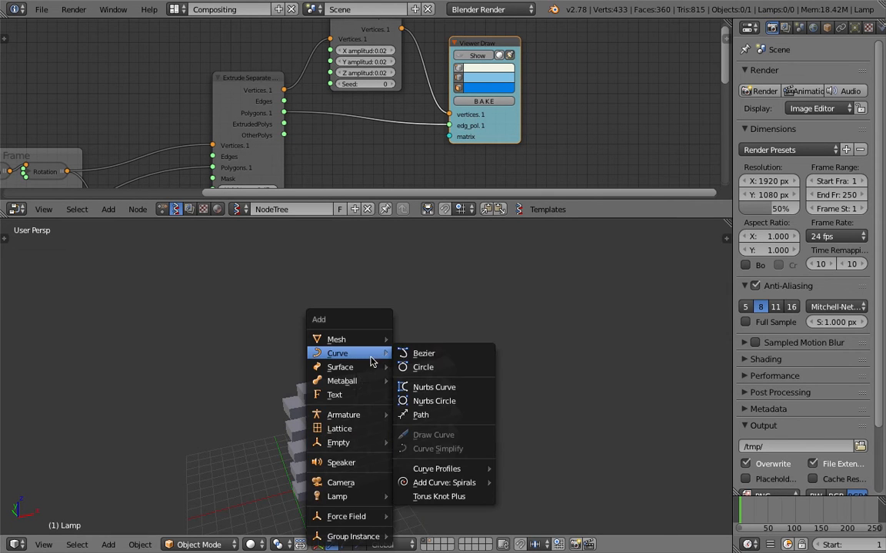
{"action": "left_click", "coordinate": [453, 366]}
{"action": "mouse_move", "coordinate": [426, 402]}
{"action": "middle_mouse_down"}
{"action": "mouse_move", "coordinate": [405, 426]}
{"action": "mouse_move", "coordinate": [415, 430]}
{"action": "mouse_move", "coordinate": [445, 405]}
{"action": "mouse_move", "coordinate": [478, 424]}
{"action": "mouse_move", "coordinate": [433, 398]}
{"action": "middle_mouse_up"}
{"action": "key", "text": "s"}
{"action": "left_click", "coordinate": [508, 440]}
{"action": "key", "text": "s"}
{"action": "key", "text": "Escape"}
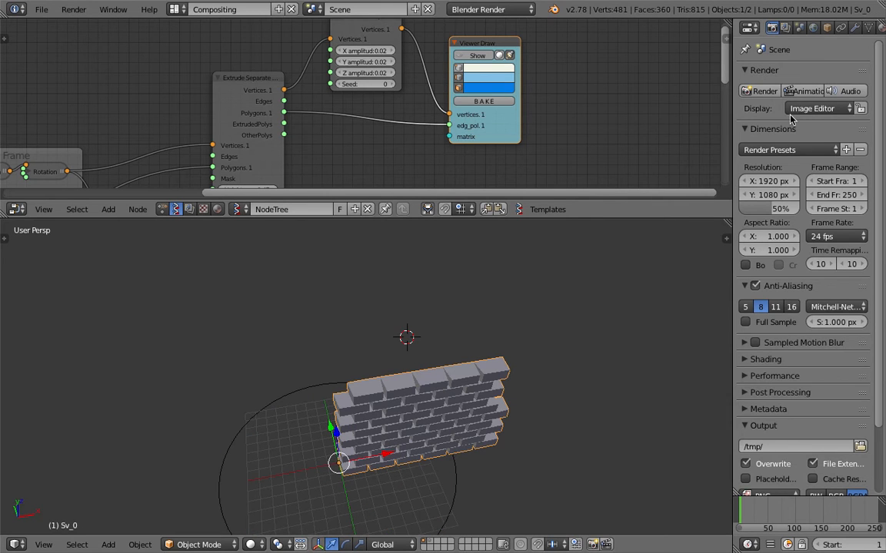
- Add a Curve modifier to the baked wall with BezierCircle as its deforming object
{"action": "left_click", "coordinate": [857, 28]}
{"action": "left_click", "coordinate": [777, 75]}
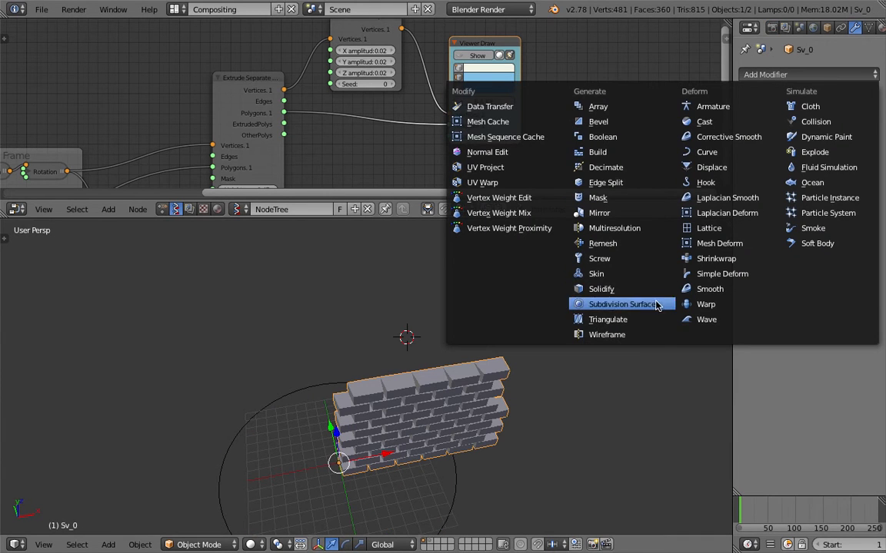
{"action": "left_click", "coordinate": [716, 152]}
{"action": "left_click", "coordinate": [789, 154]}
{"action": "left_click", "coordinate": [775, 175]}
{"action": "middle_click_drag", "start_coordinate": [458, 370], "coordinate": [395, 355]}
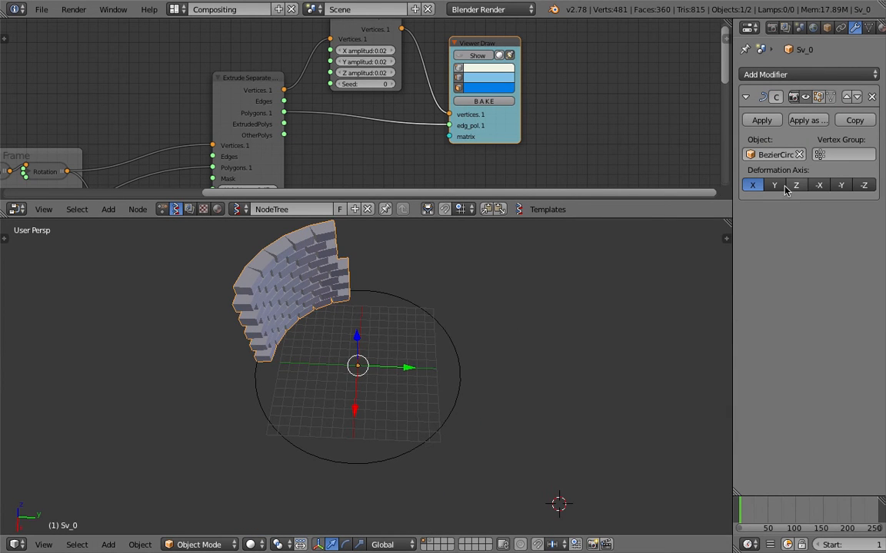
- Set the Curve modifier's deformation axis to -X
{"action": "left_click", "coordinate": [817, 185]}
{"action": "middle_click_drag", "start_coordinate": [445, 354], "coordinate": [506, 328]}
{"action": "middle_click_drag", "start_coordinate": [636, 253], "coordinate": [505, 305]}
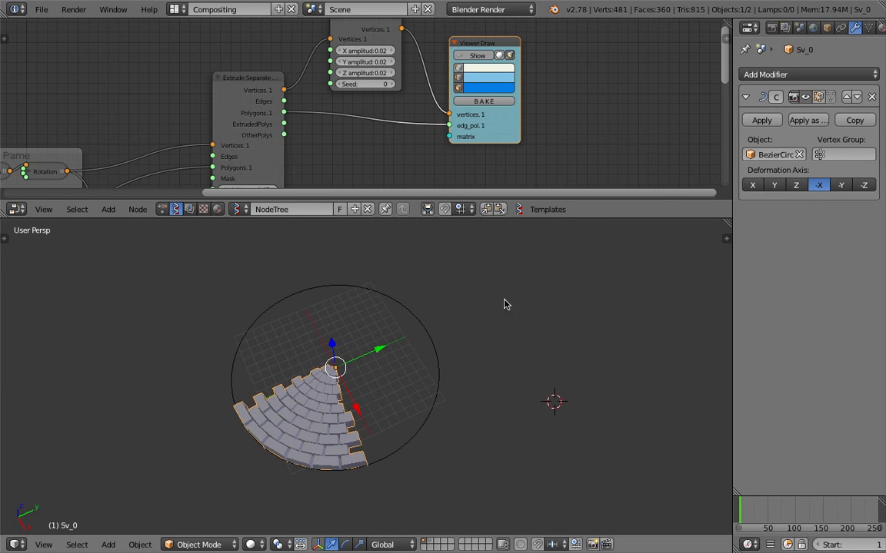
{"action": "middle_click_drag", "start_coordinate": [269, 161], "coordinate": [341, 113]}
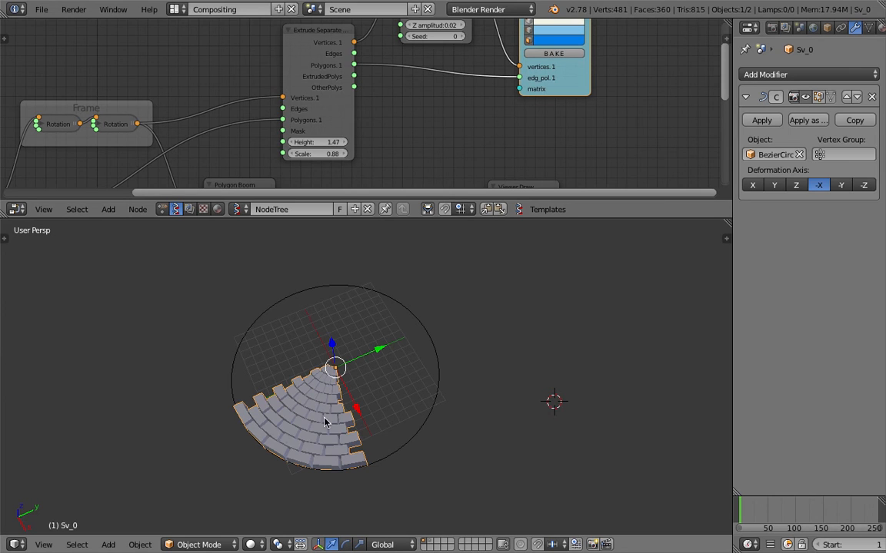
{"action": "middle_click_drag", "start_coordinate": [370, 409], "coordinate": [366, 396]}
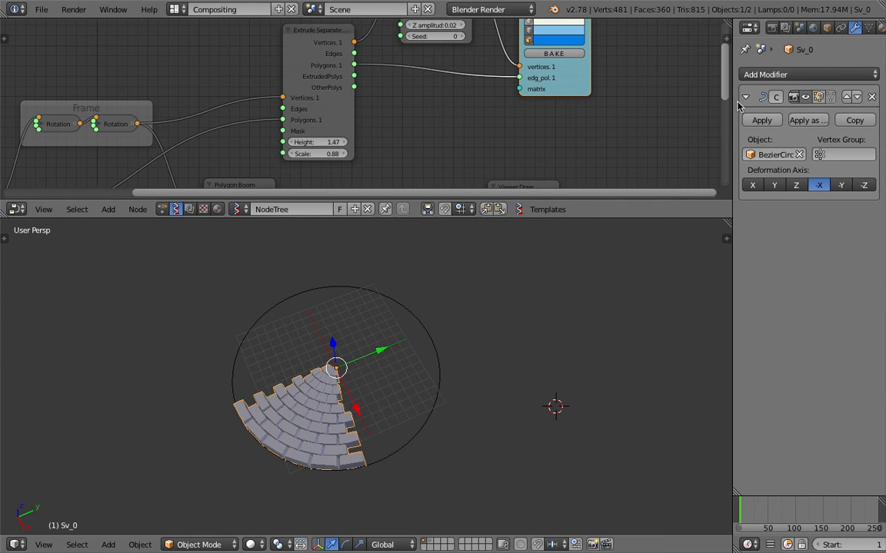
- Widen the properties editor and scale the brick wall uniformly to about 0.5
{"action": "left_click_drag", "start_coordinate": [734, 104], "coordinate": [653, 104]}
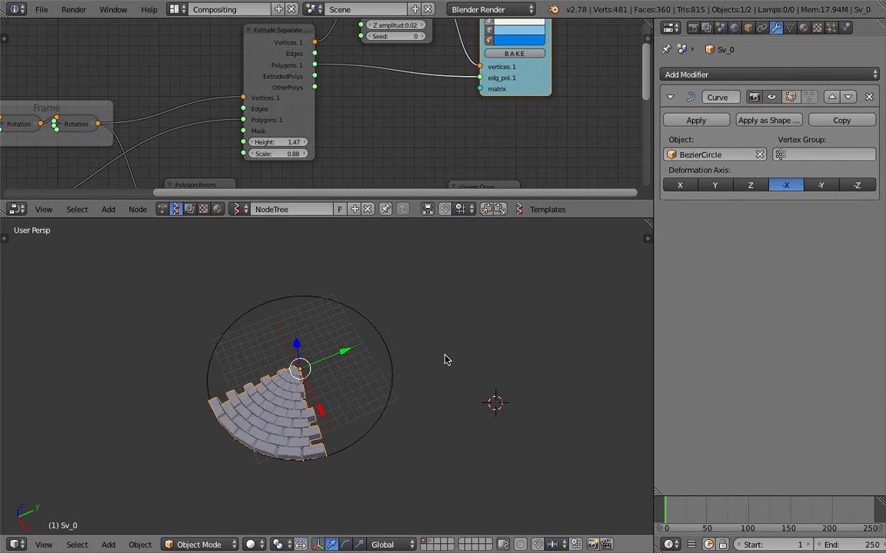
{"action": "scroll", "coordinate": [428, 374], "scroll_direction": "up", "scroll_amount": 2}
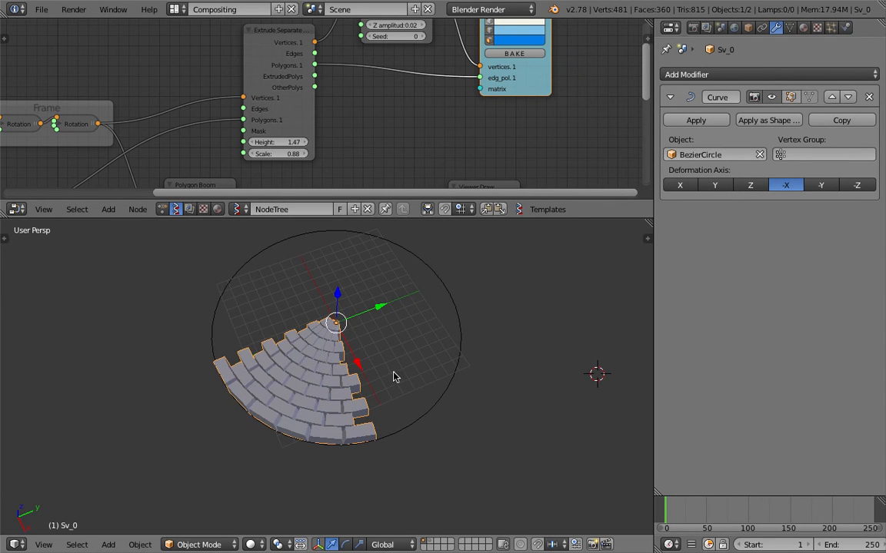
{"action": "key", "text": "s"}
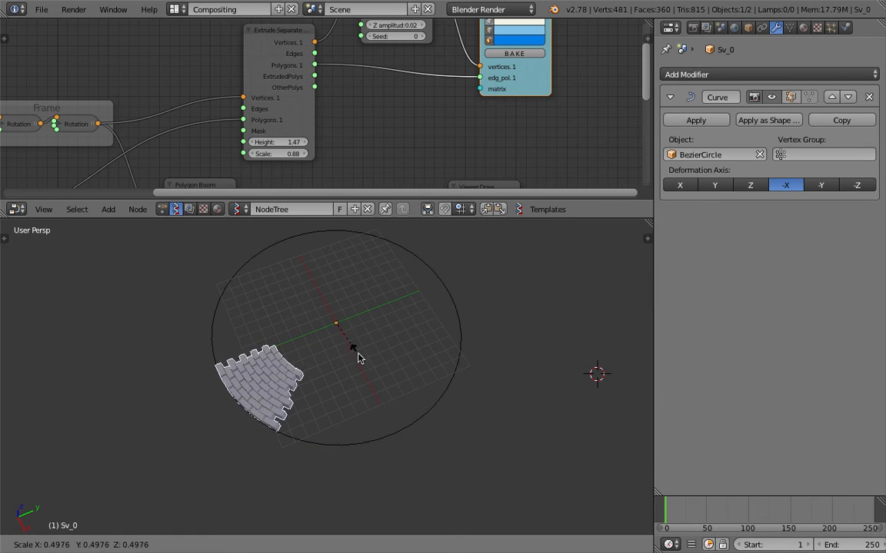
{"action": "left_click", "coordinate": [357, 356]}
- Add an Array modifier to the brick wall below its Curve modifier
{"action": "middle_click_drag", "start_coordinate": [357, 356], "coordinate": [379, 394]}
{"action": "left_click", "coordinate": [669, 74]}
{"action": "left_click", "coordinate": [569, 95]}
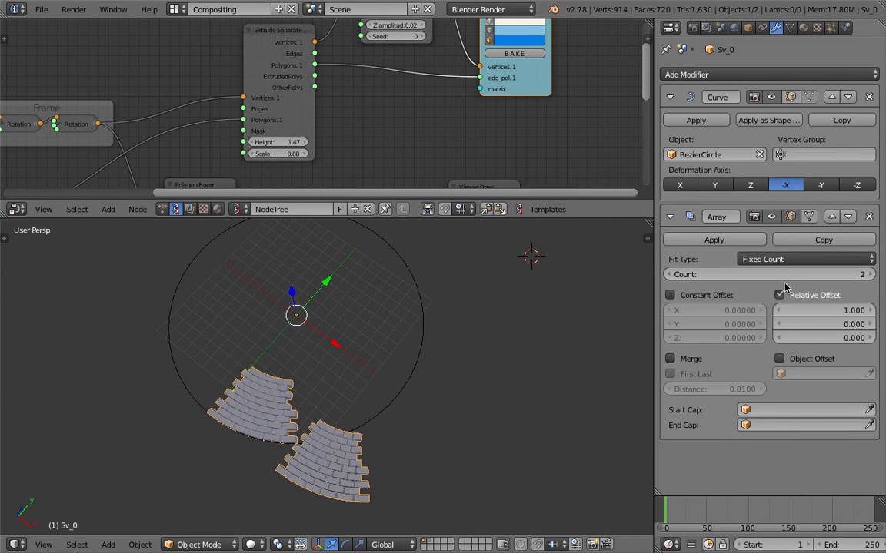
- Try relative offsets of 0 in X, 0 in Y and 1 in Z on the wall's Array modifier
{"action": "left_click", "coordinate": [834, 310]}
{"action": "type", "text": "0"}
{"action": "key", "text": "Tab"}
{"action": "type", "text": "1"}
{"action": "key", "text": "Tab"}
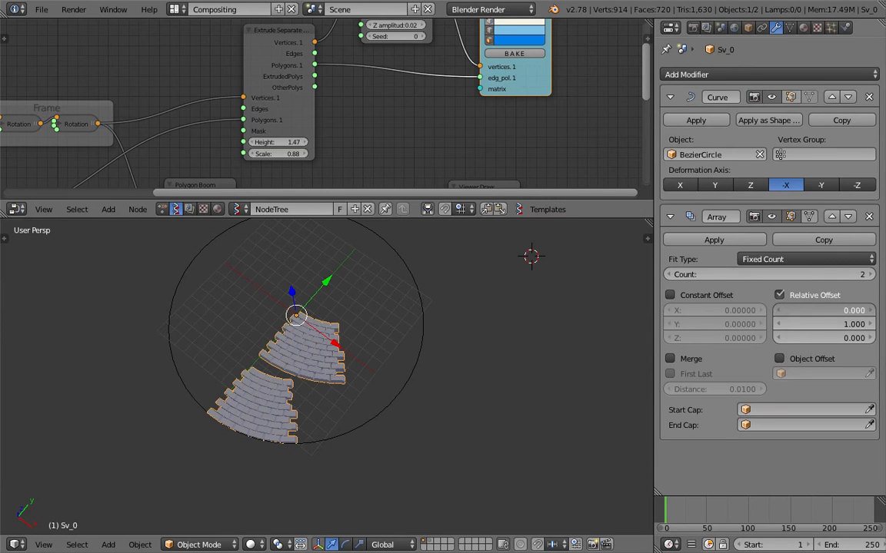
{"action": "key", "text": "Return"}
{"action": "left_click", "coordinate": [822, 337]}
{"action": "type", "text": "1"}
{"action": "key", "text": "Return"}
{"action": "middle_click_drag", "start_coordinate": [407, 315], "coordinate": [391, 268]}
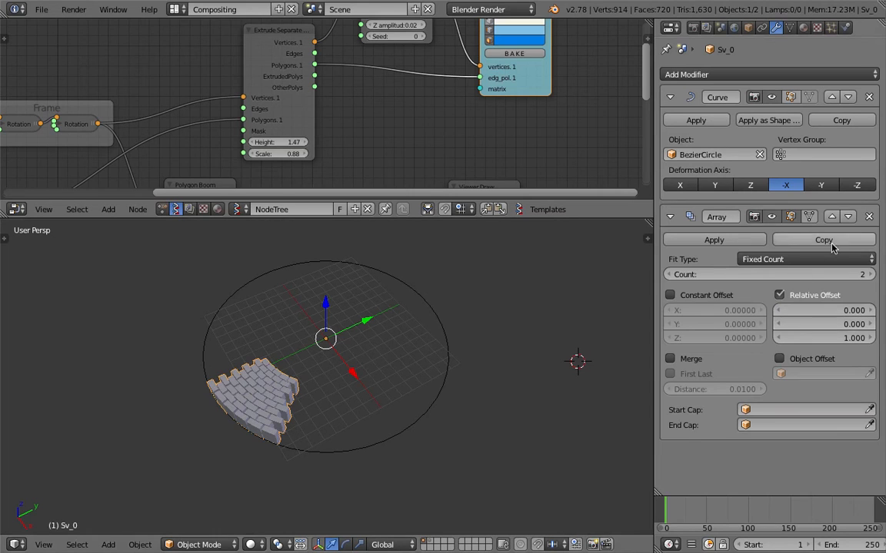
- Remove the Array and Curve modifiers from the brick wall and delete the BezierCircle curve
{"action": "left_click", "coordinate": [869, 216]}
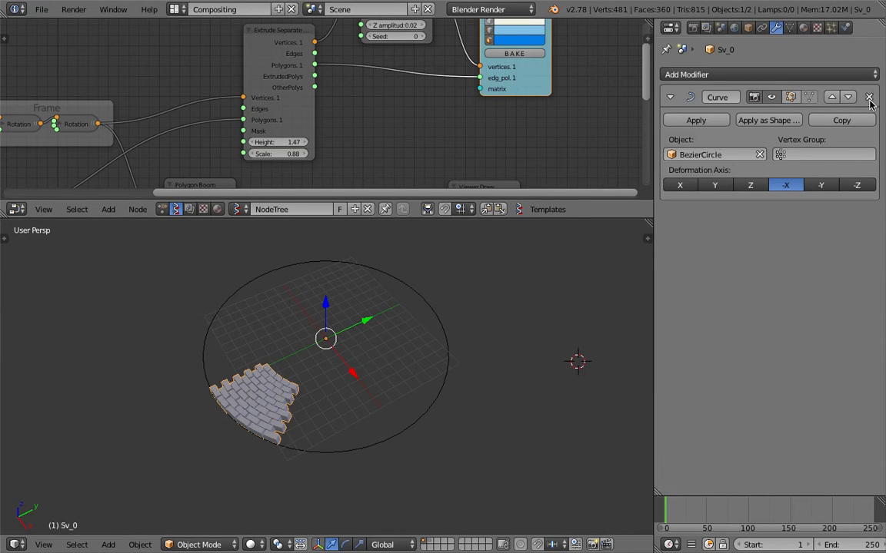
{"action": "left_click", "coordinate": [869, 97]}
{"action": "mouse_move", "coordinate": [583, 270]}
{"action": "middle_mouse_down"}
{"action": "mouse_move", "coordinate": [401, 354]}
{"action": "mouse_move", "coordinate": [299, 337]}
{"action": "middle_mouse_up"}
{"action": "right_click", "coordinate": [370, 366]}
{"action": "key", "text": "z"}
{"action": "key", "text": "x"}
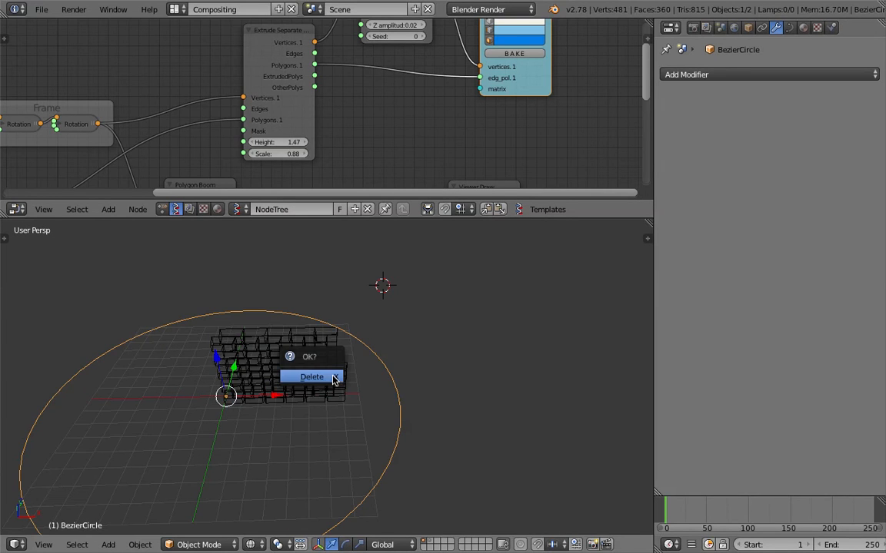
{"action": "left_click", "coordinate": [312, 376]}
{"action": "key", "text": "z"}
- Add a new Array modifier to the brick wall and set its count to 6
{"action": "right_click", "coordinate": [321, 371]}
{"action": "left_click", "coordinate": [729, 74]}
{"action": "left_click", "coordinate": [659, 109]}
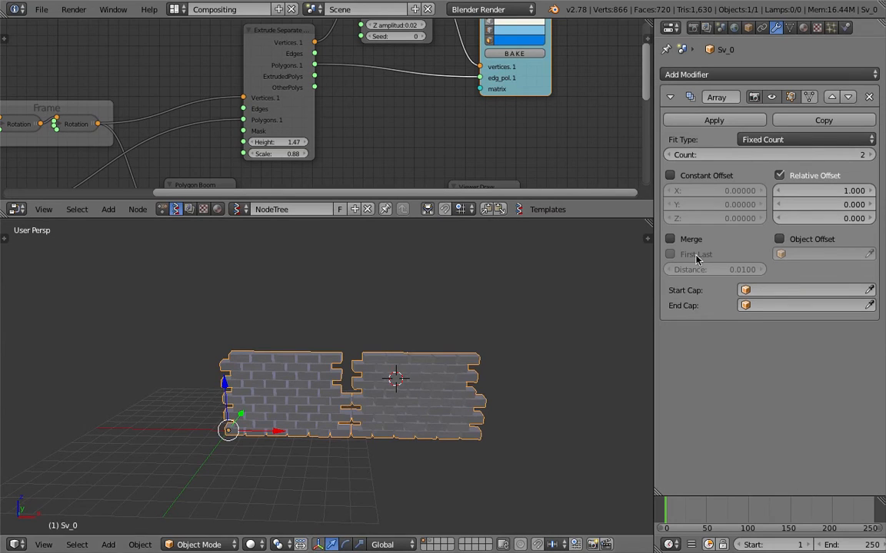
{"action": "left_click", "coordinate": [863, 157]}
{"action": "left_click", "coordinate": [863, 157]}
{"action": "left_click", "coordinate": [862, 157]}
{"action": "left_click", "coordinate": [863, 157]}
- Add a Bezier circle at the wall's base and scale it up
{"action": "middle_click_drag", "start_coordinate": [498, 352], "coordinate": [449, 422]}
{"action": "key", "text": "shift+a"}
{"action": "mouse_move", "coordinate": [450, 353]}
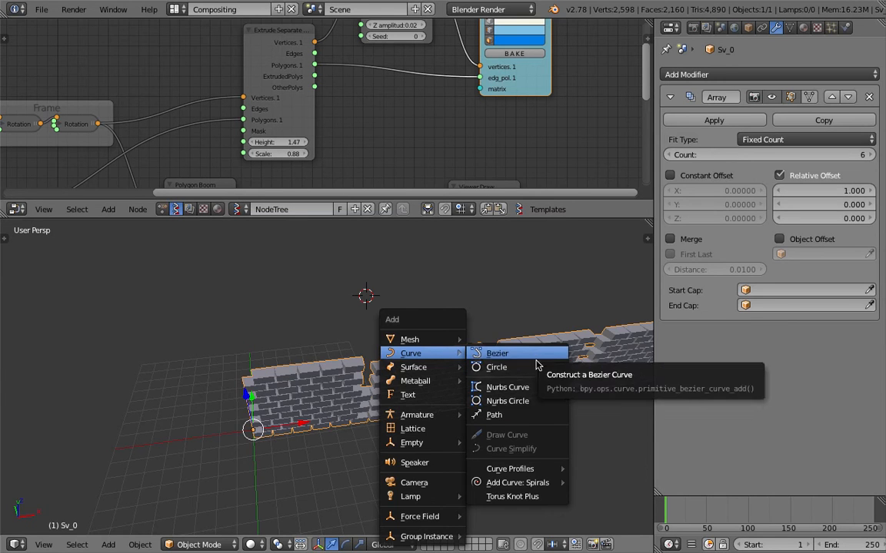
{"action": "left_click", "coordinate": [536, 369]}
{"action": "middle_click_drag", "start_coordinate": [308, 379], "coordinate": [326, 418]}
{"action": "key", "text": "s"}
{"action": "left_click", "coordinate": [587, 470]}
- Add a Curve modifier below the wall's Array modifier with BezierCircle as its deforming object
{"action": "right_click", "coordinate": [452, 306]}
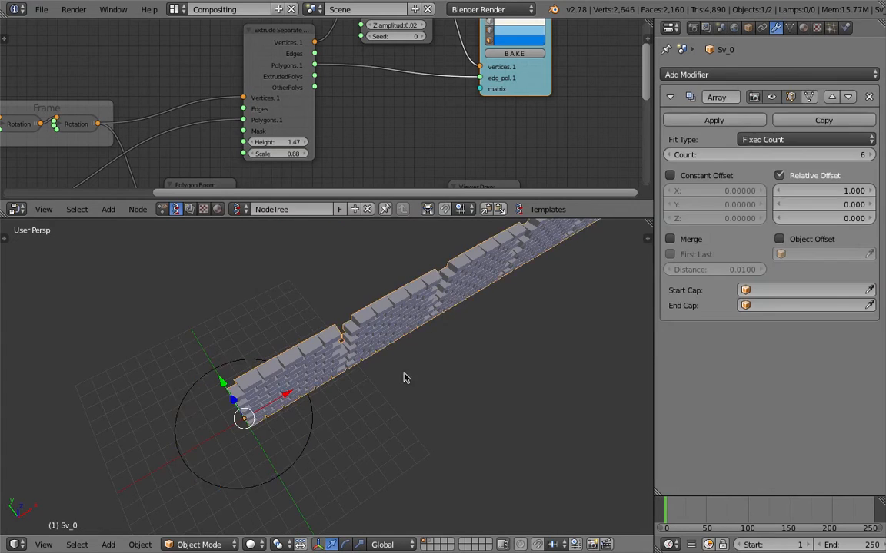
{"action": "middle_click_drag", "start_coordinate": [452, 306], "coordinate": [350, 372]}
{"action": "right_click", "coordinate": [313, 424]}
{"action": "right_click", "coordinate": [322, 388]}
{"action": "right_click", "coordinate": [310, 421]}
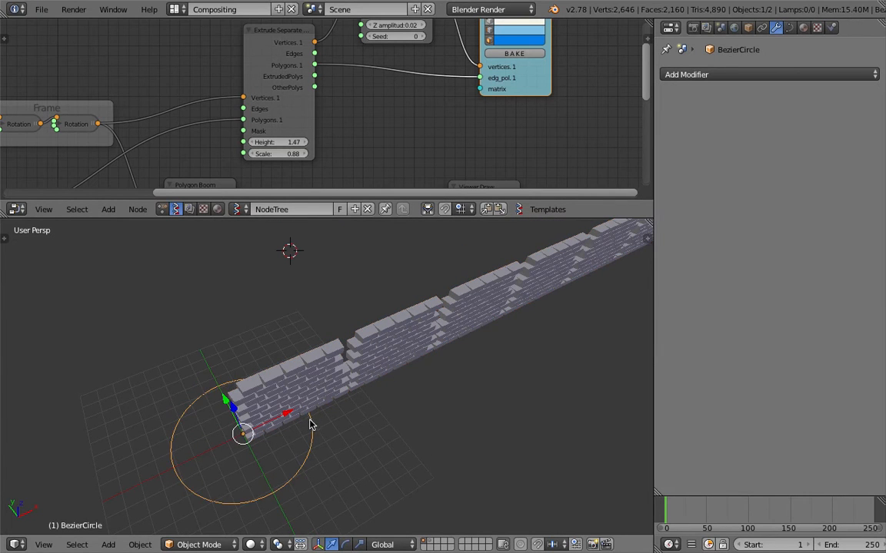
{"action": "right_click", "coordinate": [444, 346]}
{"action": "left_click", "coordinate": [717, 74]}
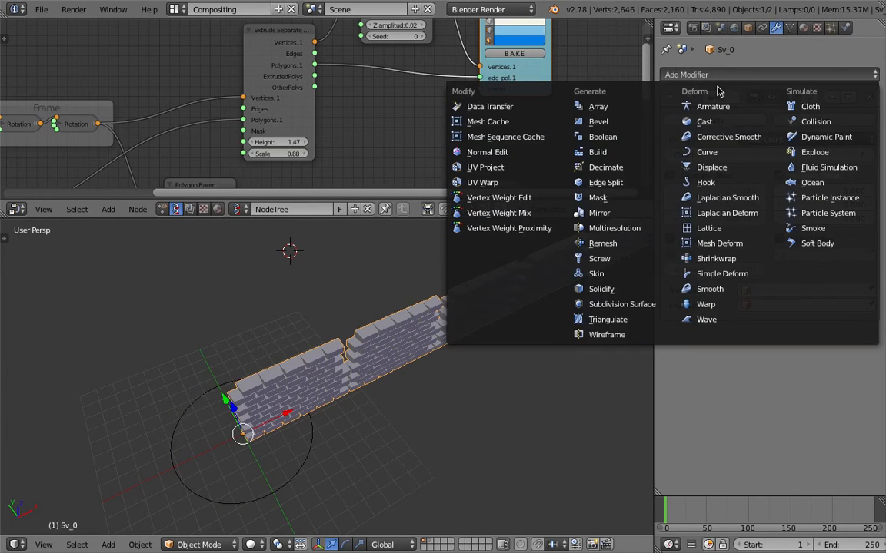
{"action": "left_click", "coordinate": [675, 156]}
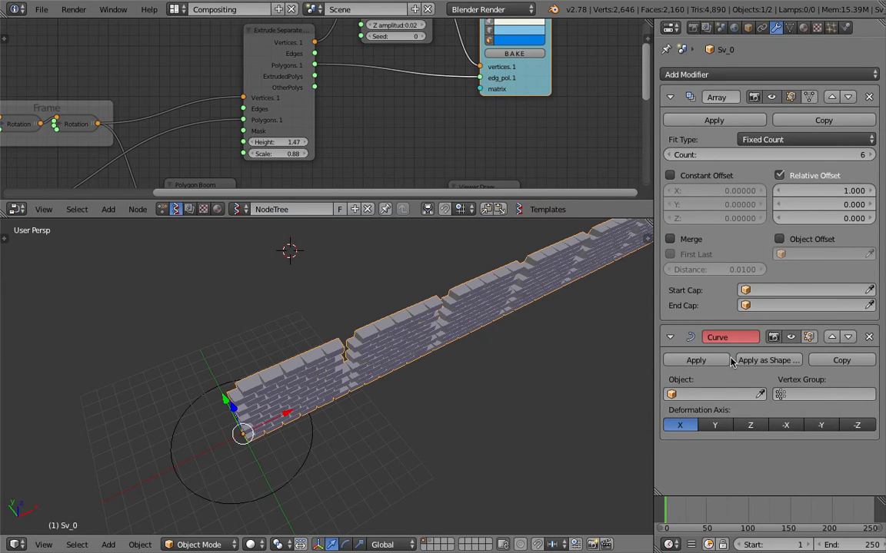
{"action": "left_click", "coordinate": [713, 393]}
{"action": "left_click", "coordinate": [713, 415]}
{"action": "middle_click_drag", "start_coordinate": [443, 395], "coordinate": [433, 344]}
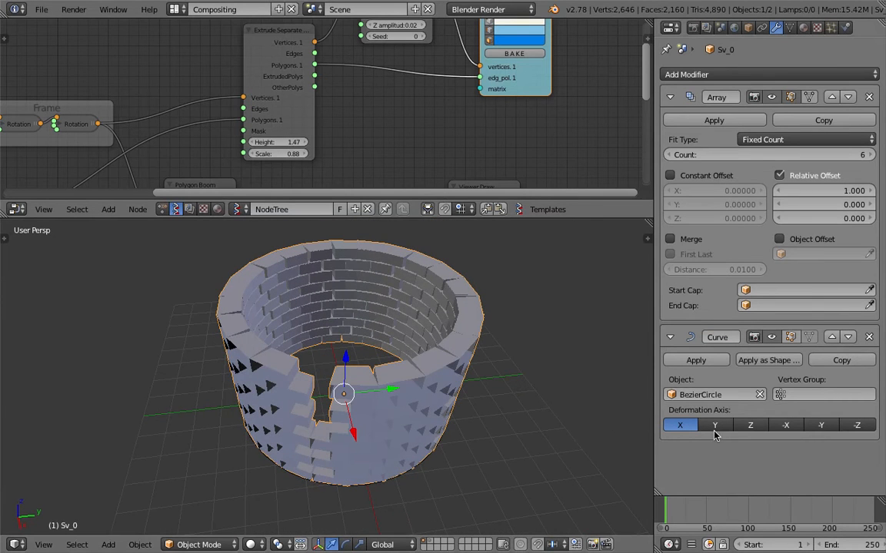
{"action": "middle_click_drag", "start_coordinate": [517, 337], "coordinate": [499, 372]}
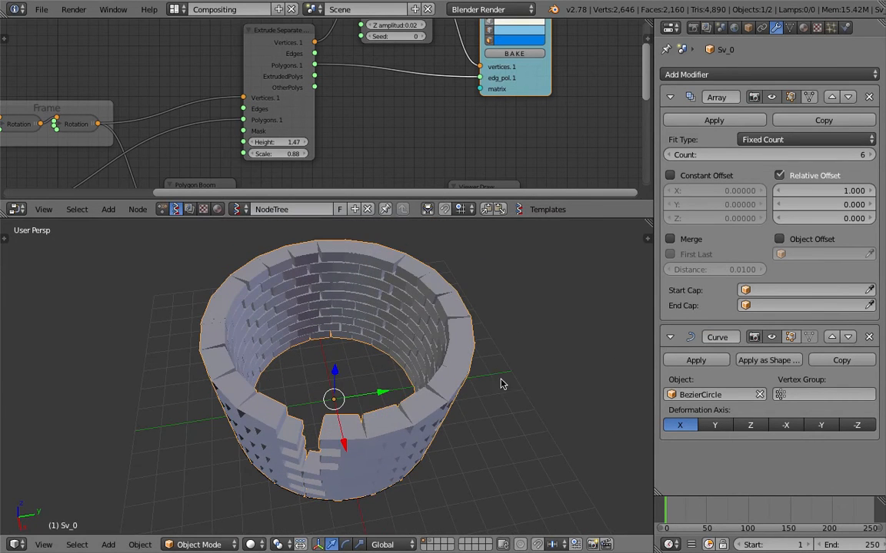
- Scale the brick wall down uniformly so its copies take up less of the circle
{"action": "key", "text": "s"}
{"action": "key", "text": "Escape"}
{"action": "scroll", "coordinate": [454, 400], "scroll_direction": "down", "scroll_amount": 3}
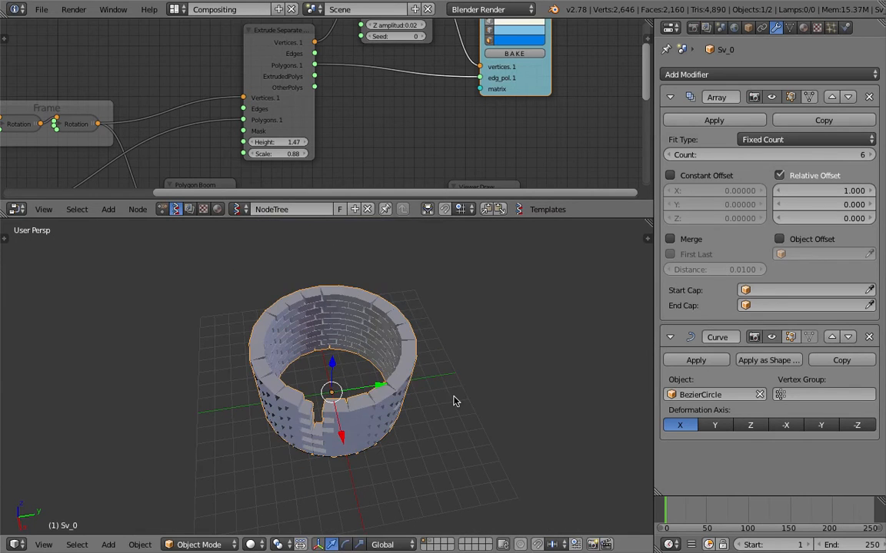
{"action": "key", "text": "s"}
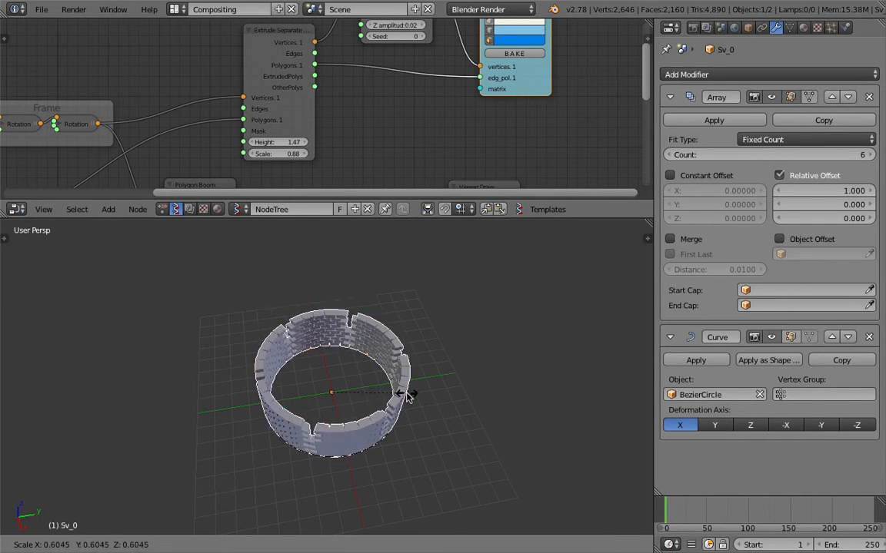
{"action": "left_click", "coordinate": [416, 382]}
{"action": "scroll", "coordinate": [416, 381], "scroll_direction": "up", "scroll_amount": 2}
{"action": "middle_click_drag", "start_coordinate": [377, 399], "coordinate": [314, 337]}
- Increase the Array modifier's count to 12
{"action": "left_click", "coordinate": [869, 156]}
{"action": "left_click", "coordinate": [869, 157]}
{"action": "left_click", "coordinate": [869, 157]}
{"action": "left_click", "coordinate": [870, 156]}
{"action": "left_click", "coordinate": [869, 157]}
- Try the Array modifier's Fit Length type and fit the array to the BezierCircle curve instead
{"action": "left_click", "coordinate": [815, 139]}
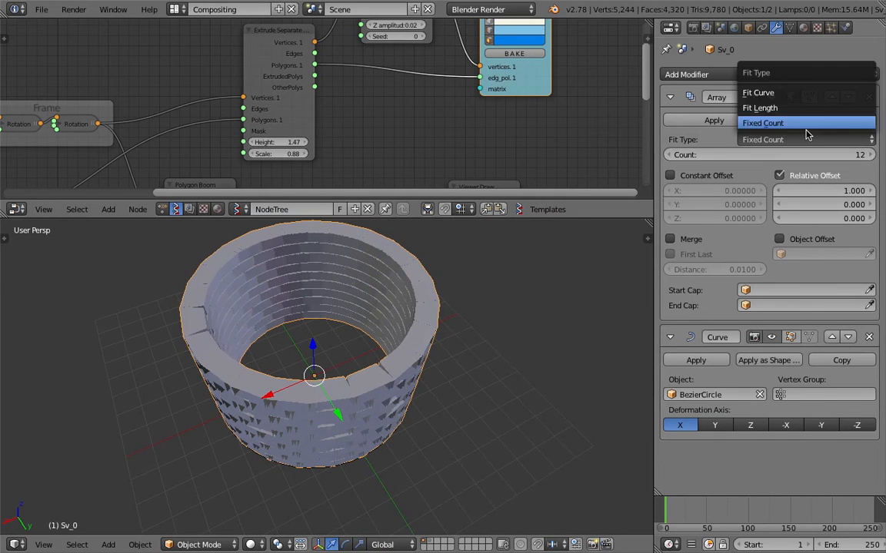
{"action": "left_click", "coordinate": [791, 93]}
{"action": "left_click", "coordinate": [813, 139]}
{"action": "left_click", "coordinate": [791, 106]}
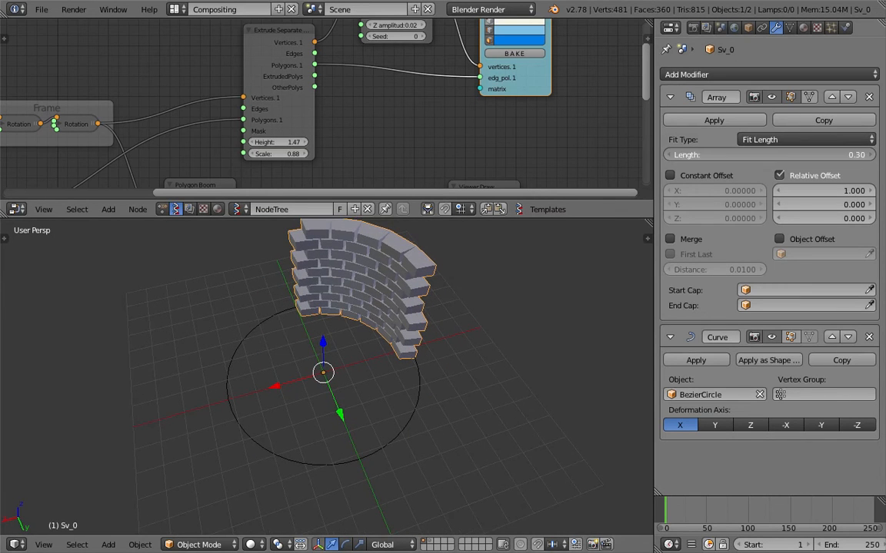
{"action": "left_click", "coordinate": [803, 139]}
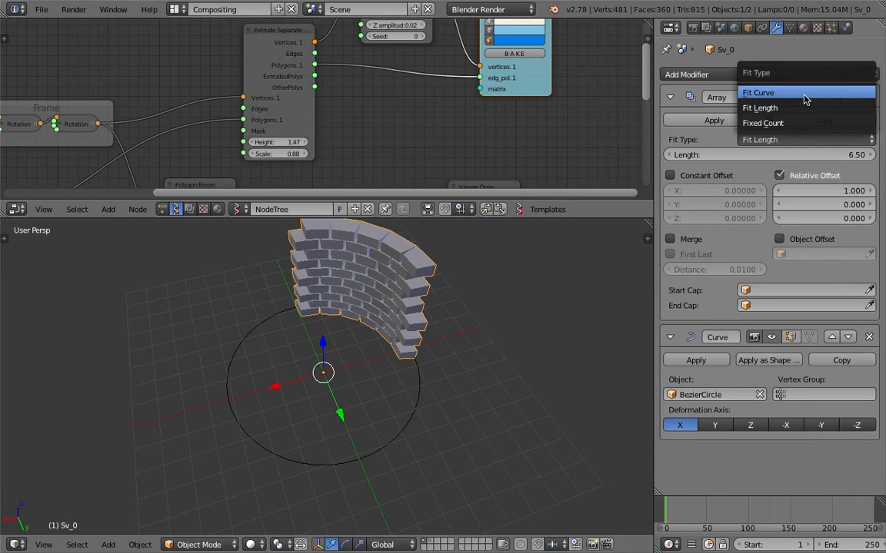
{"action": "left_click", "coordinate": [792, 91]}
{"action": "left_click", "coordinate": [772, 156]}
{"action": "left_click", "coordinate": [769, 173]}
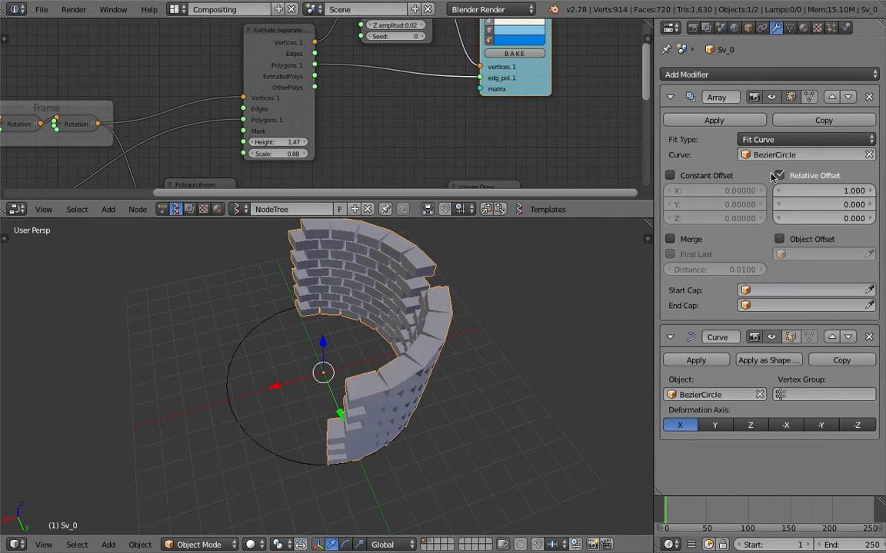
- Try the Fit Length type with a length of 0 and return the Array modifier to Fit Curve
{"action": "left_click", "coordinate": [821, 140]}
{"action": "left_click", "coordinate": [792, 106]}
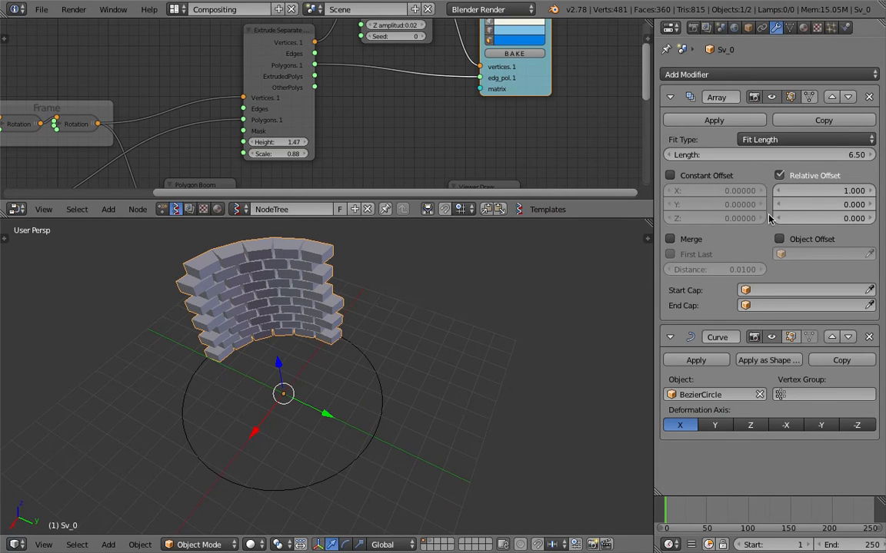
{"action": "left_click_drag", "start_coordinate": [798, 157], "coordinate": [780, 156]}
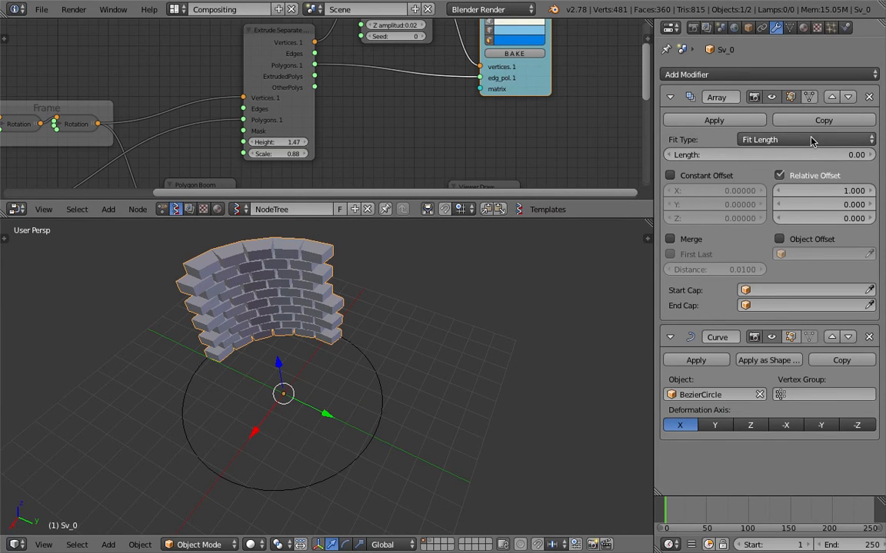
{"action": "left_click", "coordinate": [811, 139]}
{"action": "left_click", "coordinate": [751, 93]}
- Set the Array modifier's relative X offset to 1.1
{"action": "left_click", "coordinate": [803, 176]}
{"action": "double_click", "coordinate": [805, 177]}
{"action": "left_click", "coordinate": [805, 176]}
{"action": "mouse_move", "coordinate": [855, 192]}
{"action": "left_mouse_down"}
{"action": "mouse_move", "coordinate": [870, 193]}
{"action": "mouse_move", "coordinate": [861, 192]}
{"action": "left_mouse_up"}
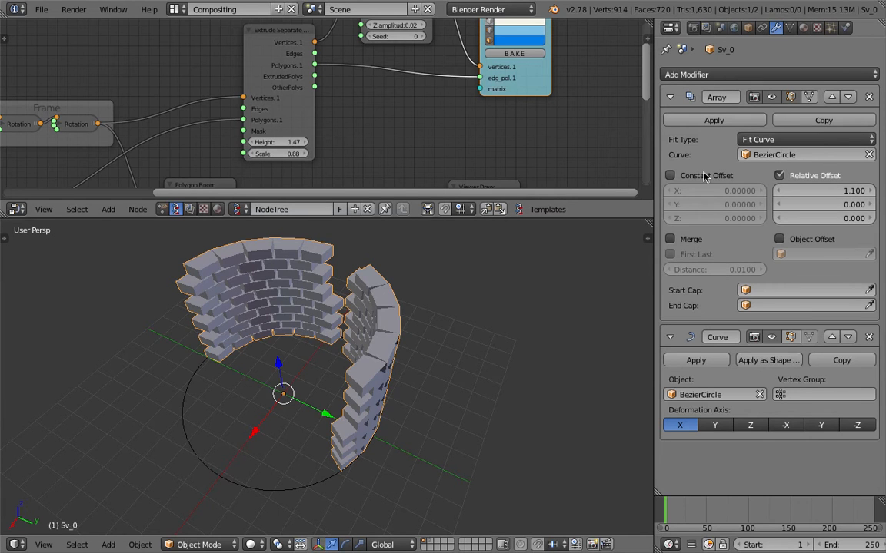
{"action": "left_click", "coordinate": [801, 241]}
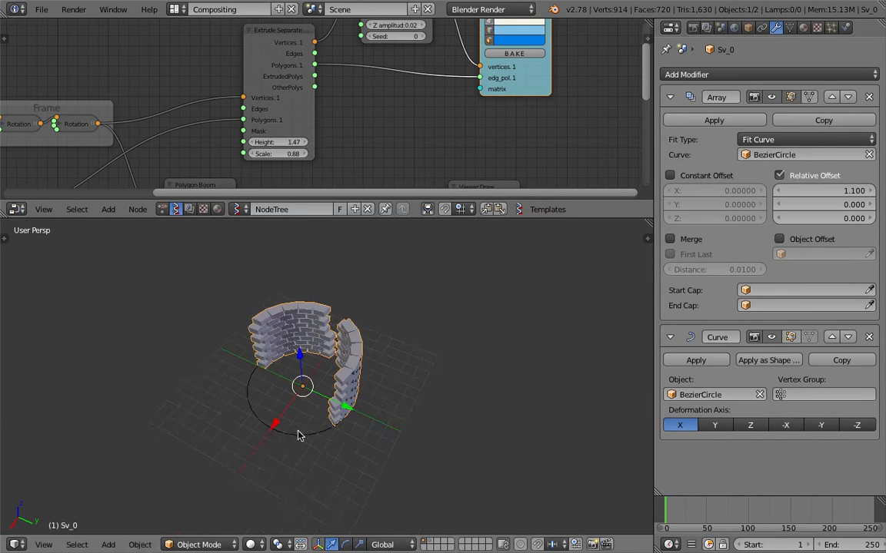
- Scale the brick wall down uniformly to about 0.88
{"action": "key", "text": "s"}
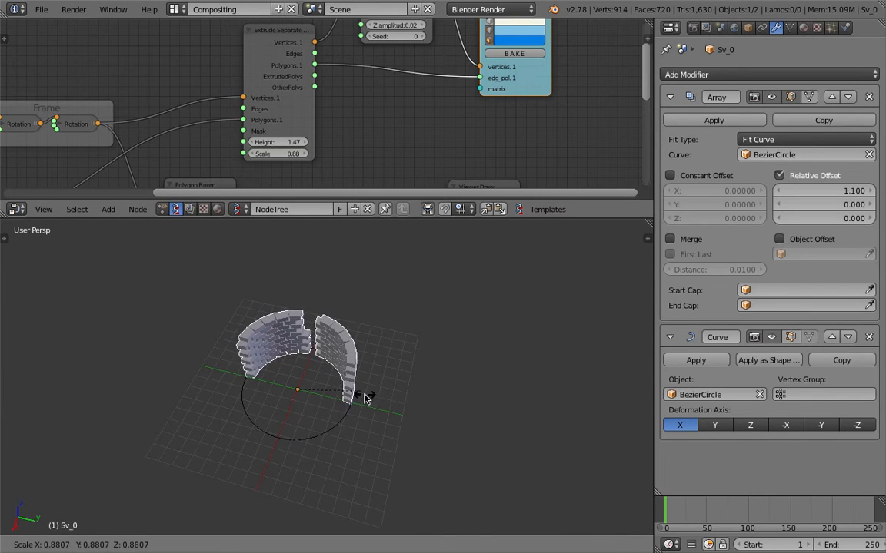
{"action": "left_click", "coordinate": [396, 410]}
{"action": "scroll", "coordinate": [388, 375], "scroll_direction": "up", "scroll_amount": 1}
{"action": "scroll", "coordinate": [374, 366], "scroll_direction": "up", "scroll_amount": 1}
{"action": "scroll", "coordinate": [374, 366], "scroll_direction": "up", "scroll_amount": 1}
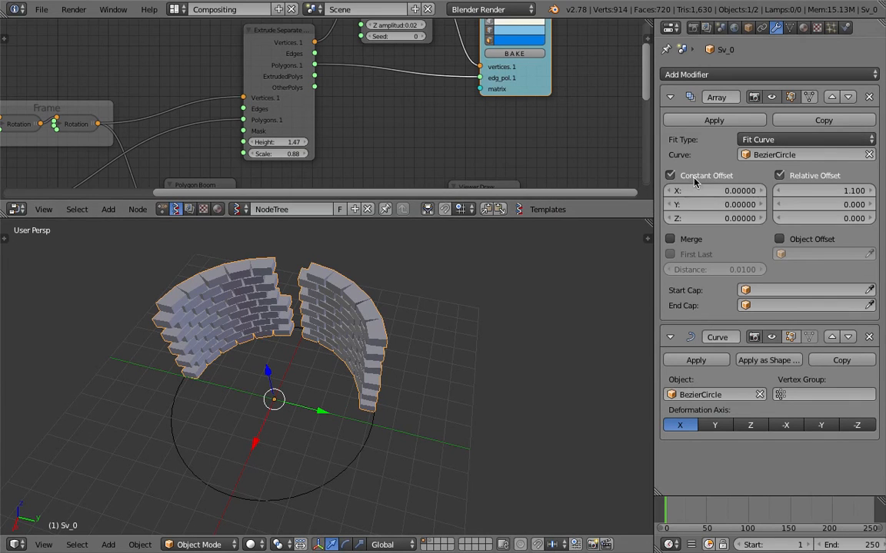
{"action": "left_click", "coordinate": [690, 242]}
{"action": "left_click", "coordinate": [691, 241]}
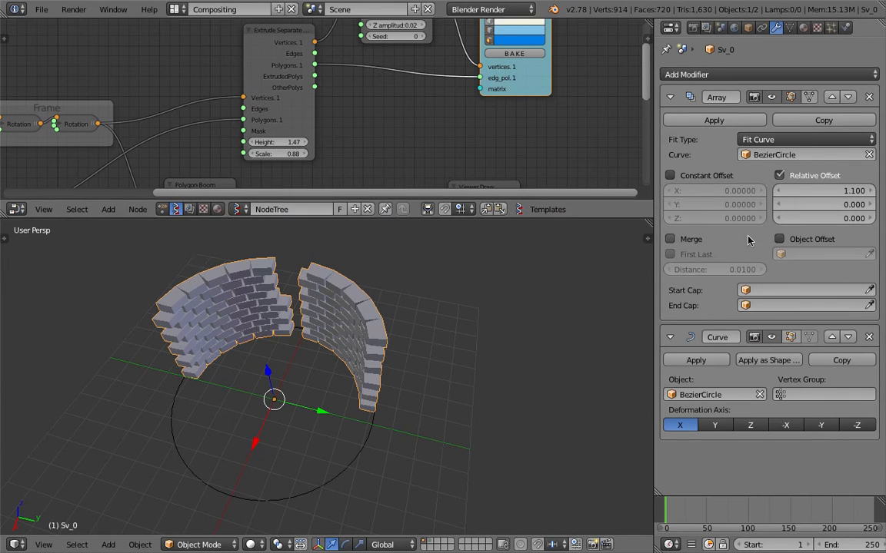
{"action": "middle_click_drag", "start_coordinate": [408, 333], "coordinate": [308, 364]}
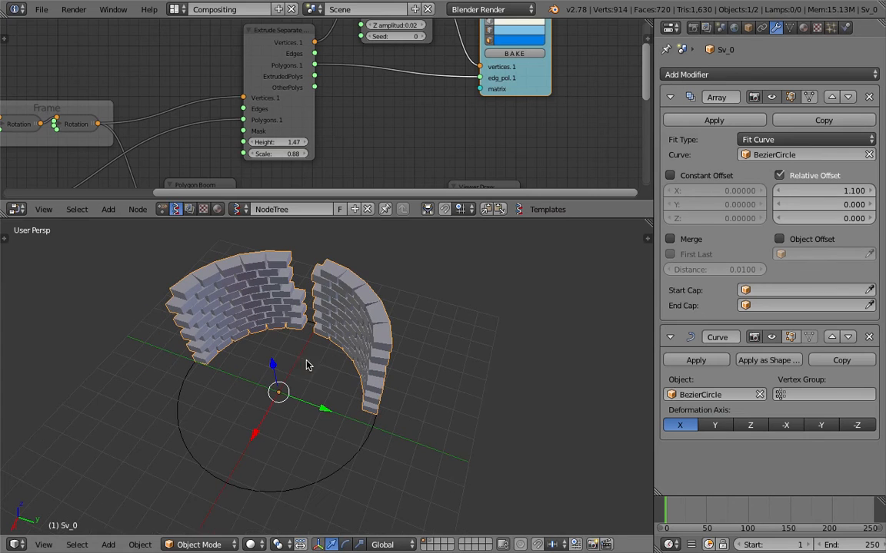
- Switch the Array modifier to Fixed Count with a count of 4
{"action": "left_click", "coordinate": [789, 139]}
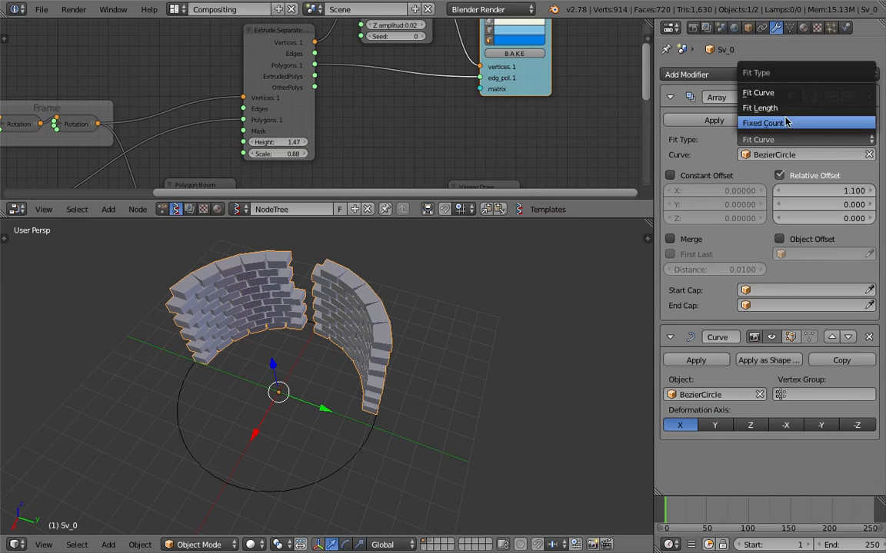
{"action": "left_click", "coordinate": [757, 123]}
{"action": "middle_click_drag", "start_coordinate": [461, 338], "coordinate": [442, 369]}
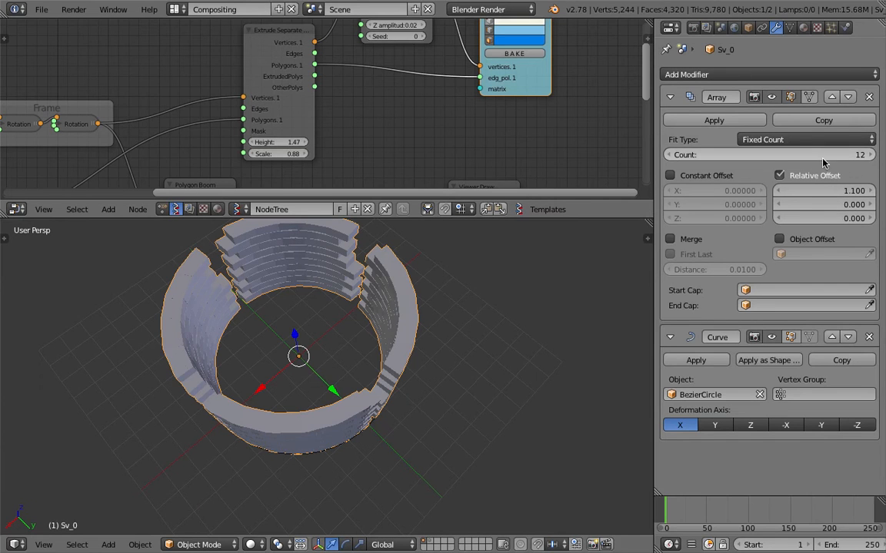
{"action": "left_click_drag", "start_coordinate": [810, 162], "coordinate": [766, 155]}
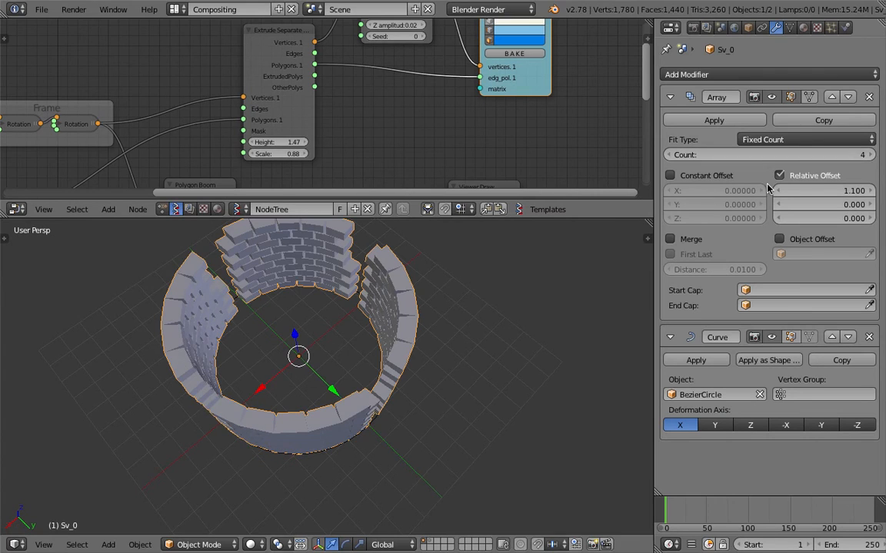
- Scale the brick wall down further and raise the Array count to 8
{"action": "scroll", "coordinate": [412, 384], "scroll_direction": "down", "scroll_amount": 2}
{"action": "key", "text": "s"}
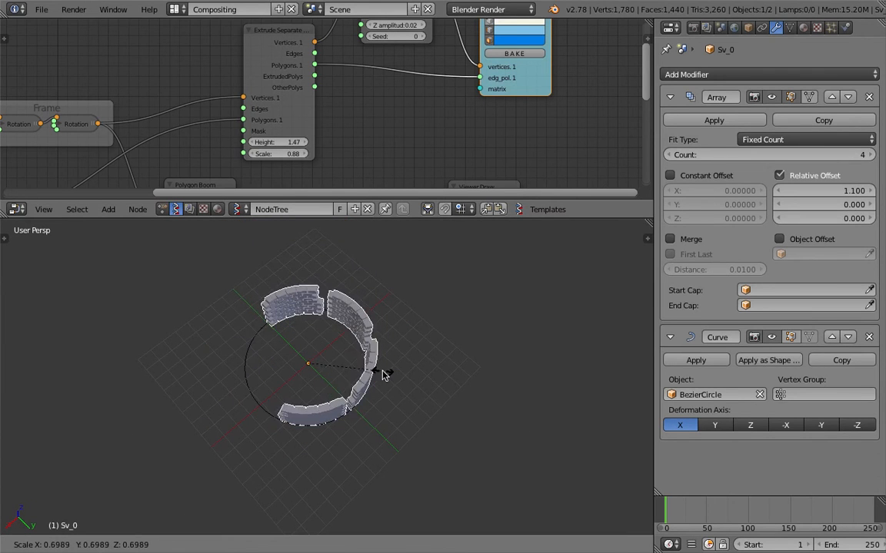
{"action": "left_click", "coordinate": [363, 379]}
{"action": "left_click_drag", "start_coordinate": [765, 155], "coordinate": [780, 155]}
{"action": "scroll", "coordinate": [346, 366], "scroll_direction": "up", "scroll_amount": 3}
{"action": "middle_click_drag", "start_coordinate": [346, 366], "coordinate": [332, 414]}
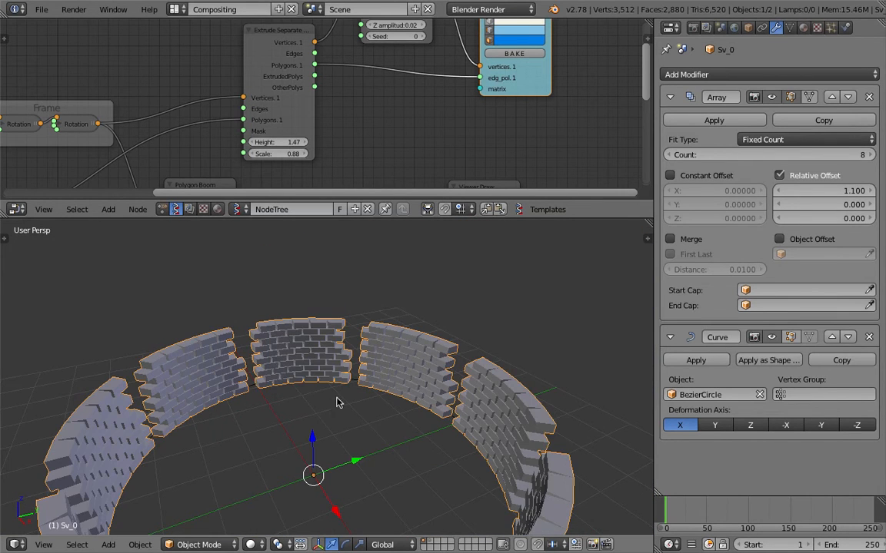
- Switch the direction of the BezierCircle curve in Edit Mode and return to Object Mode
{"action": "right_click", "coordinate": [354, 382]}
{"action": "middle_click_drag", "start_coordinate": [356, 383], "coordinate": [291, 359]}
{"action": "key", "text": "ctrl+Tab"}
{"action": "left_click", "coordinate": [357, 362]}
{"action": "key", "text": "space"}
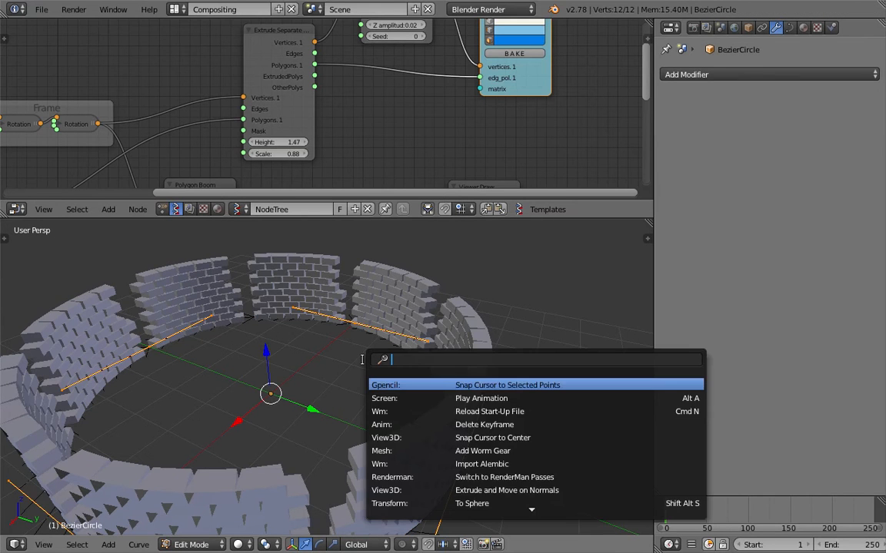
{"action": "type", "text": "direc"}
{"action": "key", "text": "Return"}
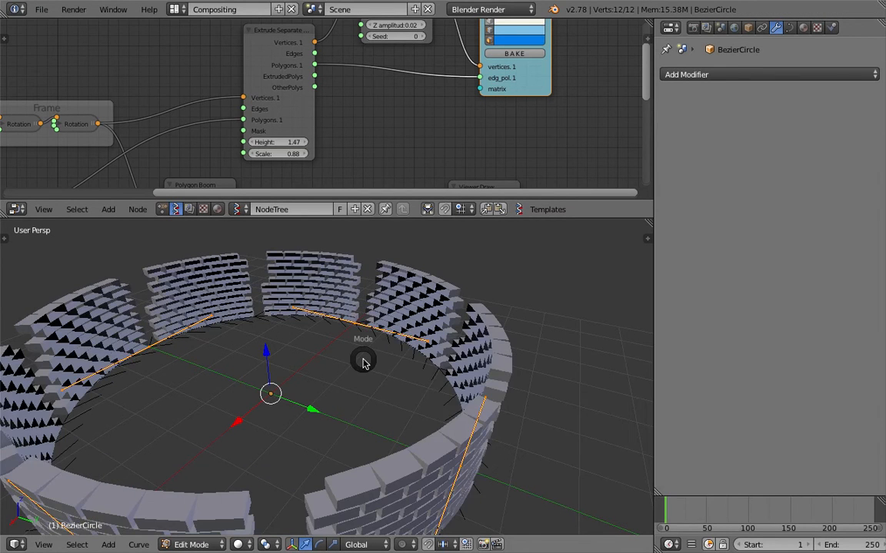
{"action": "left_click", "coordinate": [299, 367]}
{"action": "middle_click_drag", "start_coordinate": [298, 367], "coordinate": [363, 361]}
- Rescale the BezierCircle twice to examine how the brick wall segments follow it
{"action": "key", "text": "s"}
{"action": "left_click", "coordinate": [480, 369]}
{"action": "key", "text": "s"}
{"action": "left_click", "coordinate": [378, 411]}
{"action": "scroll", "coordinate": [313, 346], "scroll_direction": "up", "scroll_amount": 4}
{"action": "middle_click_drag", "start_coordinate": [313, 348], "coordinate": [169, 292]}
{"action": "scroll", "coordinate": [400, 385], "scroll_direction": "down", "scroll_amount": 4}
- Delete the BezierCircle and save the scene with Save As
{"action": "key", "text": "Delete"}
{"action": "left_click", "coordinate": [41, 10]}
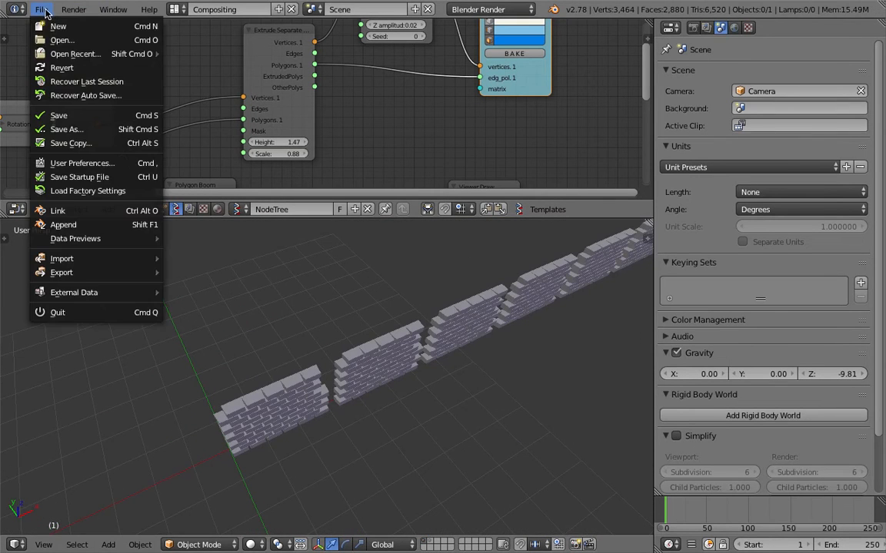
{"action": "left_click", "coordinate": [78, 119]}
{"action": "left_click", "coordinate": [44, 10]}
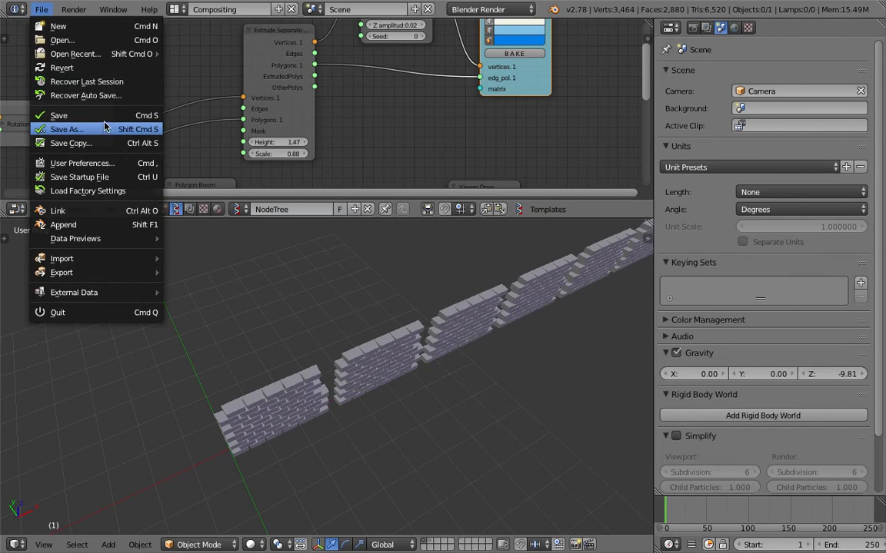
{"action": "left_click", "coordinate": [104, 130]}
{"action": "left_click", "coordinate": [838, 41]}
- Examine the empty area of the node tree and the straight row of brick wall segments
{"action": "scroll", "coordinate": [339, 167], "scroll_direction": "down", "scroll_amount": 2}
{"action": "scroll", "coordinate": [339, 168], "scroll_direction": "down", "scroll_amount": 1}
{"action": "middle_click_drag", "start_coordinate": [278, 174], "coordinate": [382, 44]}
{"action": "scroll", "coordinate": [316, 133], "scroll_direction": "down", "scroll_amount": 1}
{"action": "middle_click_drag", "start_coordinate": [316, 132], "coordinate": [368, 16]}
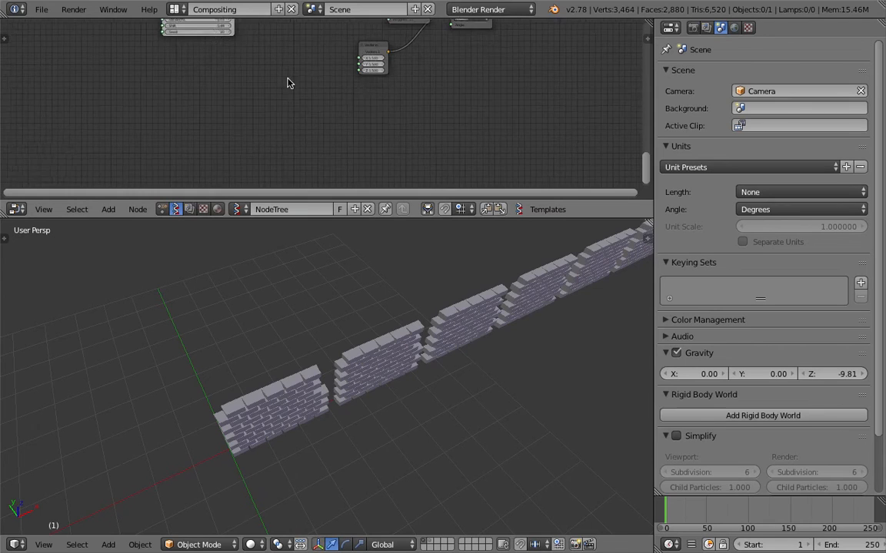
{"action": "scroll", "coordinate": [243, 130], "scroll_direction": "up", "scroll_amount": 2}
{"action": "middle_click_drag", "start_coordinate": [285, 345], "coordinate": [320, 397]}
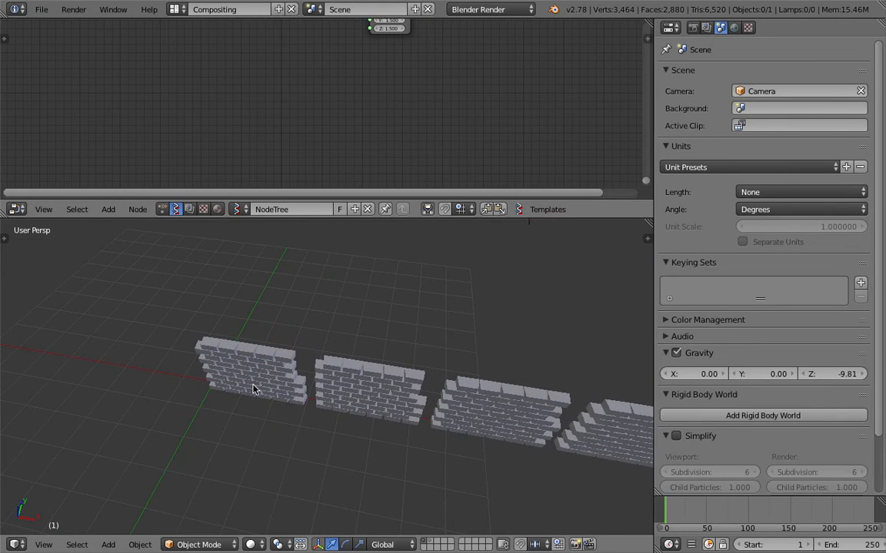
{"action": "middle_click_drag", "start_coordinate": [260, 379], "coordinate": [326, 361]}
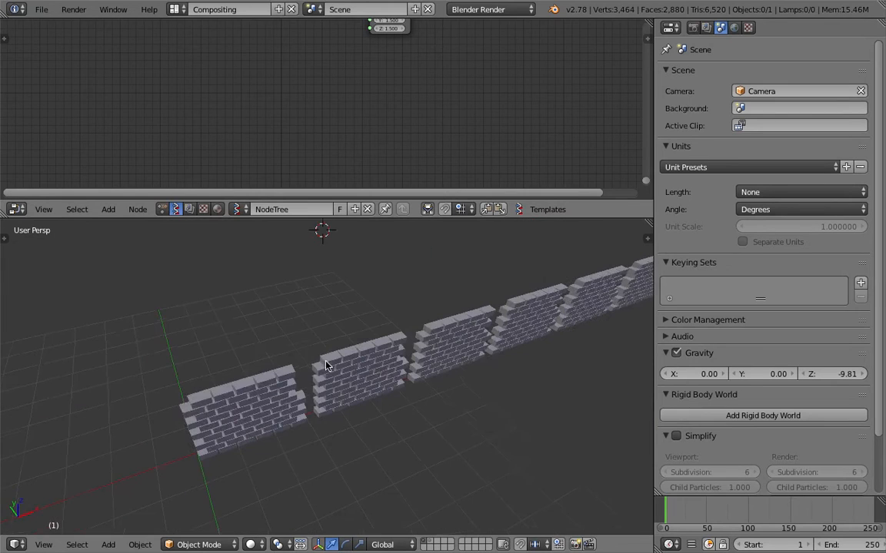
{"action": "key", "text": "shift+a"}
{"action": "left_click", "coordinate": [164, 100]}
{"action": "key", "text": "Escape"}
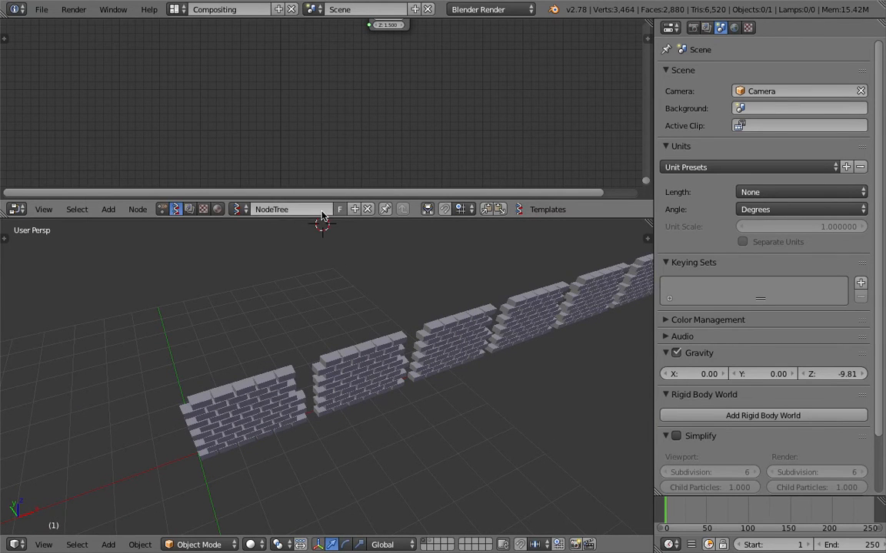
- Create a new Sverchok node tree and add a Line node to it
{"action": "left_click", "coordinate": [354, 209]}
{"action": "key", "text": "shift+a"}
{"action": "left_click", "coordinate": [232, 110]}
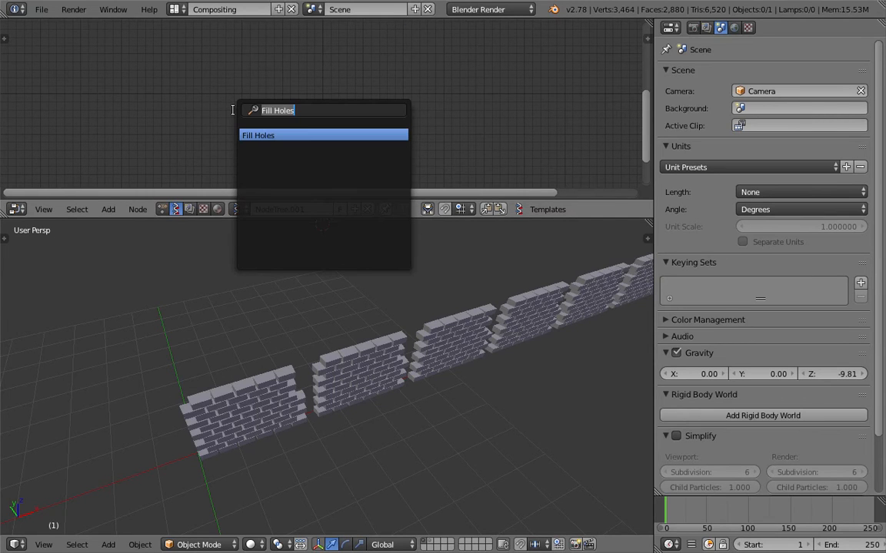
{"action": "type", "text": "line"}
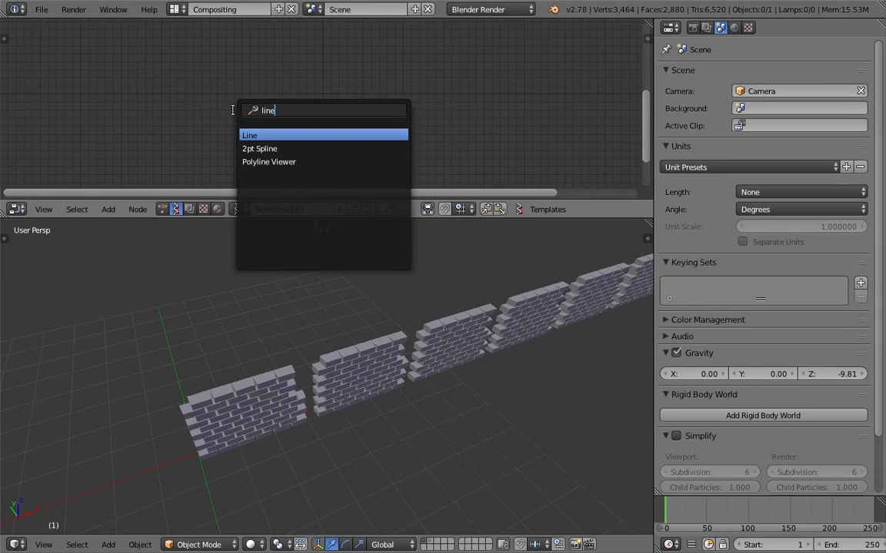
{"action": "key", "text": "Return"}
{"action": "left_click", "coordinate": [233, 113]}
- Add a Viewer Draw node beside the Line node
{"action": "key", "text": "shift+a"}
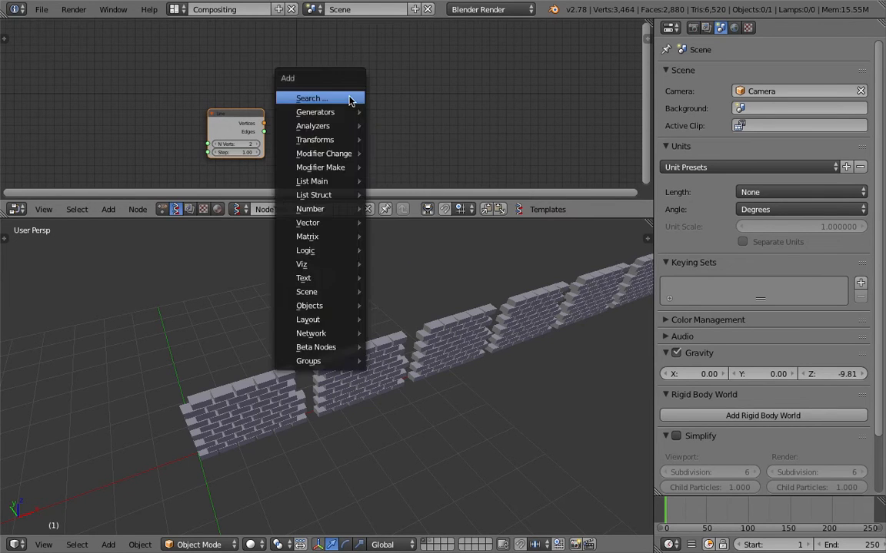
{"action": "left_click", "coordinate": [350, 97]}
{"action": "type", "text": "view"}
{"action": "key", "text": "Return"}
{"action": "left_click", "coordinate": [350, 96]}
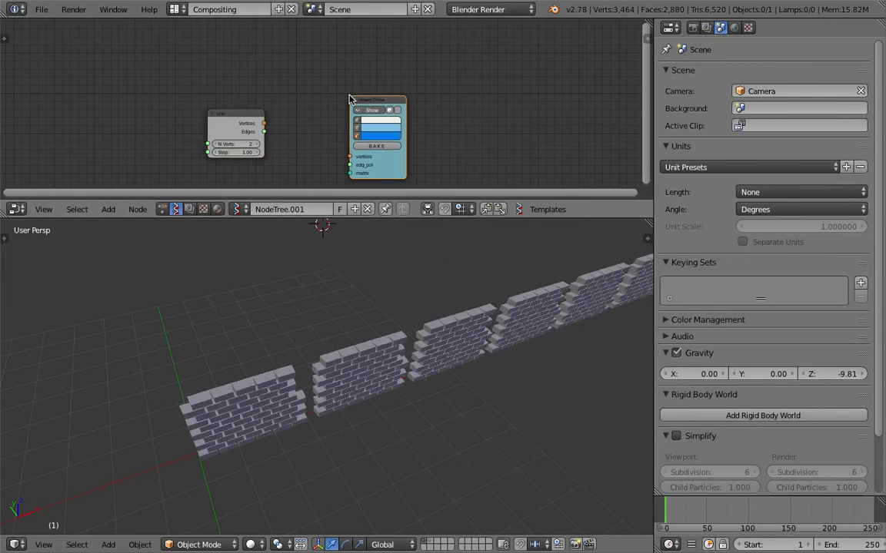
{"action": "key", "text": "Home"}
- Add a Curve Viewer node and connect the Line node's vertices and edges to it
{"action": "key", "text": "shift+a"}
{"action": "left_click", "coordinate": [312, 93]}
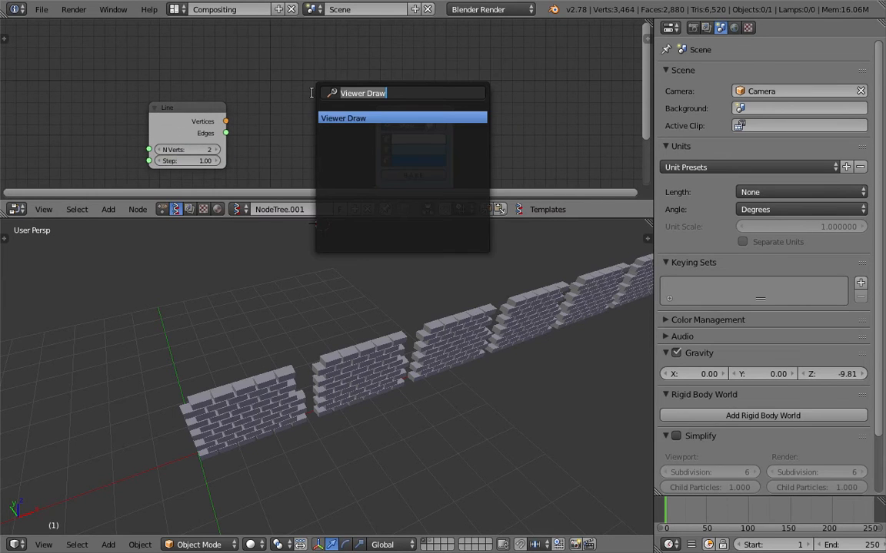
{"action": "key", "text": "Down"}
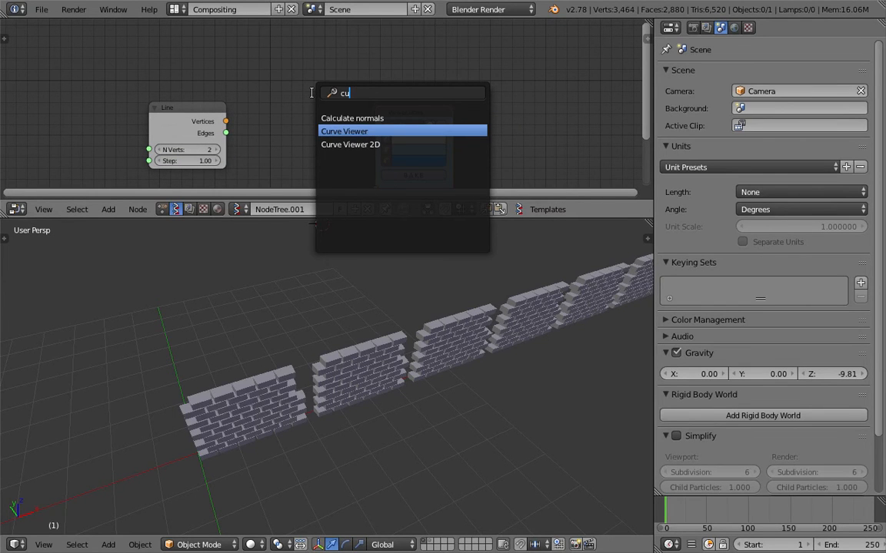
{"action": "key", "text": "Down"}
{"action": "key", "text": "Up"}
{"action": "key", "text": "Return"}
{"action": "left_click", "coordinate": [282, 75]}
{"action": "middle_click_drag", "start_coordinate": [271, 120], "coordinate": [243, 76]}
{"action": "scroll", "coordinate": [242, 76], "scroll_direction": "up", "scroll_amount": 1}
{"action": "left_click_drag", "start_coordinate": [196, 76], "coordinate": [255, 163]}
- Select the generated curve in the viewport and set the Curve Viewer's depth radius to 0.02
{"action": "right_click", "coordinate": [249, 471]}
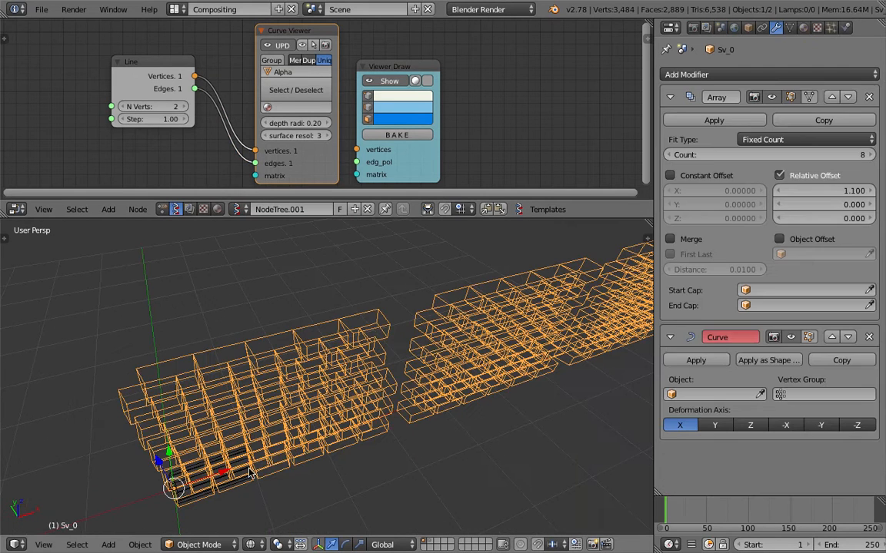
{"action": "right_click", "coordinate": [232, 472]}
{"action": "middle_click_drag", "start_coordinate": [235, 473], "coordinate": [300, 436], "text": "shift"}
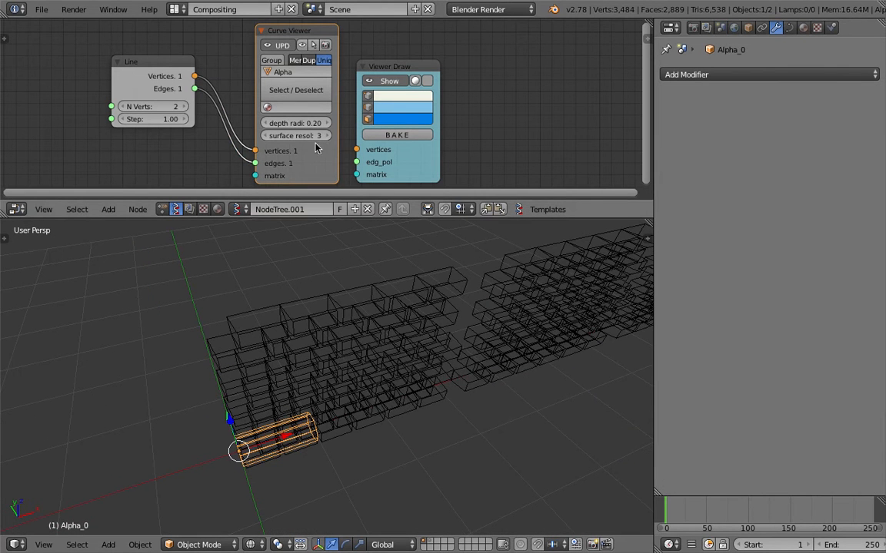
{"action": "middle_click_drag", "start_coordinate": [315, 137], "coordinate": [314, 131]}
{"action": "left_click", "coordinate": [306, 117]}
{"action": "type", "text": "0.02"}
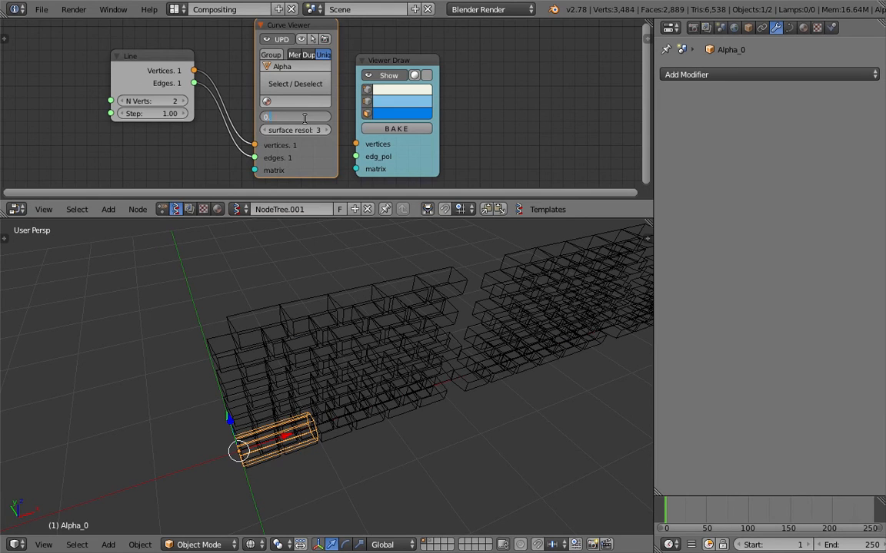
{"action": "key", "text": "Return"}
- Raise the Line node's number of vertices to 11
{"action": "middle_click_drag", "start_coordinate": [191, 103], "coordinate": [192, 83]}
{"action": "left_click", "coordinate": [192, 81]}
{"action": "left_click_drag", "start_coordinate": [171, 80], "coordinate": [190, 81]}
{"action": "scroll", "coordinate": [419, 313], "scroll_direction": "down", "scroll_amount": 4}
{"action": "middle_click_drag", "start_coordinate": [419, 313], "coordinate": [431, 332]}
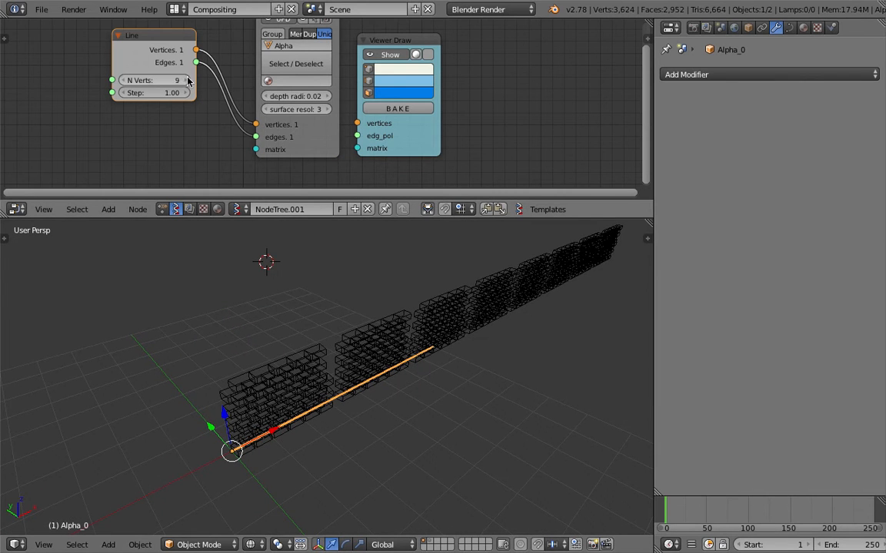
{"action": "middle_click_drag", "start_coordinate": [443, 419], "coordinate": [306, 299]}
- Insert a Randomize Input Vectors node between Line and Curve Viewer, with X, Y and Z amplitudes of 0.72
{"action": "left_click_drag", "start_coordinate": [142, 40], "coordinate": [44, 75]}
{"action": "key", "text": "shift+a"}
{"action": "left_click", "coordinate": [153, 74]}
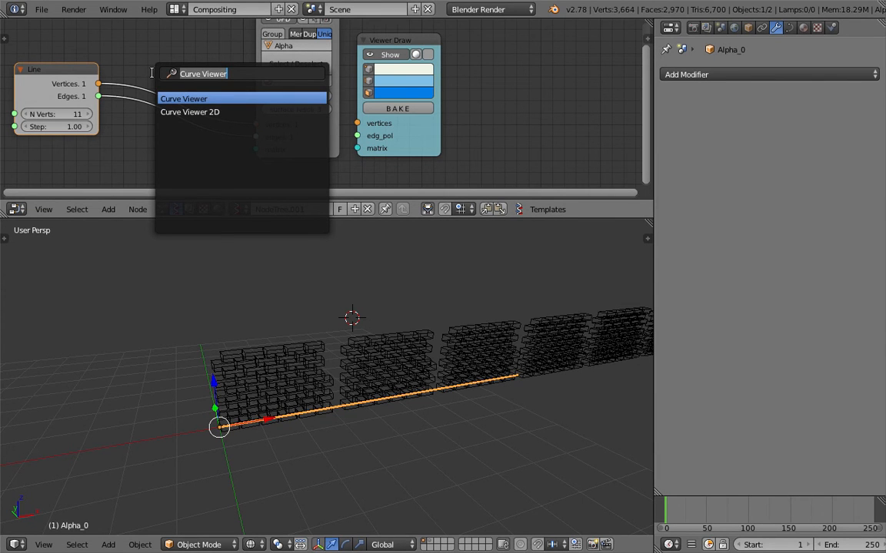
{"action": "type", "text": "ran"}
{"action": "key", "text": "Down"}
{"action": "key", "text": "Return"}
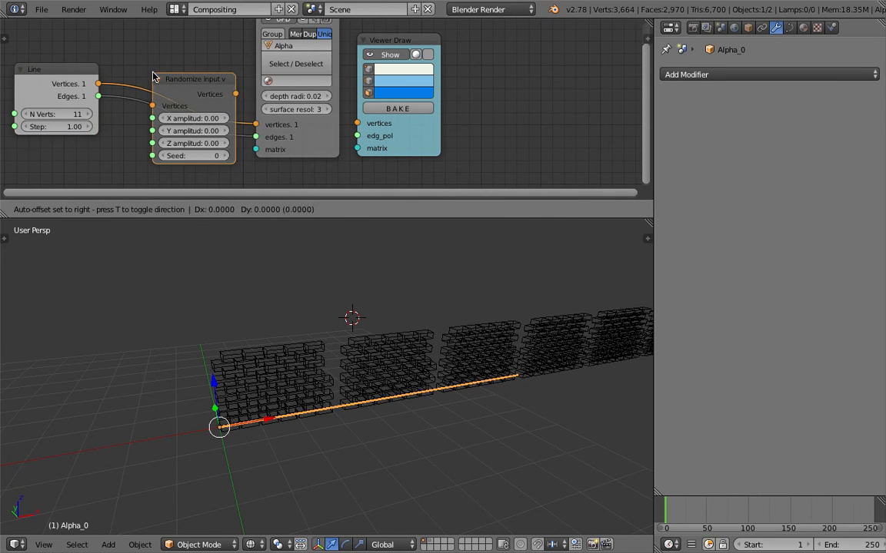
{"action": "left_click", "coordinate": [148, 44]}
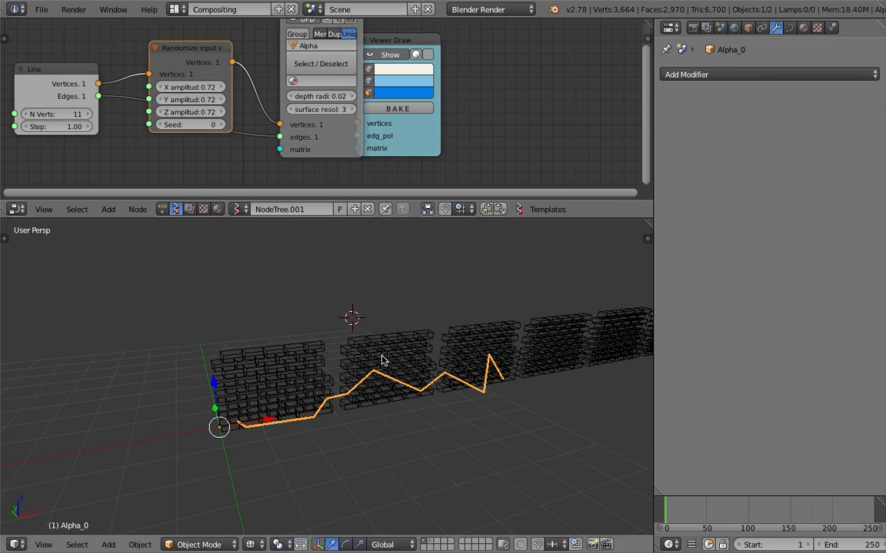
- Set the Z amplitude of the randomize node to 0 so the curve stays flat
{"action": "middle_click_drag", "start_coordinate": [298, 365], "coordinate": [338, 362]}
{"action": "type", "text": "0"}
{"action": "key", "text": "Return"}
{"action": "middle_click_drag", "start_coordinate": [346, 507], "coordinate": [483, 470]}
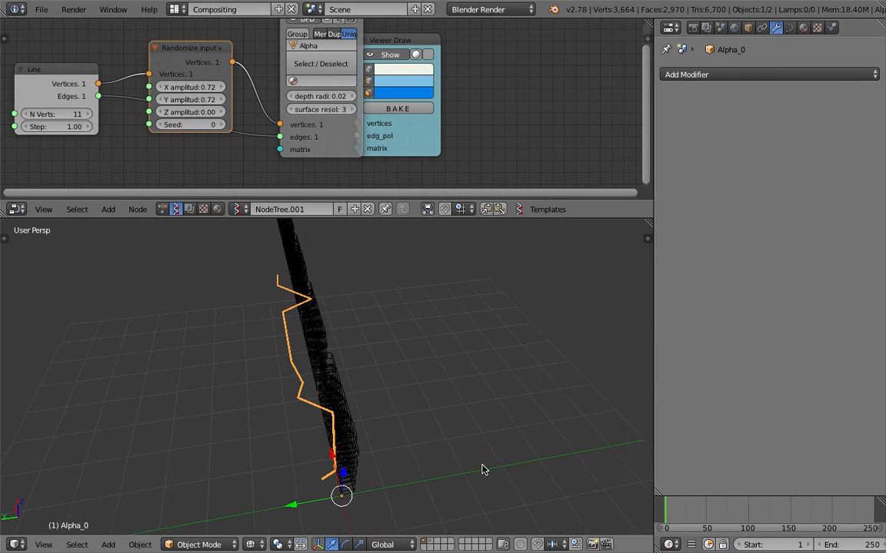
{"action": "middle_click_drag", "start_coordinate": [417, 336], "coordinate": [441, 335]}
- Select the brick wall and assign the Alpha_0 curve as its Curve modifier object
{"action": "right_click", "coordinate": [343, 371]}
{"action": "left_click", "coordinate": [715, 395]}
{"action": "left_click", "coordinate": [681, 416]}
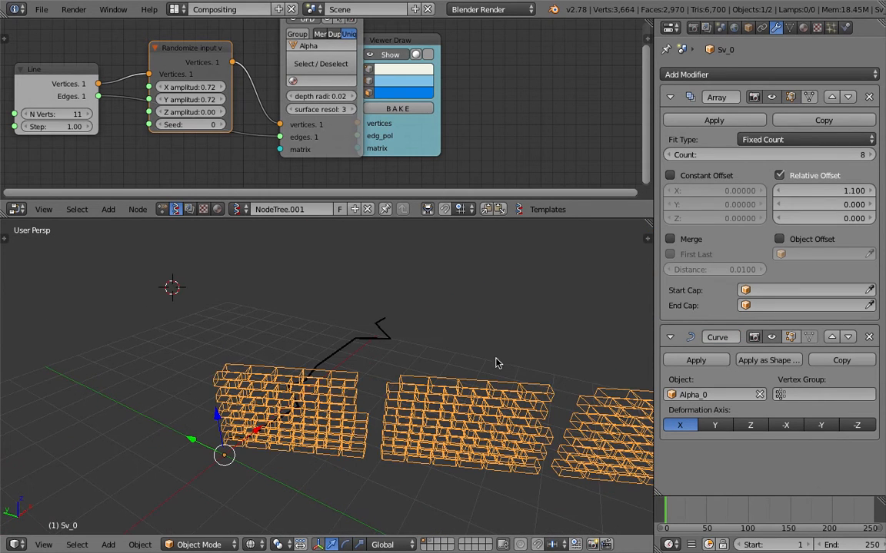
{"action": "middle_click_drag", "start_coordinate": [496, 363], "coordinate": [457, 366]}
{"action": "middle_click_drag", "start_coordinate": [306, 405], "coordinate": [318, 352]}
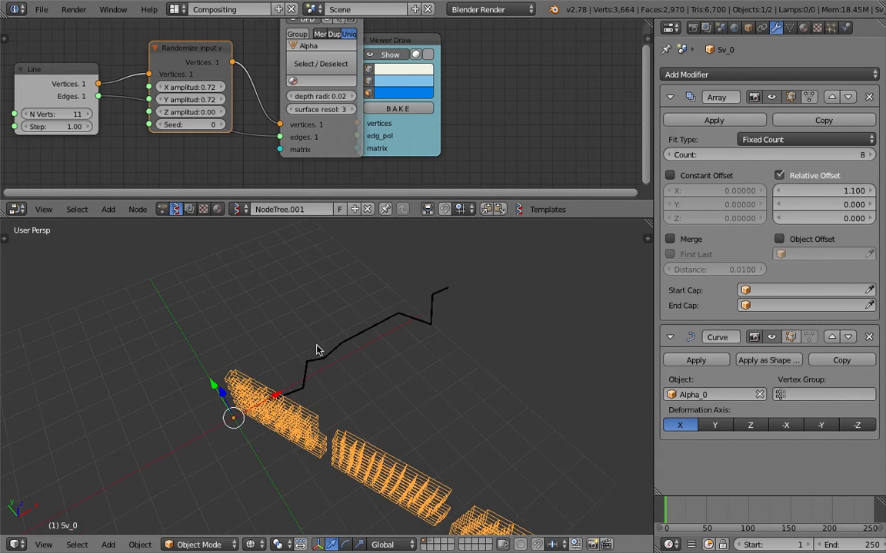
- Duplicate the Alpha_0 curve and offset the copy along the Y axis
{"action": "right_click", "coordinate": [326, 361]}
{"action": "scroll", "coordinate": [326, 362], "scroll_direction": "up", "scroll_amount": 6}
{"action": "scroll", "coordinate": [326, 363], "scroll_direction": "down", "scroll_amount": 5}
{"action": "key", "text": "shift+d"}
{"action": "key", "text": "y"}
{"action": "left_click", "coordinate": [323, 376]}
{"action": "middle_click_drag", "start_coordinate": [335, 382], "coordinate": [431, 416], "text": "shift"}
{"action": "scroll", "coordinate": [415, 411], "scroll_direction": "up", "scroll_amount": 3}
{"action": "middle_click_drag", "start_coordinate": [378, 407], "coordinate": [326, 361]}
- Move several control points of the duplicated curve in Edit Mode to test whether its segments are connected
{"action": "key", "text": "Tab"}
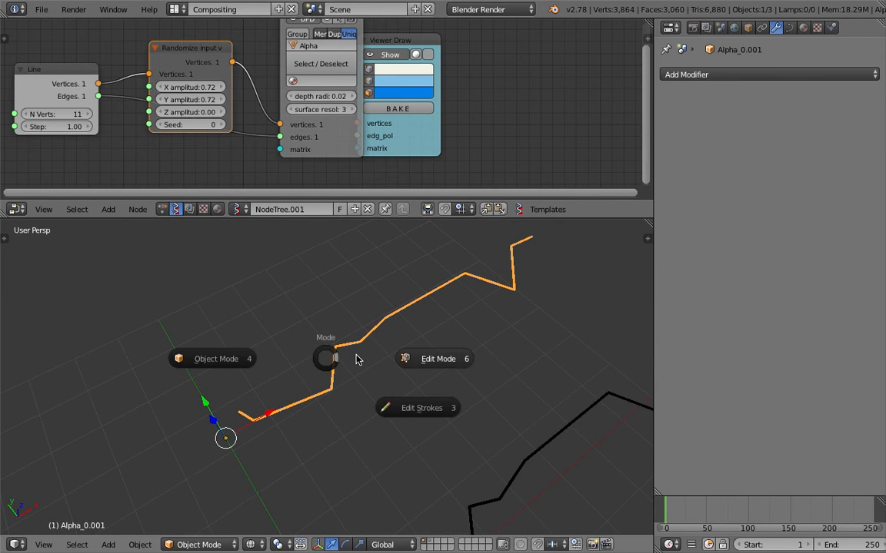
{"action": "left_click", "coordinate": [359, 340]}
{"action": "key", "text": "g"}
{"action": "left_click", "coordinate": [342, 301]}
{"action": "key", "text": "g"}
{"action": "left_click", "coordinate": [338, 354]}
{"action": "key", "text": "g"}
{"action": "left_click", "coordinate": [265, 327]}
- Enlarge the node editor and spread the Line, randomize and Viewer Draw nodes apart
{"action": "middle_click_drag", "start_coordinate": [198, 180], "coordinate": [257, 188]}
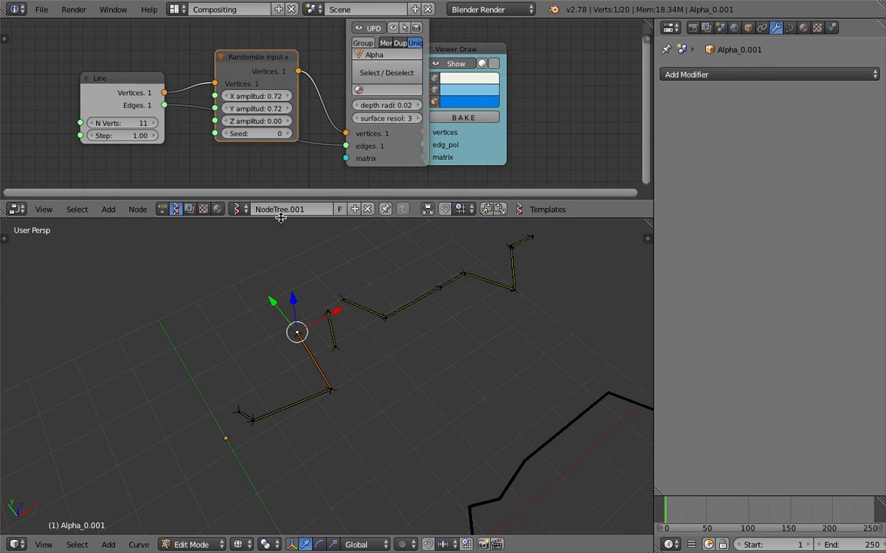
{"action": "left_click_drag", "start_coordinate": [281, 218], "coordinate": [281, 268]}
{"action": "left_click_drag", "start_coordinate": [136, 113], "coordinate": [29, 132]}
{"action": "left_click_drag", "start_coordinate": [240, 98], "coordinate": [130, 68]}
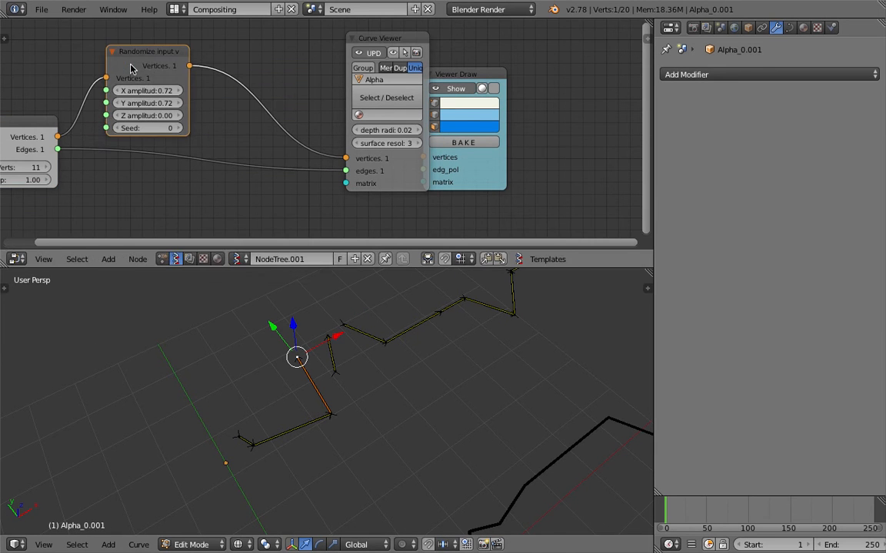
{"action": "left_click_drag", "start_coordinate": [478, 76], "coordinate": [561, 83]}
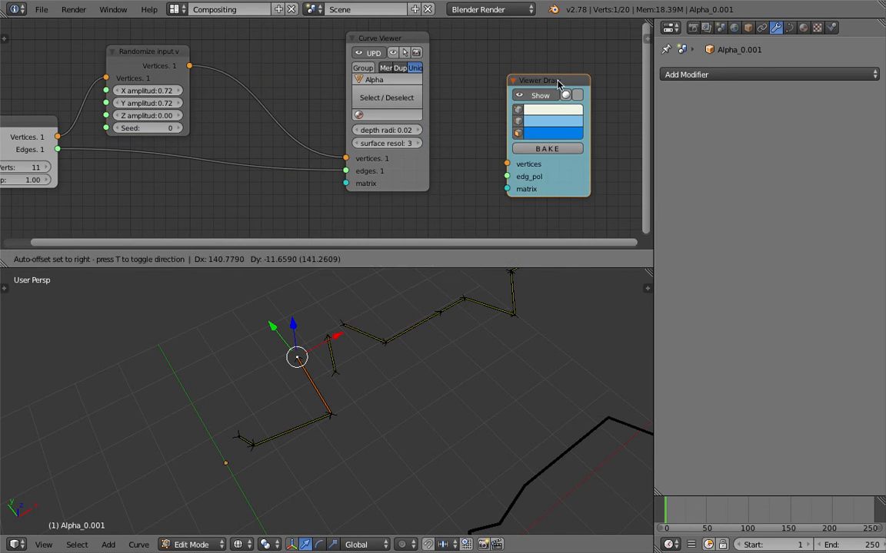
- Add a Remove Doubles node between the randomize node and the Curve Viewer
{"action": "middle_click_drag", "start_coordinate": [230, 63], "coordinate": [257, 83]}
{"action": "key", "text": "shift+a"}
{"action": "type", "text": "s"}
{"action": "type", "text": "remov"}
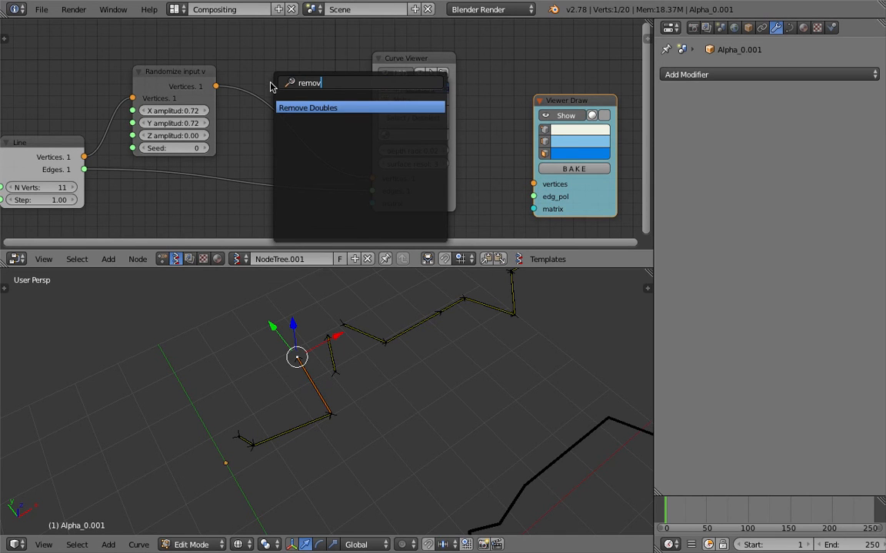
{"action": "key", "text": "Return"}
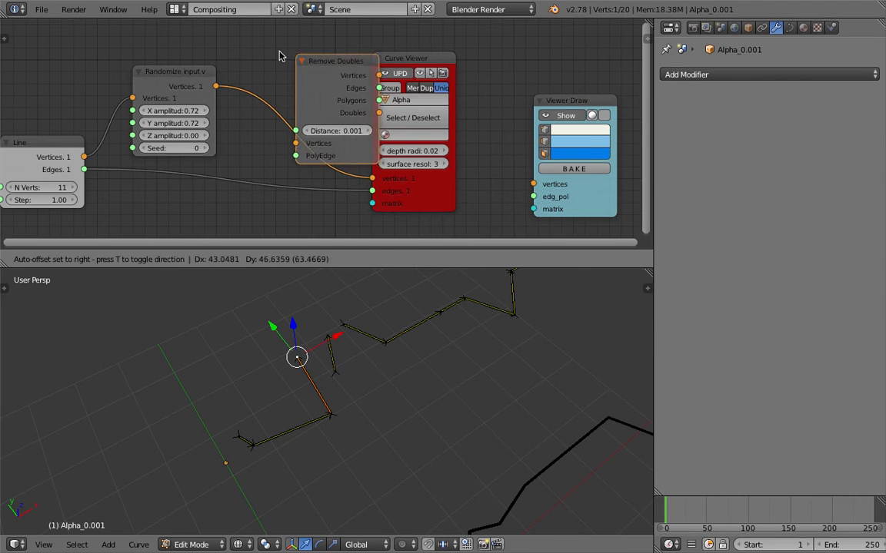
{"action": "left_click", "coordinate": [278, 59]}
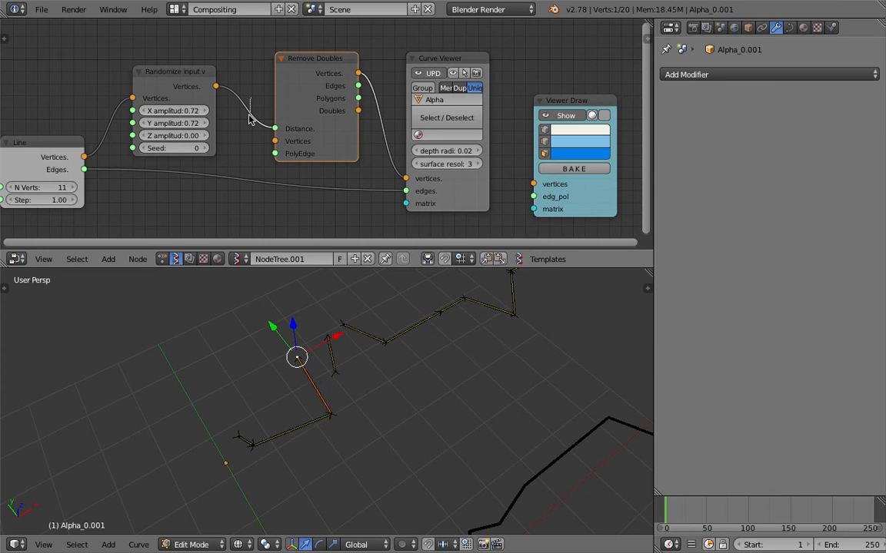
- Rewire Remove Doubles to take the randomized vertices and Line edges, and feed its edges to the Curve Viewer
{"action": "right_click_drag", "start_coordinate": [248, 119], "coordinate": [234, 119], "text": "ctrl"}
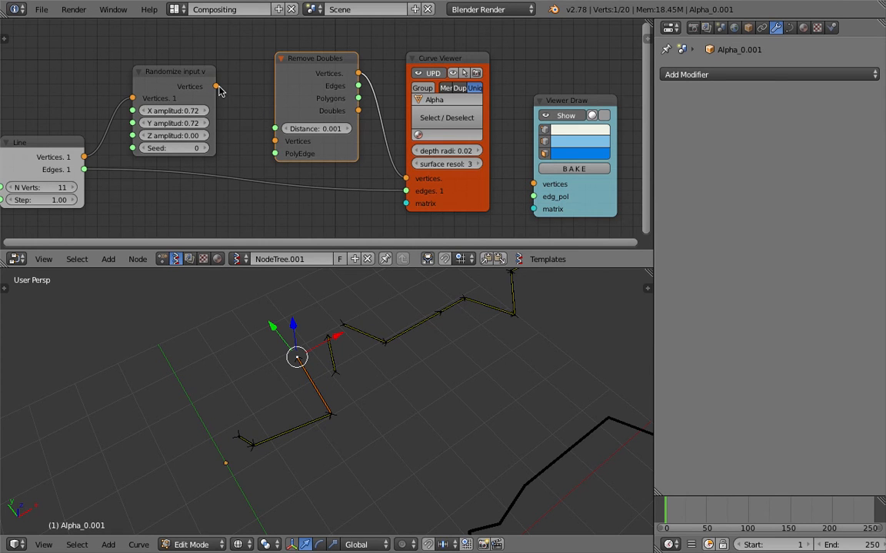
{"action": "left_click_drag", "start_coordinate": [218, 88], "coordinate": [272, 142]}
{"action": "left_click_drag", "start_coordinate": [121, 172], "coordinate": [275, 154]}
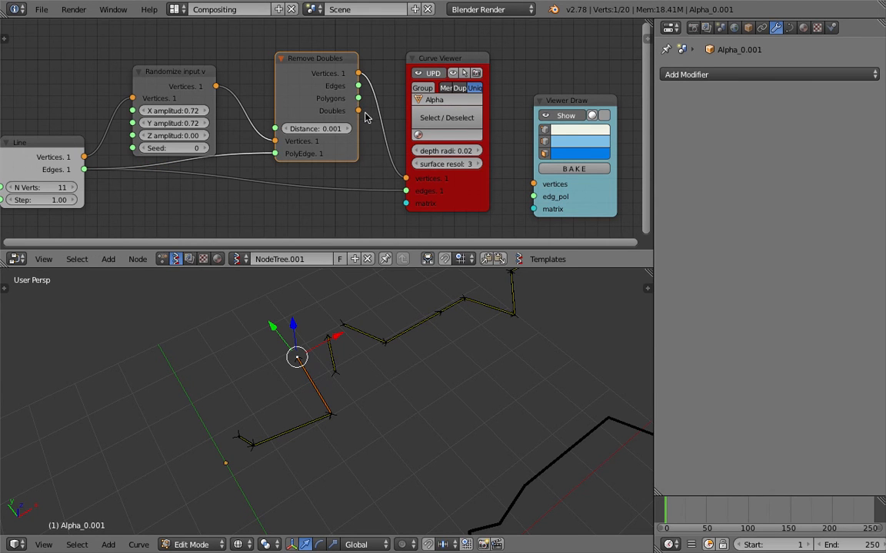
{"action": "left_click_drag", "start_coordinate": [358, 86], "coordinate": [406, 191]}
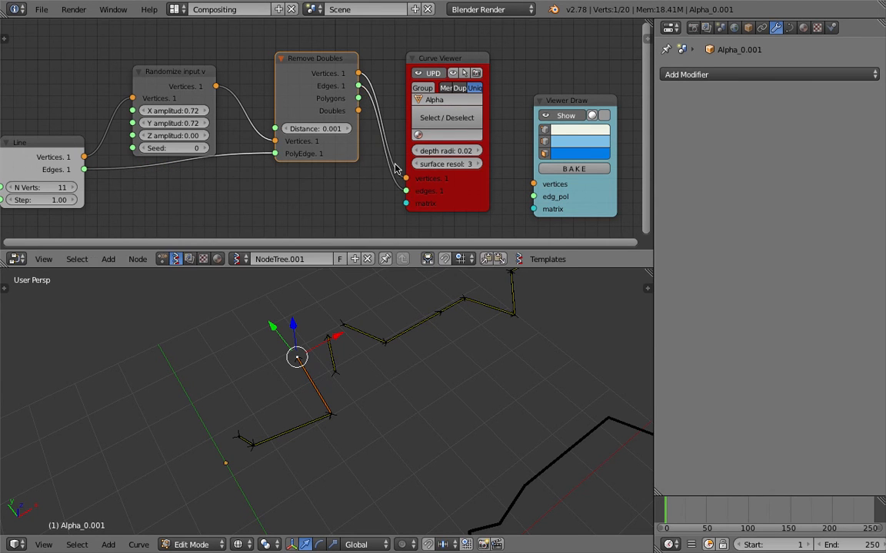
- Return the edited curve copy to Object Mode
{"action": "middle_click_drag", "start_coordinate": [401, 381], "coordinate": [381, 402]}
{"action": "key", "text": "Tab"}
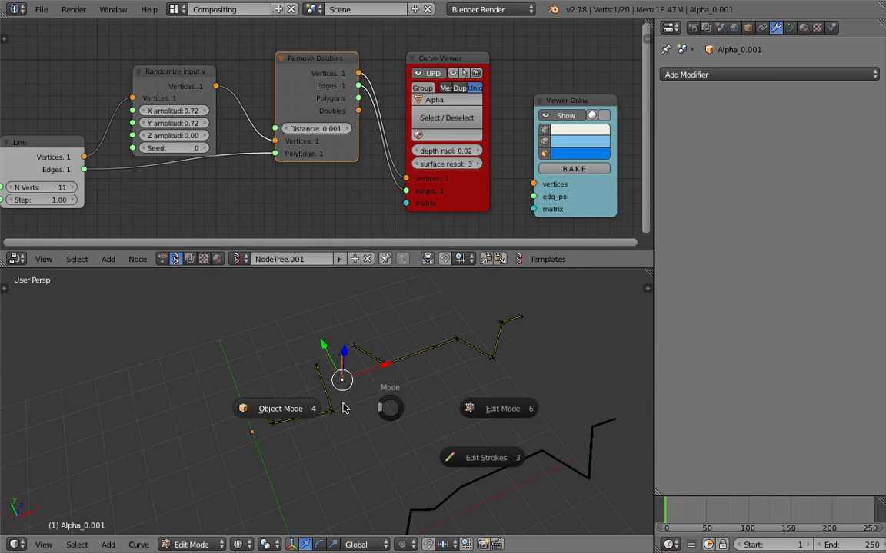
{"action": "left_click", "coordinate": [357, 409]}
- Duplicate Alpha_0 again along the Y axis and move one of the copy's control points in Edit Mode
{"action": "right_click", "coordinate": [464, 485]}
{"action": "key", "text": "shift+d"}
{"action": "key", "text": "y"}
{"action": "left_click", "coordinate": [418, 425]}
{"action": "key", "text": "Tab"}
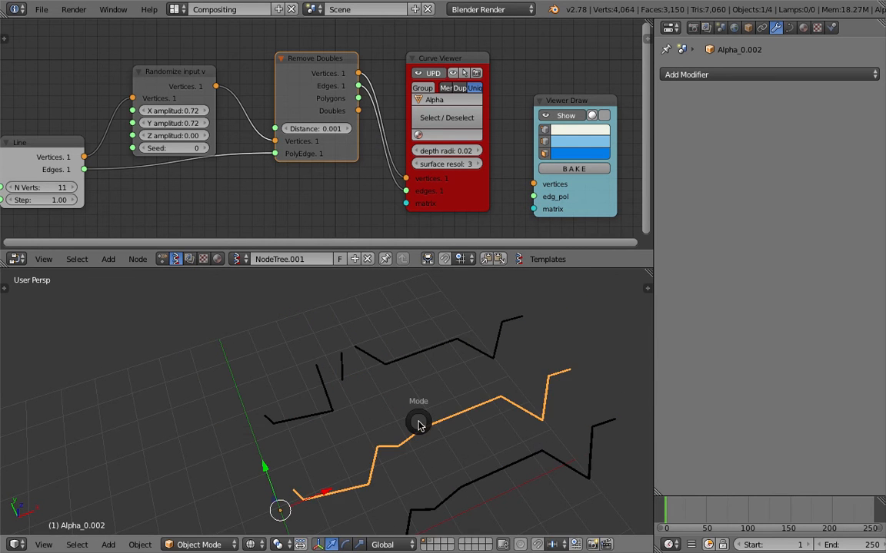
{"action": "left_click", "coordinate": [494, 421]}
{"action": "key", "text": "g"}
{"action": "left_click", "coordinate": [437, 415]}
- Return to Object Mode and delete the second curve copy
{"action": "key", "text": "Tab"}
{"action": "left_click", "coordinate": [390, 417]}
{"action": "key", "text": "x"}
{"action": "left_click", "coordinate": [389, 378]}
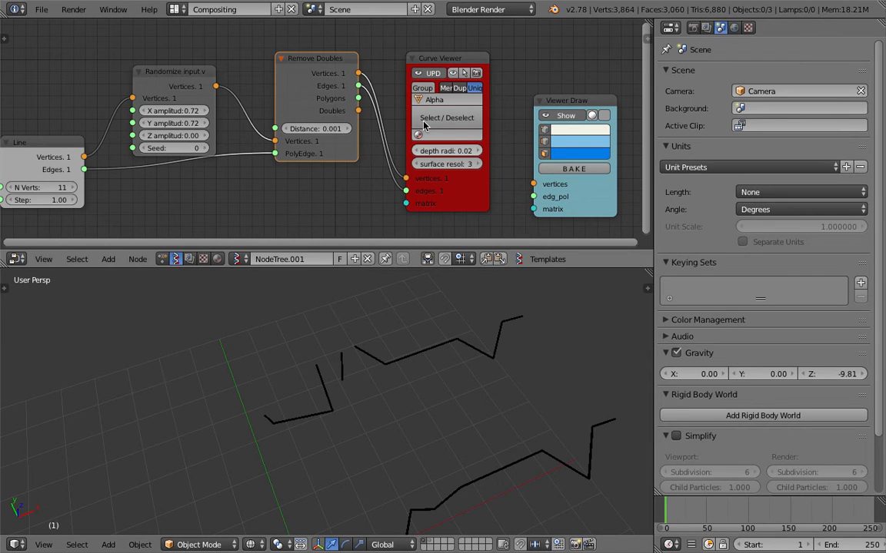
- Replace the Curve Viewer node with a Curve Viewer 2D node
{"action": "right_click", "coordinate": [442, 57]}
{"action": "key", "text": "x"}
{"action": "key", "text": "space"}
{"action": "type", "text": "cur"}
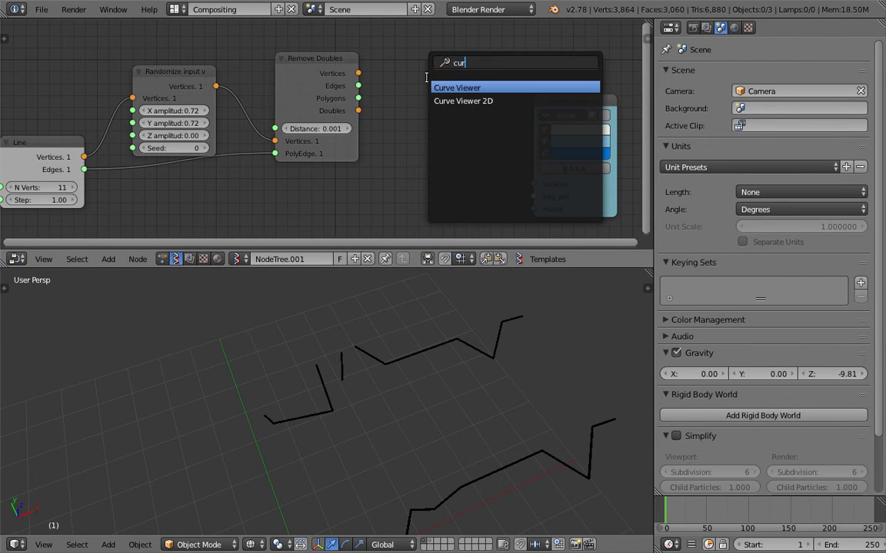
{"action": "key", "text": "Down"}
{"action": "key", "text": "Return"}
{"action": "left_click", "coordinate": [354, 58]}
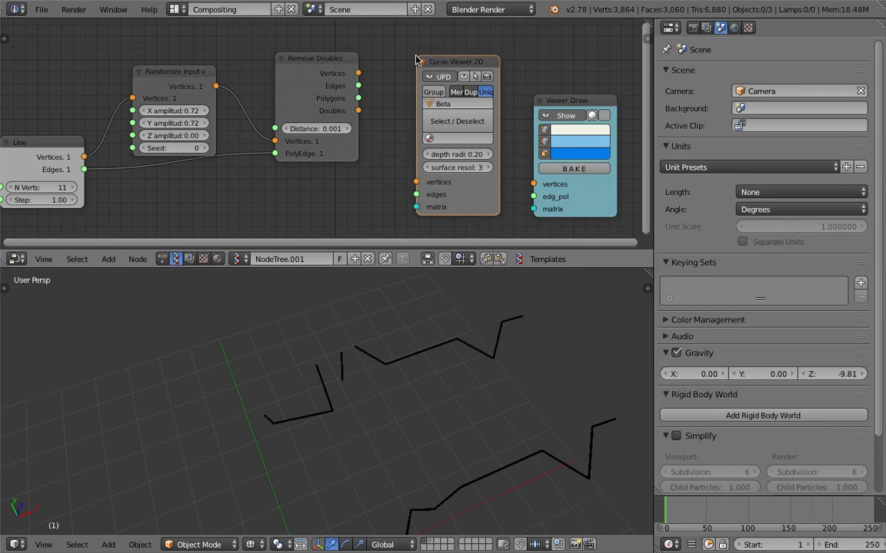
- Delete the Remove Doubles node and feed the randomized vertices and the Line's edges directly to Curve Viewer 2D
{"action": "right_click", "coordinate": [325, 63]}
{"action": "key", "text": "x"}
{"action": "left_click_drag", "start_coordinate": [216, 86], "coordinate": [416, 182]}
{"action": "left_click_drag", "start_coordinate": [84, 169], "coordinate": [415, 194]}
- Duplicate the Curve Viewer 2D tube object and place the copy beside the original
{"action": "right_click", "coordinate": [455, 455]}
{"action": "middle_click_drag", "start_coordinate": [455, 455], "coordinate": [453, 401]}
{"action": "key", "text": "shift+d"}
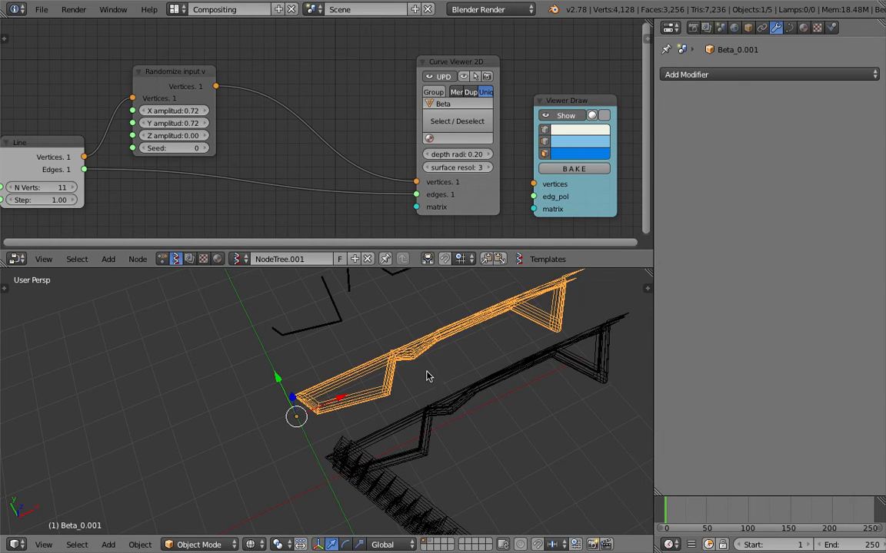
{"action": "left_click", "coordinate": [425, 372]}
- Move two points of the tube copy in Edit Mode
{"action": "key", "text": "Tab"}
{"action": "left_click", "coordinate": [434, 361]}
{"action": "key", "text": "g"}
{"action": "left_click", "coordinate": [405, 304]}
{"action": "right_click", "coordinate": [407, 349]}
{"action": "key", "text": "g"}
{"action": "left_click", "coordinate": [361, 316]}
- Return to Object Mode and delete the edited tube copy
{"action": "key", "text": "Tab"}
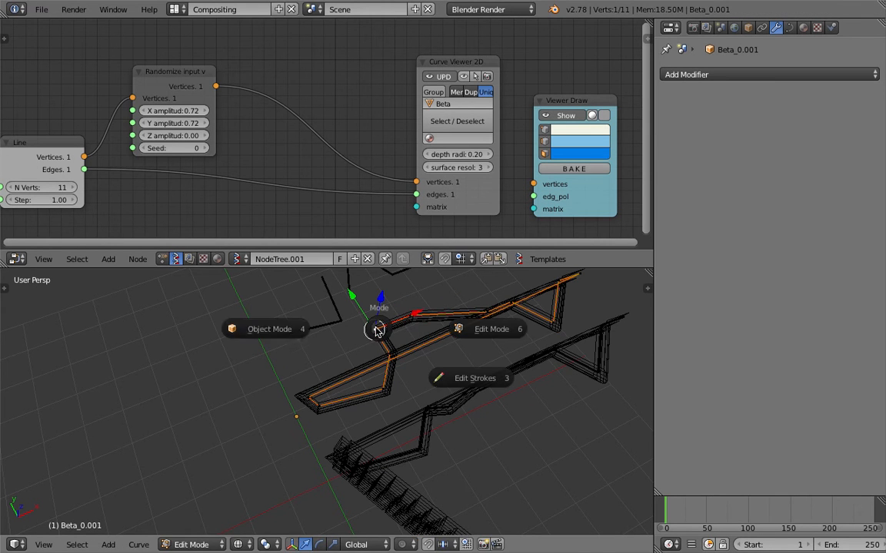
{"action": "left_click", "coordinate": [302, 330]}
{"action": "key", "text": "x"}
{"action": "left_click", "coordinate": [431, 333]}
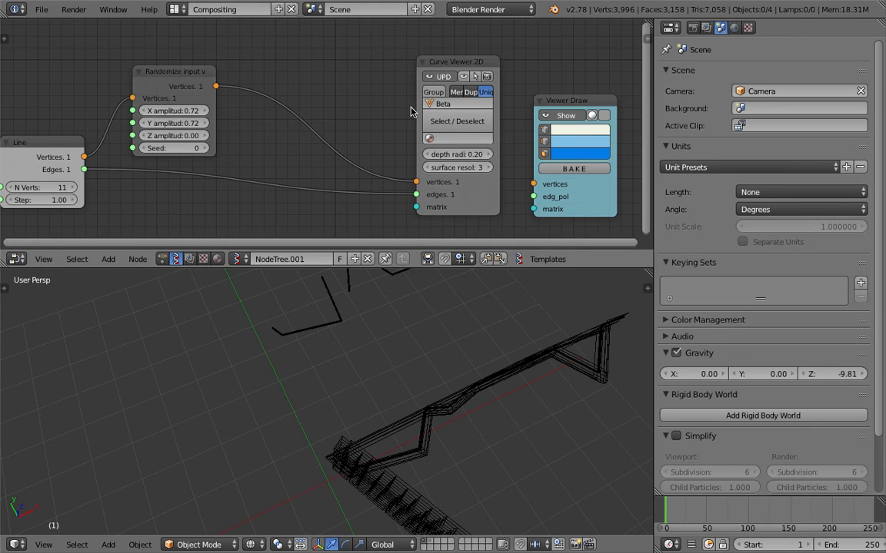
- Widen the Curve Viewer 2D node, move it down, and add a Curve Viewer node above it
{"action": "left_click_drag", "start_coordinate": [416, 105], "coordinate": [333, 102]}
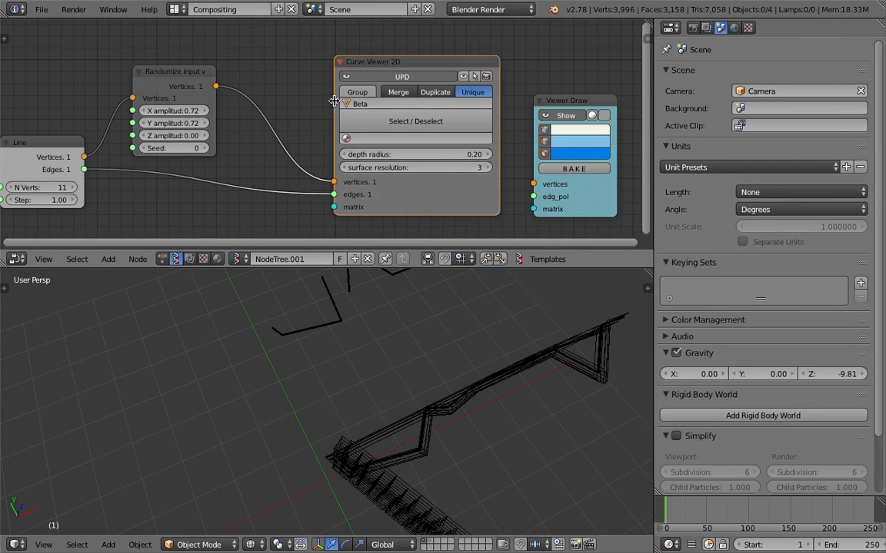
{"action": "left_click_drag", "start_coordinate": [391, 67], "coordinate": [389, 58]}
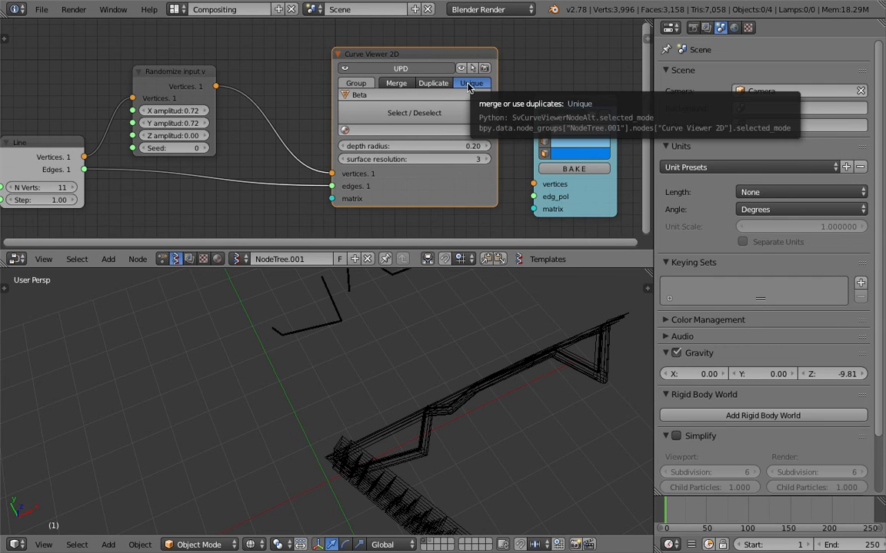
{"action": "key", "text": "shift+a"}
{"action": "left_click", "coordinate": [379, 111]}
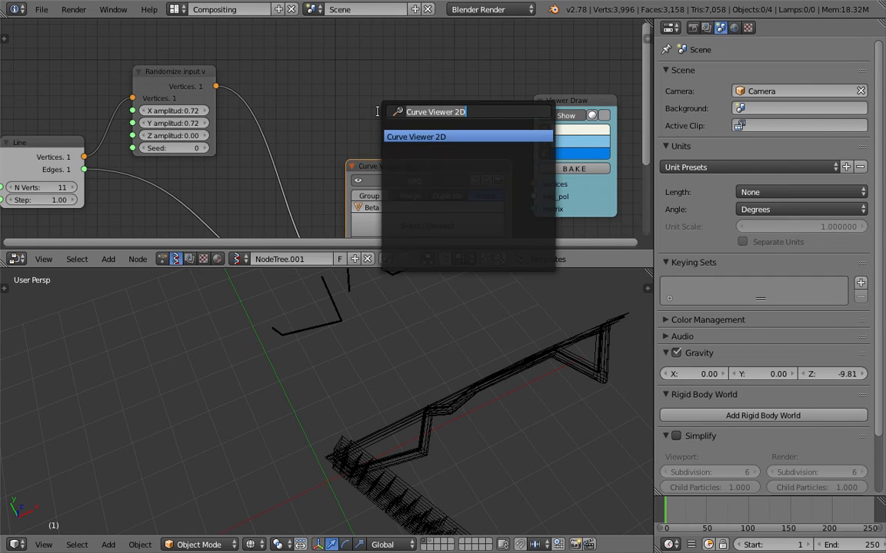
{"action": "type", "text": "curve"}
{"action": "key", "text": "Return"}
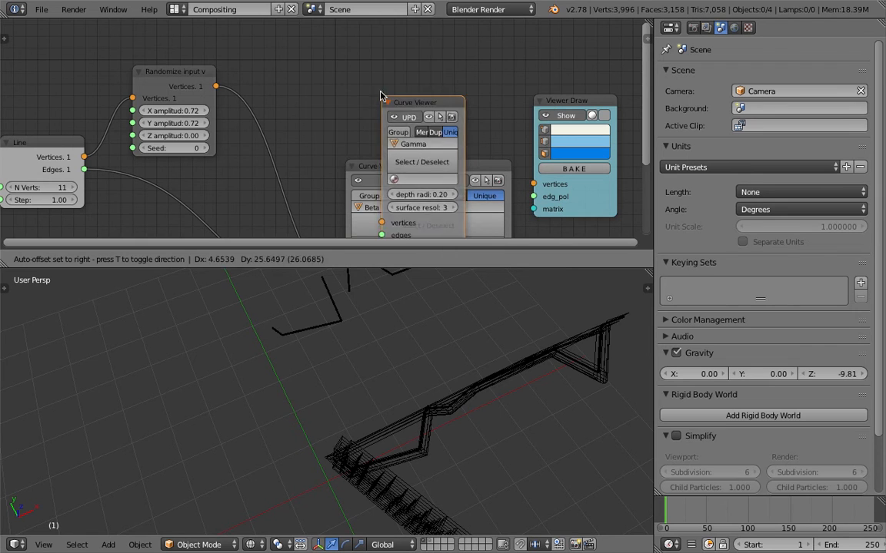
{"action": "left_click", "coordinate": [319, 224]}
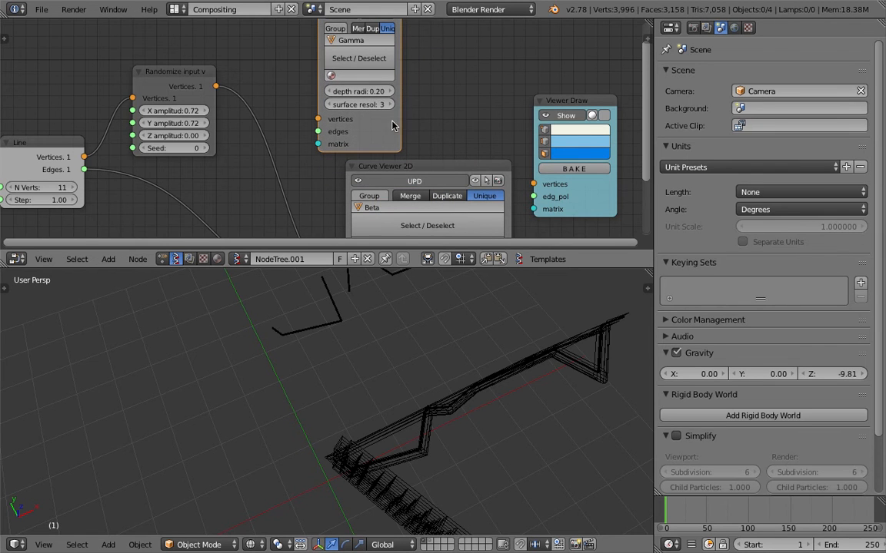
- Set the widened Curve Viewer to Merge and feed it the randomized vertices and the Line's edges
{"action": "left_click_drag", "start_coordinate": [399, 122], "coordinate": [461, 106]}
{"action": "middle_click_drag", "start_coordinate": [373, 75], "coordinate": [366, 113]}
{"action": "scroll", "coordinate": [353, 136], "scroll_direction": "down", "scroll_amount": 1}
{"action": "left_click_drag", "start_coordinate": [245, 113], "coordinate": [336, 145]}
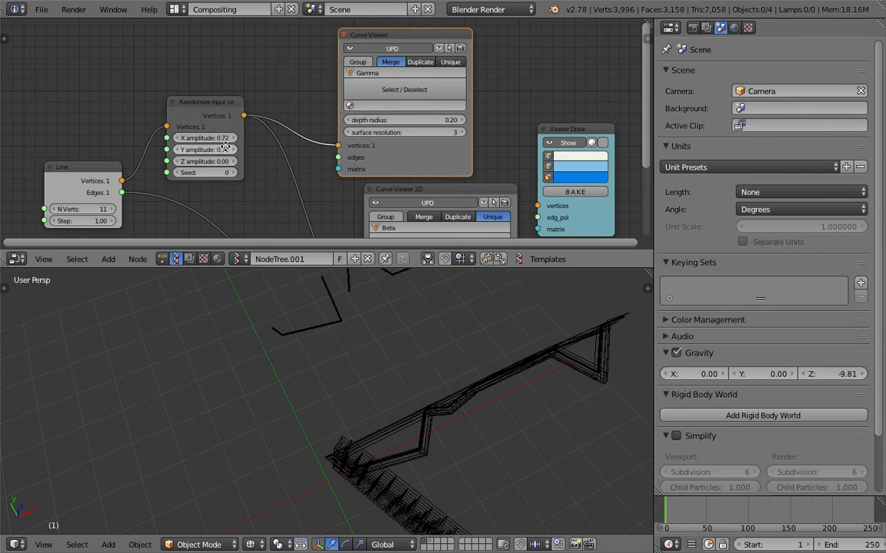
{"action": "middle_click_drag", "start_coordinate": [187, 123], "coordinate": [192, 104]}
{"action": "left_click_drag", "start_coordinate": [125, 174], "coordinate": [341, 138]}
- Delete the Curve Viewer 2D node and the thick tube objects around the thin curve in the viewport
{"action": "scroll", "coordinate": [390, 151], "scroll_direction": "down", "scroll_amount": 1}
{"action": "right_click", "coordinate": [383, 141]}
{"action": "key", "text": "x"}
{"action": "right_click", "coordinate": [450, 407]}
{"action": "key", "text": "x"}
{"action": "left_click", "coordinate": [445, 402]}
{"action": "right_click", "coordinate": [445, 404]}
{"action": "key", "text": "x"}
{"action": "left_click", "coordinate": [445, 407]}
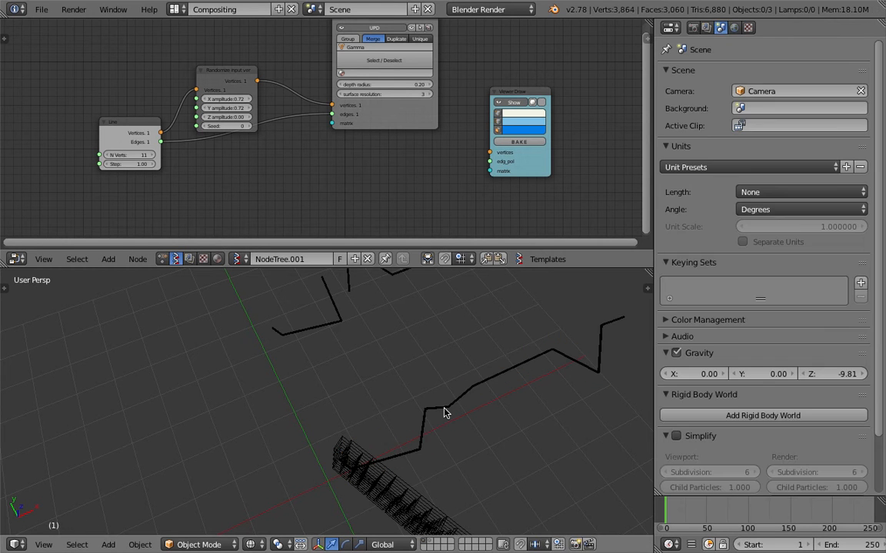
- Delete the earlier edited curve copy from the scene
{"action": "right_click", "coordinate": [444, 409]}
{"action": "right_click", "coordinate": [339, 315]}
{"action": "key", "text": "x"}
{"action": "left_click", "coordinate": [339, 313]}
- Duplicate the Alpha_0 curve along the Y axis
{"action": "right_click", "coordinate": [448, 398]}
{"action": "key", "text": "shift+d"}
{"action": "key", "text": "y"}
{"action": "left_click", "coordinate": [392, 326]}
- Move one control point of the new Alpha_0 copy in Edit Mode and return to Object Mode
{"action": "key", "text": "Tab"}
{"action": "left_click", "coordinate": [473, 332]}
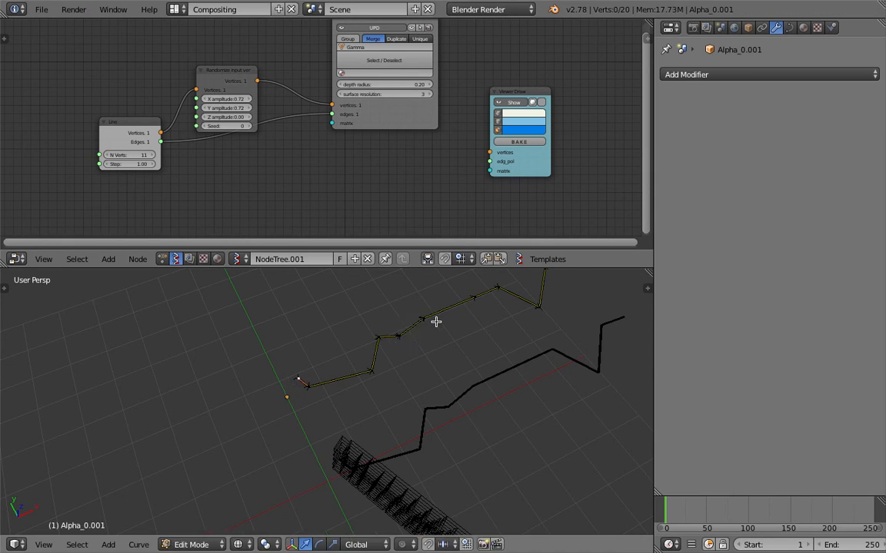
{"action": "right_click", "coordinate": [435, 321]}
{"action": "key", "text": "g"}
{"action": "left_click", "coordinate": [413, 290]}
{"action": "key", "text": "Tab"}
{"action": "left_click", "coordinate": [338, 289]}
- Select the original Alpha_0 curve and try the Curve Viewer's Duplicate and Unique modes
{"action": "middle_click_drag", "start_coordinate": [406, 162], "coordinate": [406, 166]}
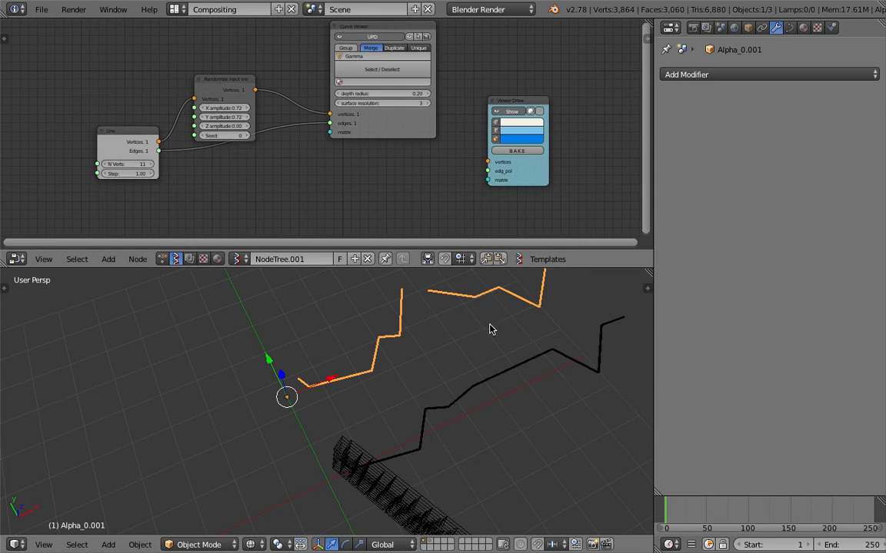
{"action": "right_click", "coordinate": [498, 375]}
{"action": "key", "text": "g"}
{"action": "right_click", "coordinate": [477, 343]}
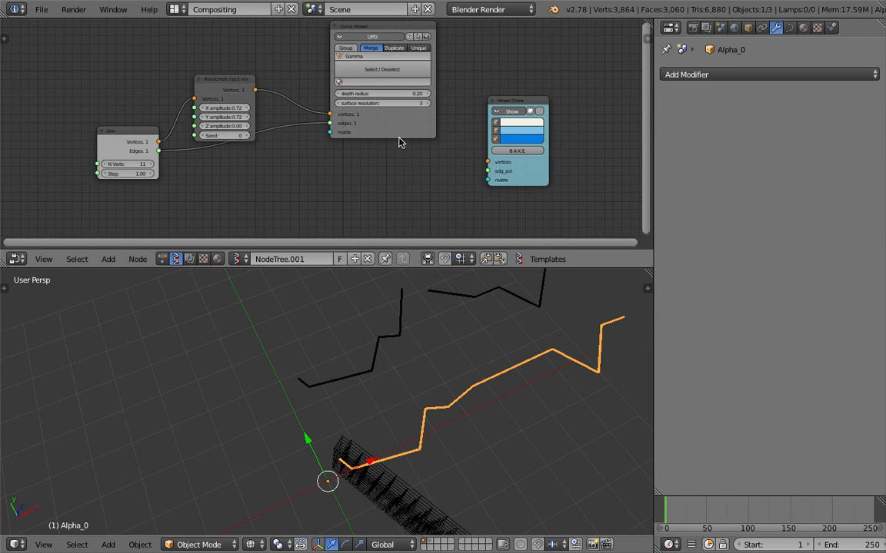
{"action": "scroll", "coordinate": [390, 177], "scroll_direction": "up", "scroll_amount": 2}
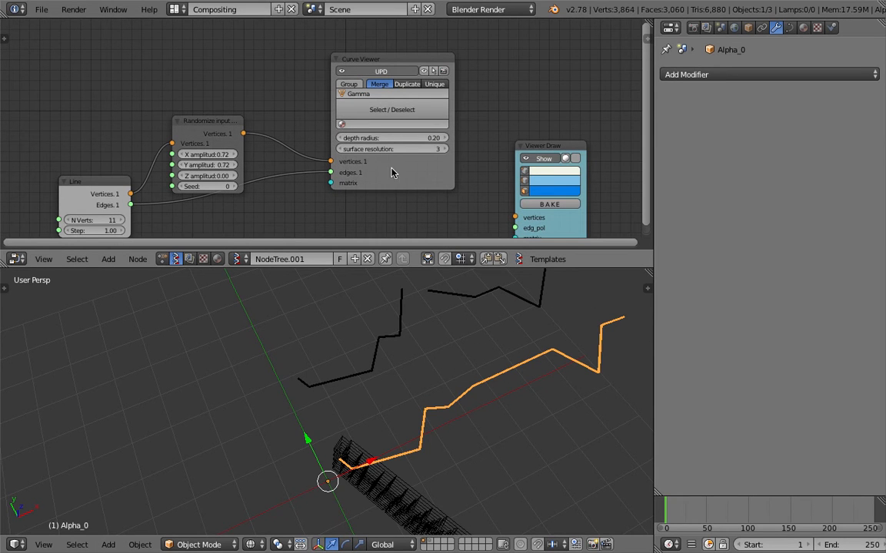
{"action": "left_click", "coordinate": [408, 84]}
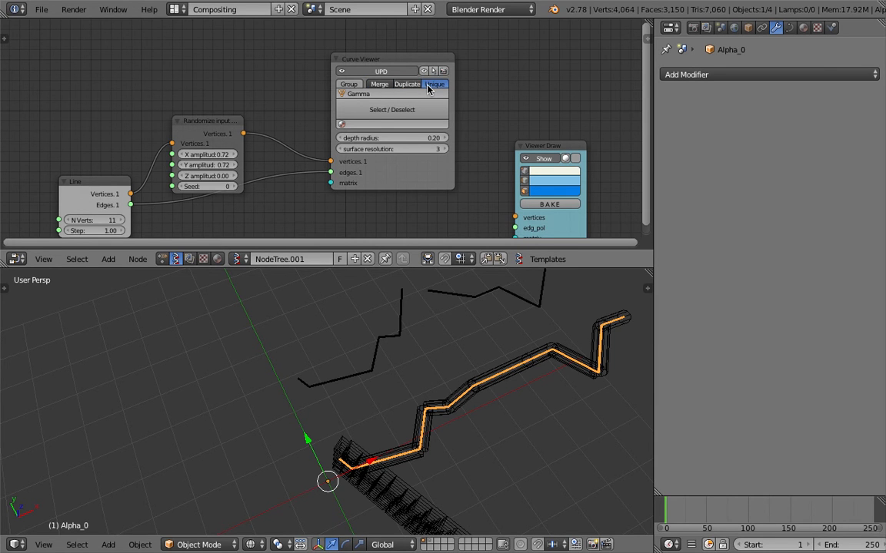
- Switch the viewport to solid shading and set the Curve Viewer's mode to Duplicate
{"action": "scroll", "coordinate": [412, 307], "scroll_direction": "up", "scroll_amount": 3}
{"action": "mouse_move", "coordinate": [412, 138]}
{"action": "left_mouse_down"}
{"action": "mouse_move", "coordinate": [389, 139]}
{"action": "mouse_move", "coordinate": [410, 139]}
{"action": "left_mouse_up"}
{"action": "key", "text": "z"}
{"action": "middle_click_drag", "start_coordinate": [547, 418], "coordinate": [487, 368]}
{"action": "left_click", "coordinate": [411, 86]}
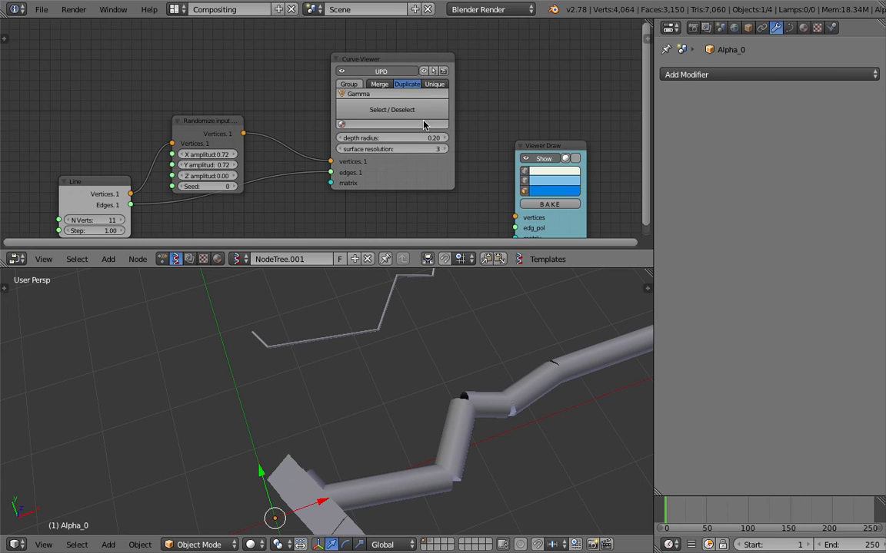
- Replace the Curve Viewer node with a Polyline Viewer node
{"action": "left_click", "coordinate": [384, 61]}
{"action": "key", "text": "x"}
{"action": "middle_click_drag", "start_coordinate": [372, 147], "coordinate": [357, 113]}
{"action": "key", "text": "shift+a"}
{"action": "left_click", "coordinate": [336, 107]}
{"action": "type", "text": "polyli"}
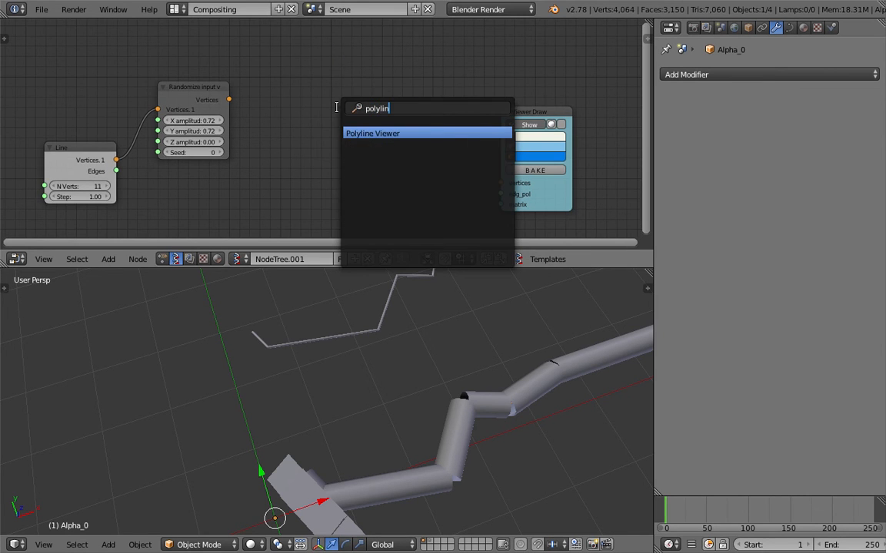
{"action": "type", "text": "n"}
{"action": "key", "text": "Return"}
{"action": "left_click", "coordinate": [323, 87]}
{"action": "middle_click_drag", "start_coordinate": [291, 77], "coordinate": [311, 54]}
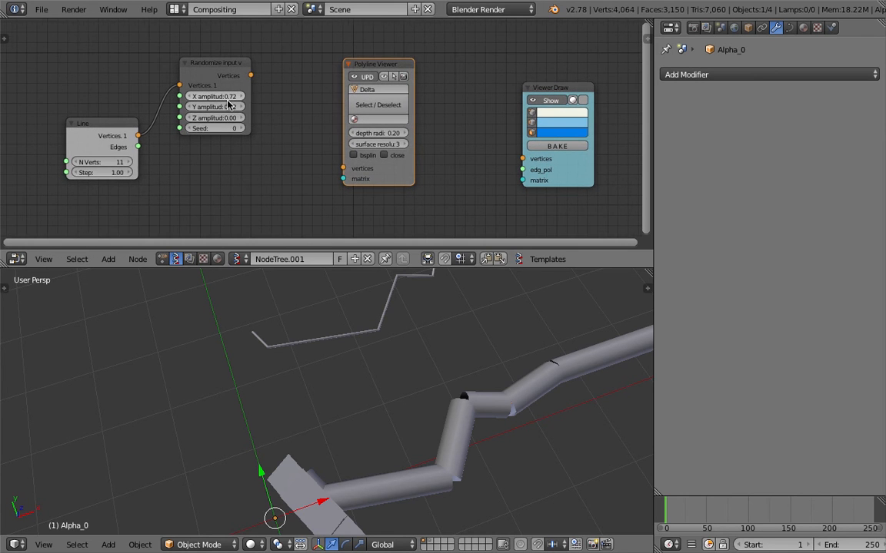
- Feed the randomized vertices to the Polyline Viewer and enable its bspline option
{"action": "left_click_drag", "start_coordinate": [251, 76], "coordinate": [259, 87]}
{"action": "left_click_drag", "start_coordinate": [343, 170], "coordinate": [343, 168]}
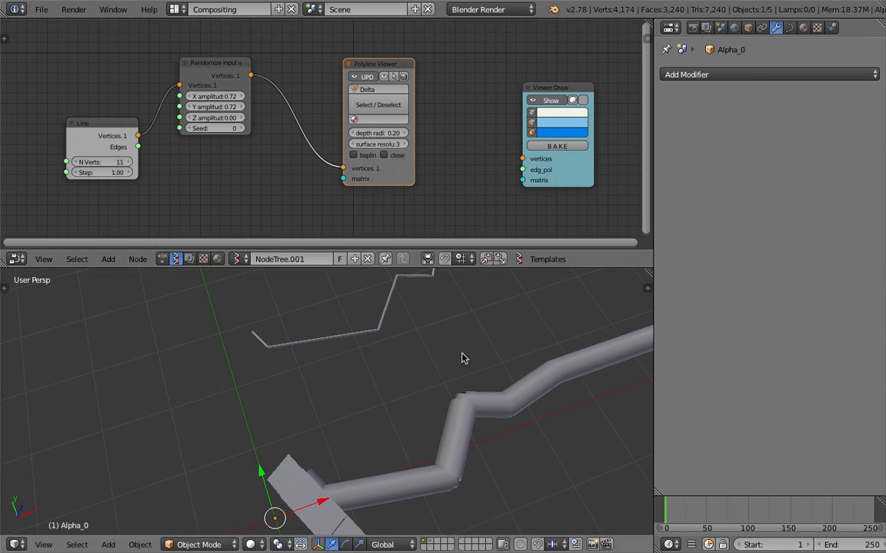
{"action": "left_click", "coordinate": [354, 155]}
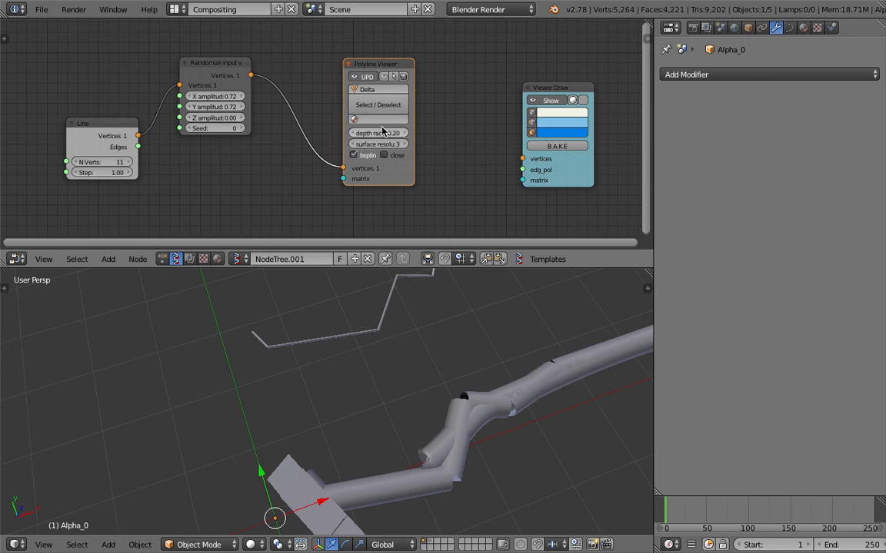
- Set the randomize node's X and Y amplitudes to 1.86 and delete the leftover Curve Viewer tube
{"action": "middle_click_drag", "start_coordinate": [490, 415], "coordinate": [423, 369]}
{"action": "left_click_drag", "start_coordinate": [216, 107], "coordinate": [246, 107]}
{"action": "middle_click_drag", "start_coordinate": [508, 385], "coordinate": [491, 380]}
{"action": "right_click", "coordinate": [523, 374]}
{"action": "key", "text": "Delete"}
- Select the Delta_0 curve, turn off bspline, and set the X and Y amplitudes to 0.33
{"action": "right_click", "coordinate": [509, 353]}
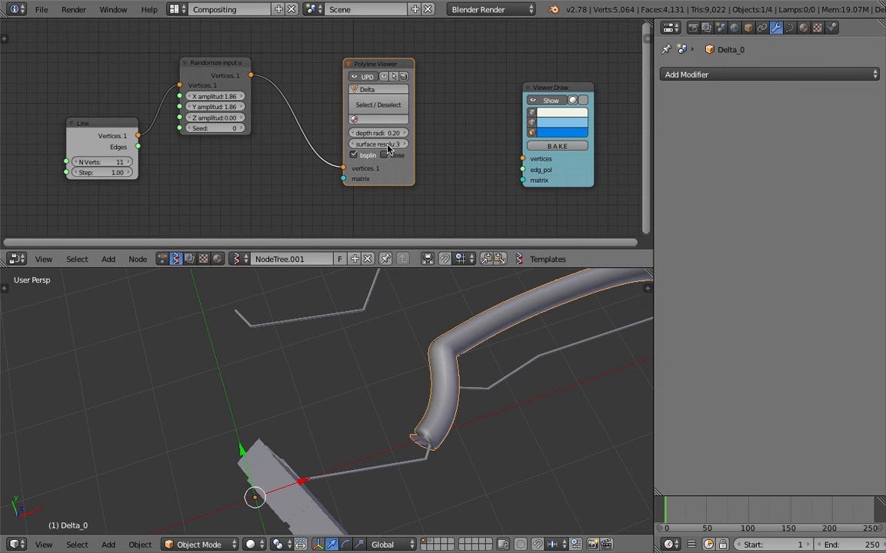
{"action": "left_click", "coordinate": [364, 157]}
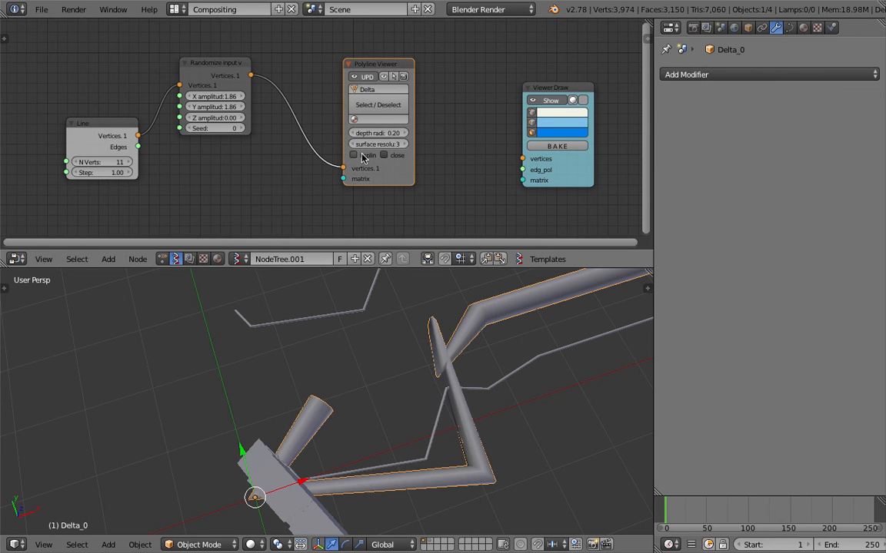
{"action": "left_click_drag", "start_coordinate": [214, 96], "coordinate": [157, 107]}
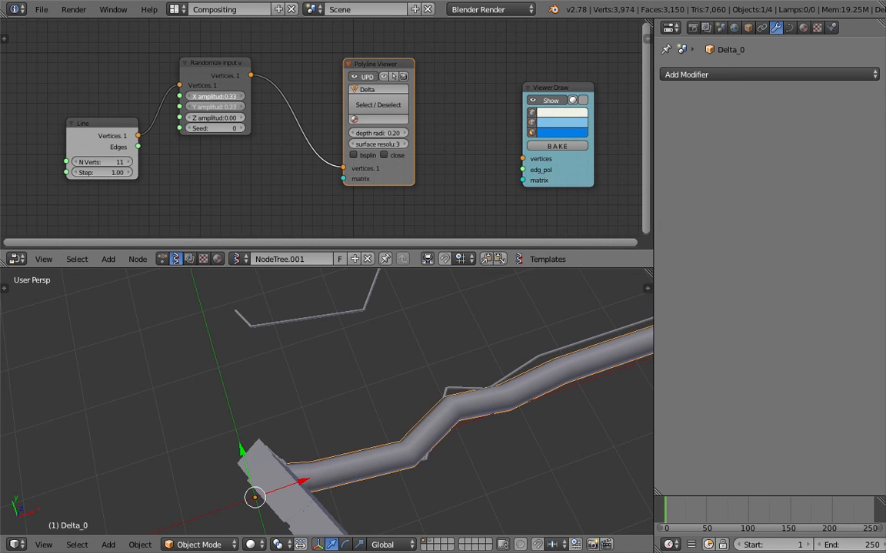
- Delete the thin Alpha_0 curve and its edited copy
{"action": "right_click", "coordinate": [448, 395]}
{"action": "key", "text": "x"}
{"action": "left_click", "coordinate": [447, 396]}
{"action": "right_click", "coordinate": [363, 308]}
{"action": "key", "text": "x"}
{"action": "left_click", "coordinate": [364, 309]}
- Select the brick wall and set its Curve modifier's object to Delta_0
{"action": "middle_click_drag", "start_coordinate": [440, 438], "coordinate": [428, 344]}
{"action": "right_click", "coordinate": [450, 363]}
{"action": "scroll", "coordinate": [450, 362], "scroll_direction": "down", "scroll_amount": 5}
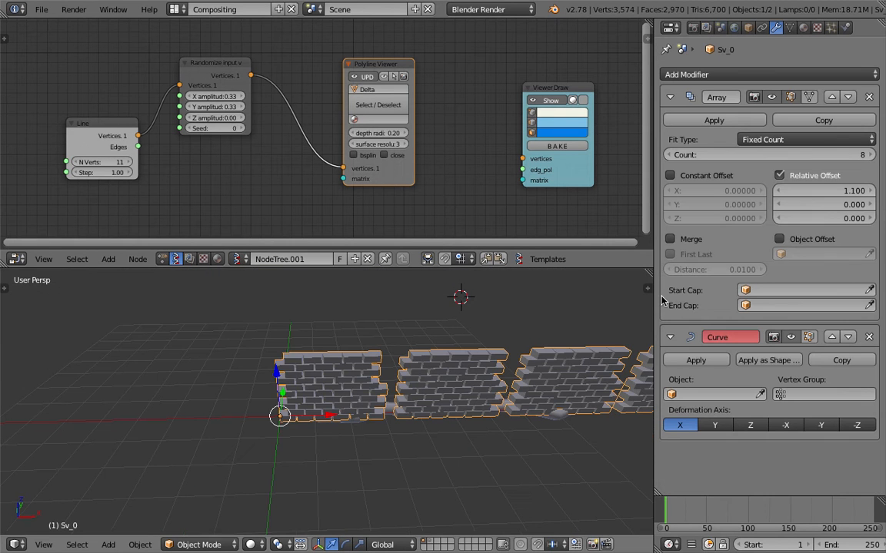
{"action": "left_click", "coordinate": [707, 394]}
{"action": "left_click", "coordinate": [688, 415]}
- Set the Line node's step to 2.38 and its number of vertices to 14
{"action": "middle_click_drag", "start_coordinate": [429, 374], "coordinate": [374, 413]}
{"action": "middle_click_drag", "start_coordinate": [191, 154], "coordinate": [175, 150]}
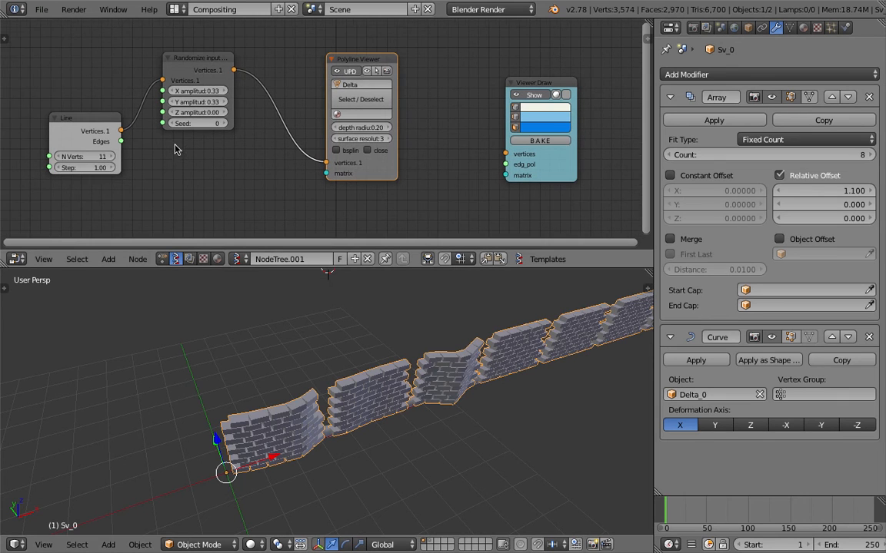
{"action": "left_click_drag", "start_coordinate": [103, 167], "coordinate": [148, 166]}
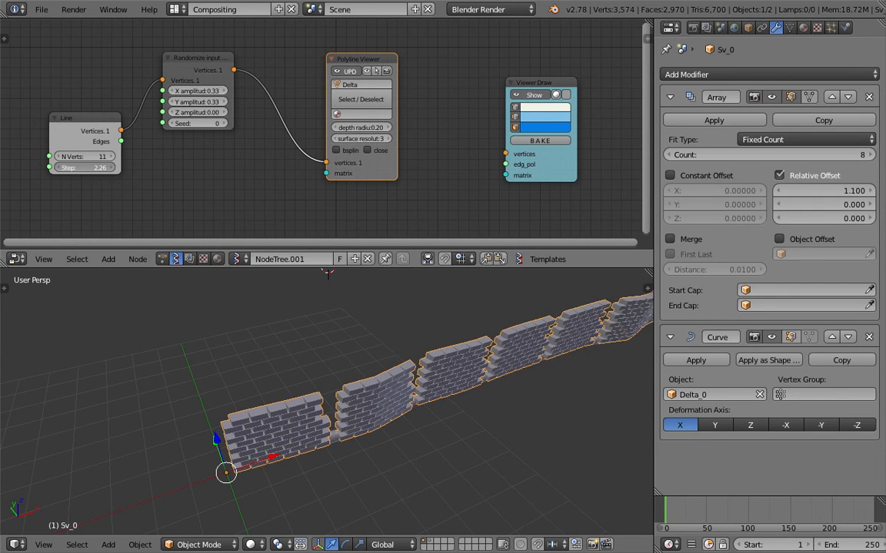
{"action": "scroll", "coordinate": [127, 171], "scroll_direction": "down", "scroll_amount": 4}
{"action": "scroll", "coordinate": [375, 364], "scroll_direction": "down", "scroll_amount": 3}
{"action": "middle_click_drag", "start_coordinate": [374, 363], "coordinate": [294, 355], "text": "shift"}
{"action": "mouse_move", "coordinate": [146, 157]}
{"action": "left_mouse_down"}
{"action": "mouse_move", "coordinate": [178, 156]}
{"action": "mouse_move", "coordinate": [156, 163]}
{"action": "left_mouse_up"}
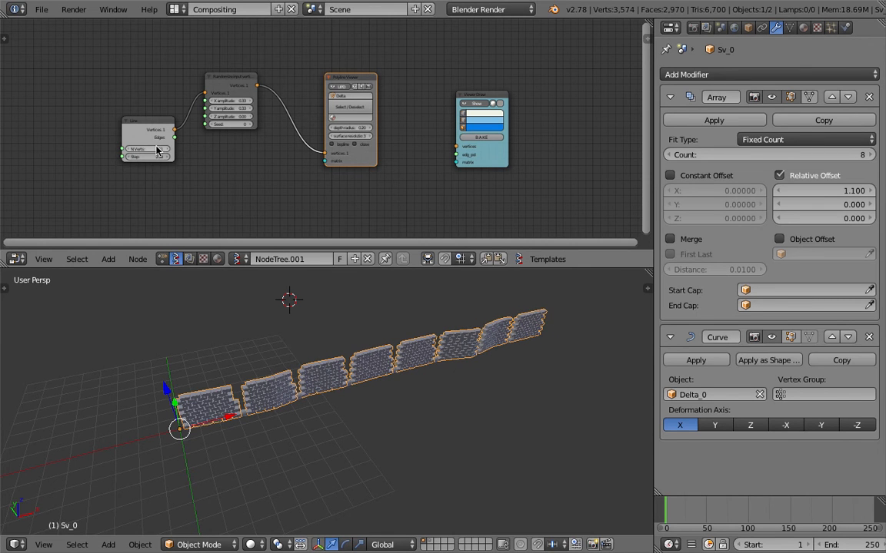
{"action": "scroll", "coordinate": [263, 183], "scroll_direction": "up", "scroll_amount": 4}
- Set the randomize node's X and Y amplitudes to 1.74 and save the file over the existing one
{"action": "left_click_drag", "start_coordinate": [204, 91], "coordinate": [244, 102]}
{"action": "middle_click_drag", "start_coordinate": [462, 351], "coordinate": [286, 405]}
{"action": "key", "text": "ctrl+s"}
{"action": "left_click", "coordinate": [404, 339]}
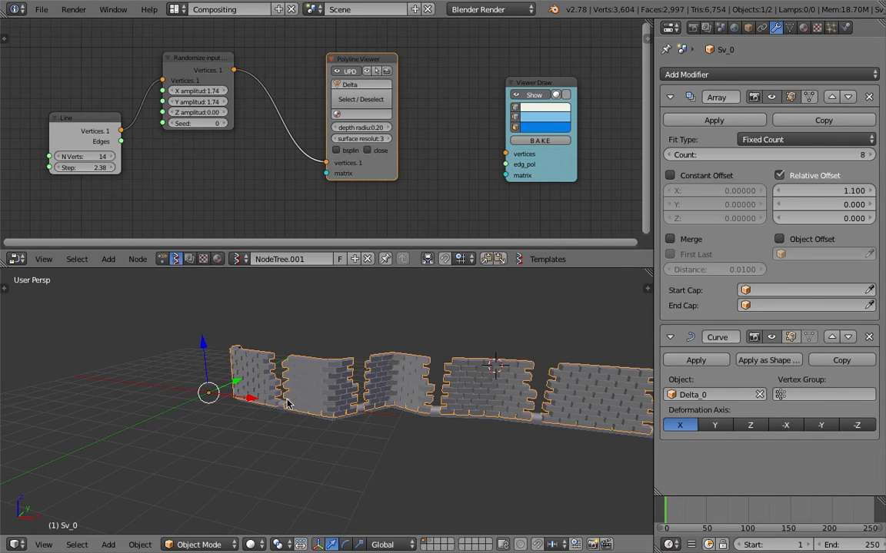
- Widen the properties area and show the brick wall's NodeTree in the node editor
{"action": "middle_click_drag", "start_coordinate": [537, 385], "coordinate": [390, 436]}
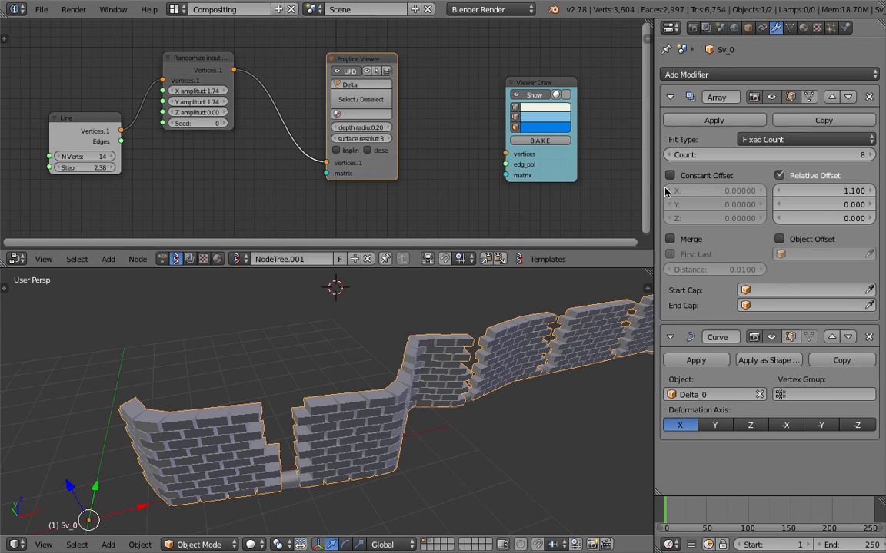
{"action": "left_click_drag", "start_coordinate": [652, 179], "coordinate": [571, 179]}
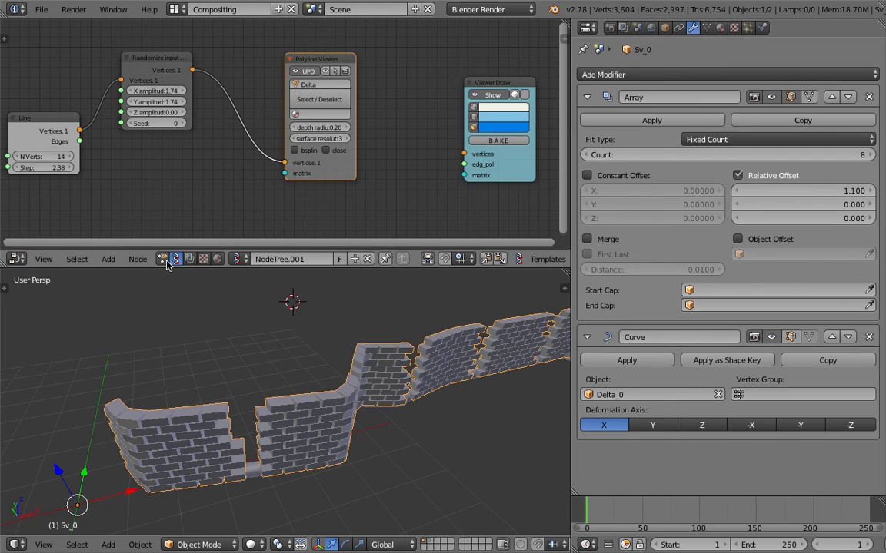
{"action": "left_click", "coordinate": [230, 260]}
{"action": "left_click", "coordinate": [254, 282]}
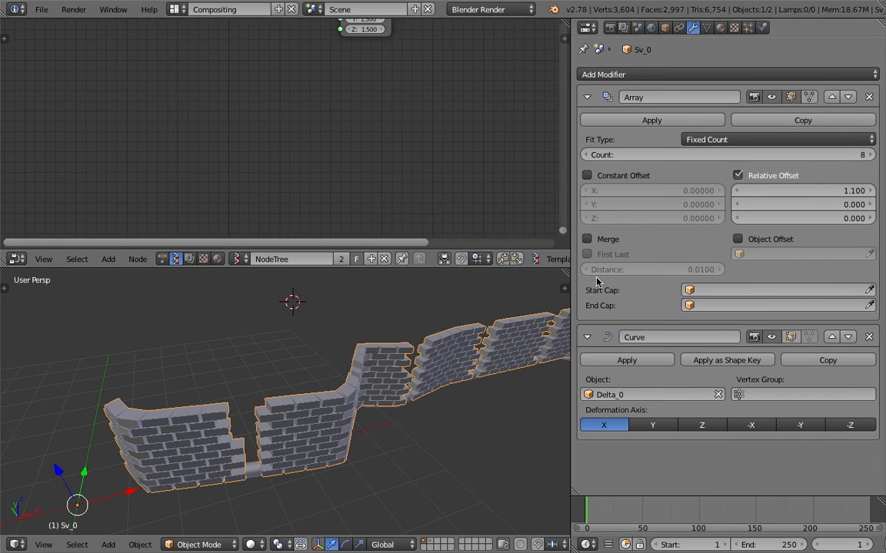
{"action": "middle_click_drag", "start_coordinate": [385, 84], "coordinate": [366, 218]}
{"action": "middle_click_drag", "start_coordinate": [296, 113], "coordinate": [174, 228]}
{"action": "scroll", "coordinate": [242, 146], "scroll_direction": "down", "scroll_amount": 3}
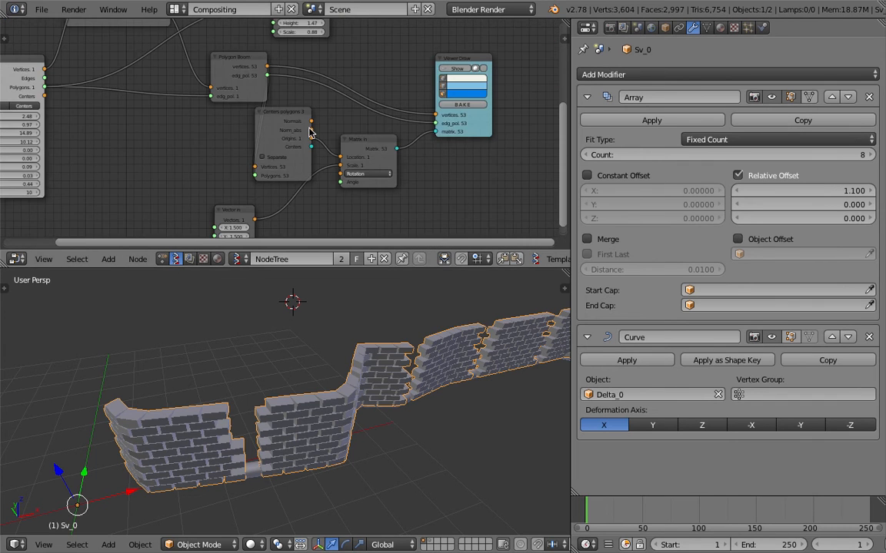
{"action": "scroll", "coordinate": [309, 128], "scroll_direction": "down", "scroll_amount": 1}
{"action": "left_click_drag", "start_coordinate": [291, 112], "coordinate": [312, 108]}
{"action": "middle_click_drag", "start_coordinate": [486, 176], "coordinate": [364, 151]}
{"action": "key", "text": "ctrl+space"}
{"action": "type", "text": "defor"}
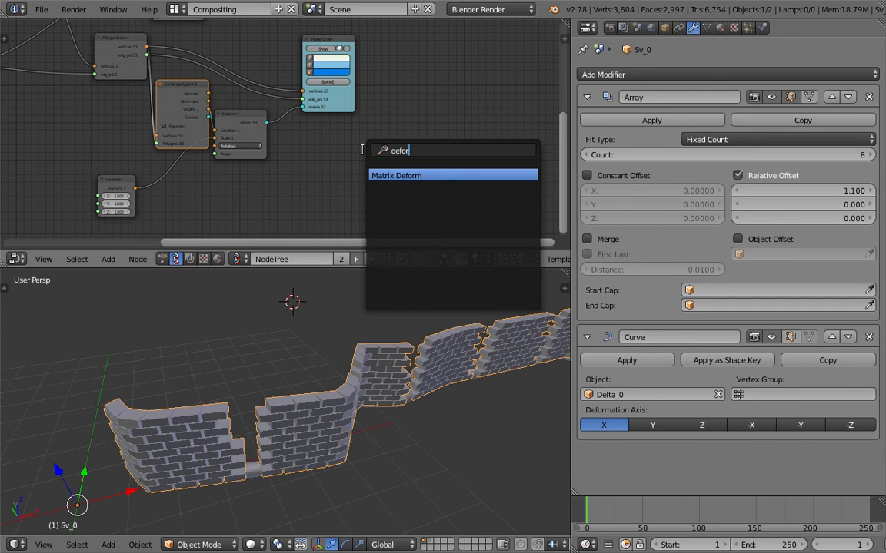
{"action": "key", "text": "Return"}
{"action": "left_click", "coordinate": [362, 151]}
{"action": "key", "text": "KP_Decimal"}
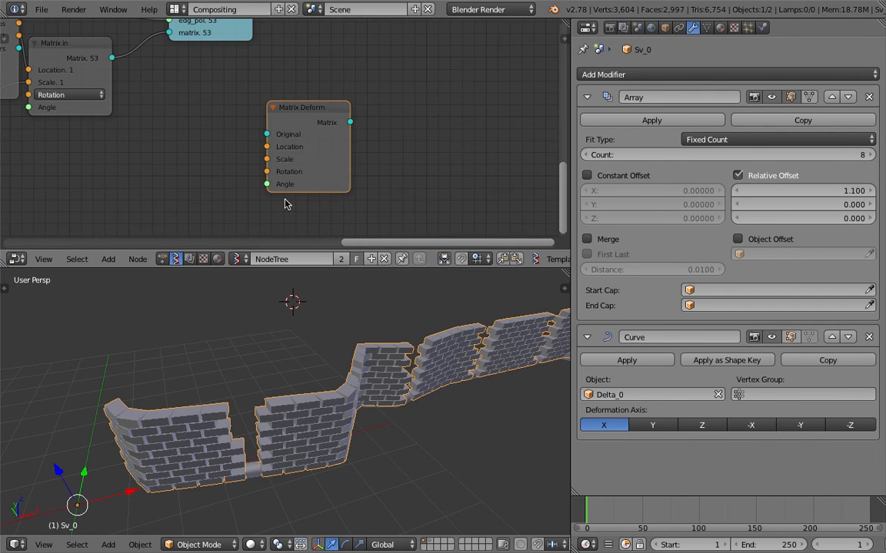
{"action": "left_click_drag", "start_coordinate": [318, 128], "coordinate": [328, 123]}
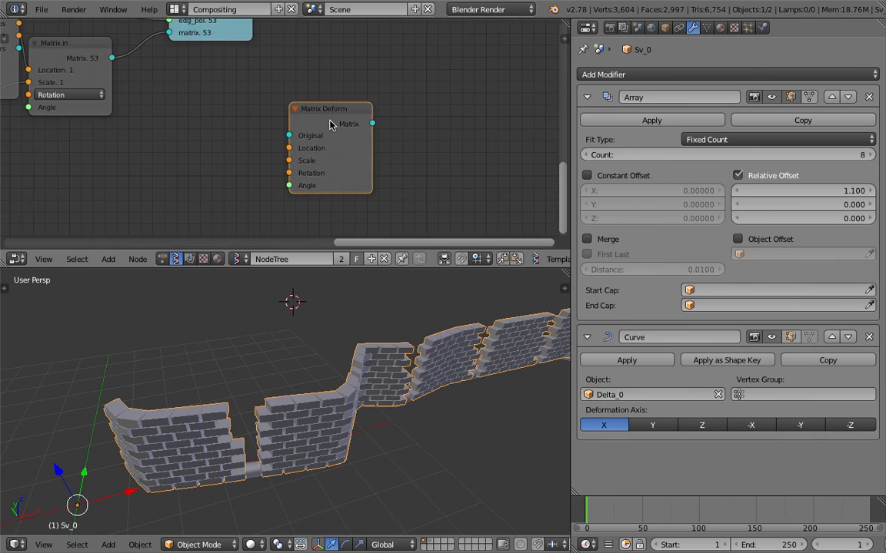
{"action": "scroll", "coordinate": [331, 125], "scroll_direction": "down", "scroll_amount": 1}
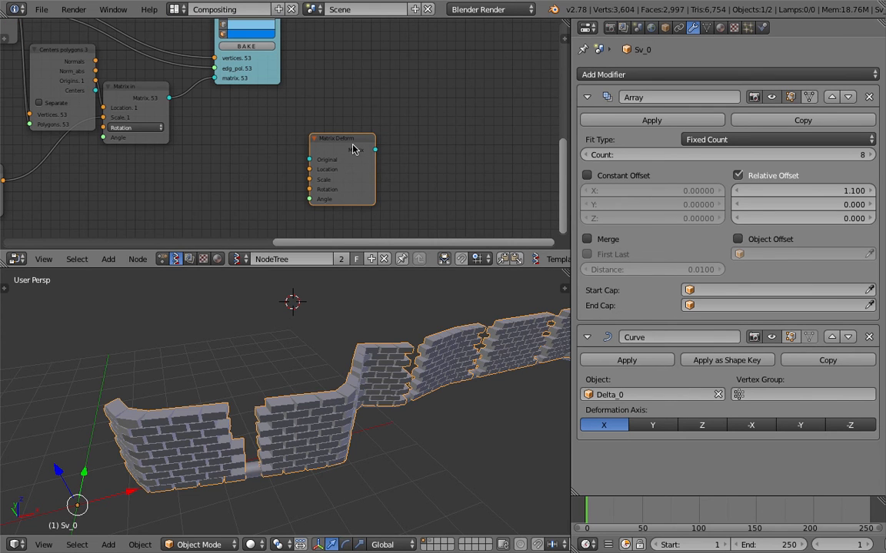
{"action": "key", "text": "x"}
- Narrow the properties area to give the node editor and 3D view more width
{"action": "middle_click_drag", "start_coordinate": [439, 392], "coordinate": [333, 341]}
{"action": "middle_click_drag", "start_coordinate": [260, 378], "coordinate": [391, 423]}
{"action": "mouse_move", "coordinate": [310, 163]}
{"action": "middle_mouse_down"}
{"action": "mouse_move", "coordinate": [437, 192]}
{"action": "mouse_move", "coordinate": [500, 163]}
{"action": "middle_mouse_up"}
{"action": "left_click_drag", "start_coordinate": [570, 167], "coordinate": [725, 160]}
{"action": "middle_click_drag", "start_coordinate": [491, 115], "coordinate": [468, 177]}
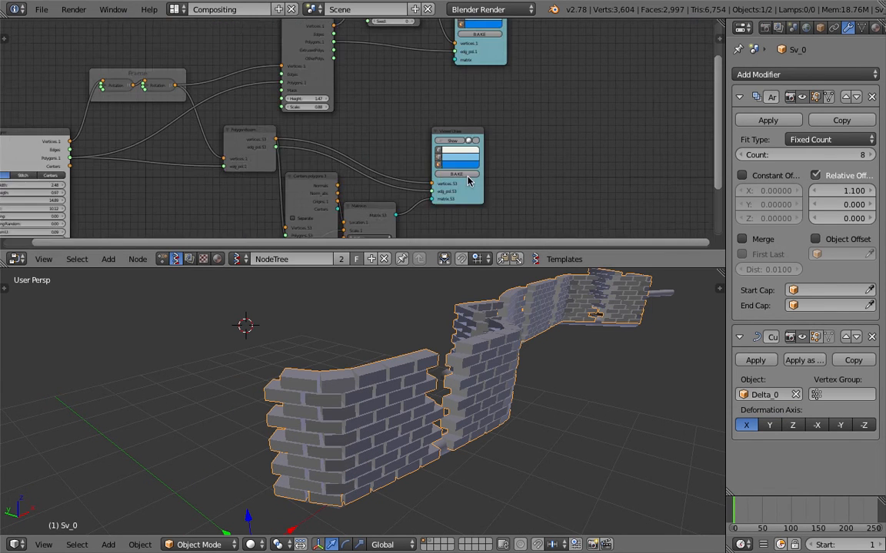
- Delete the Viewer Draw node fed by the extrude branch's Randomize input vectors node
{"action": "scroll", "coordinate": [468, 177], "scroll_direction": "up", "scroll_amount": 2}
{"action": "middle_click_drag", "start_coordinate": [485, 113], "coordinate": [469, 150]}
{"action": "left_click", "coordinate": [434, 179]}
{"action": "mouse_move", "coordinate": [434, 173]}
{"action": "left_mouse_down"}
{"action": "mouse_move", "coordinate": [439, 83]}
{"action": "mouse_move", "coordinate": [409, 103]}
{"action": "mouse_move", "coordinate": [480, 83]}
{"action": "mouse_move", "coordinate": [469, 90]}
{"action": "left_mouse_up"}
{"action": "left_click", "coordinate": [468, 90]}
{"action": "left_click", "coordinate": [468, 90]}
{"action": "left_click", "coordinate": [468, 89]}
{"action": "middle_click_drag", "start_coordinate": [543, 389], "coordinate": [468, 376]}
{"action": "scroll", "coordinate": [468, 375], "scroll_direction": "down", "scroll_amount": 2}
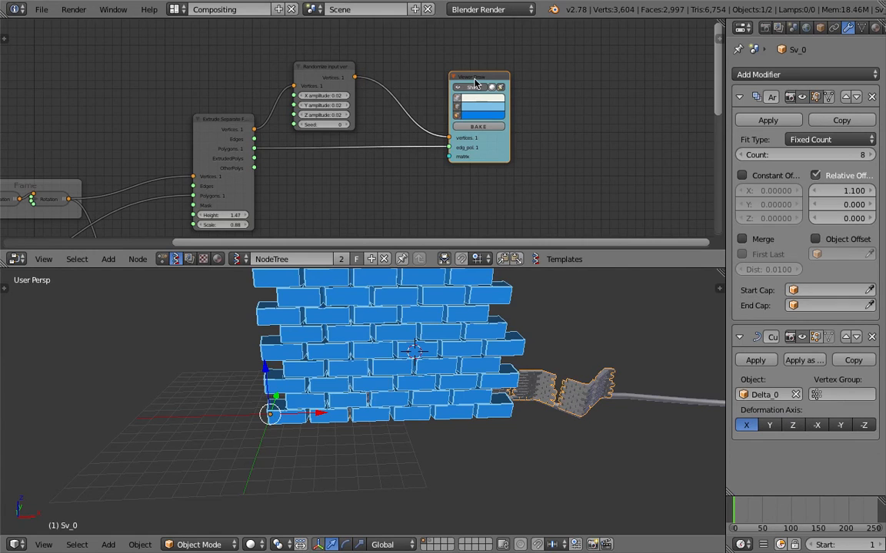
{"action": "key", "text": "x"}
- Add a Viewer BMeshMK2 node beside the Randomize node and delete the old brick wall object Sv_0
{"action": "key", "text": "space"}
{"action": "type", "text": "bme"}
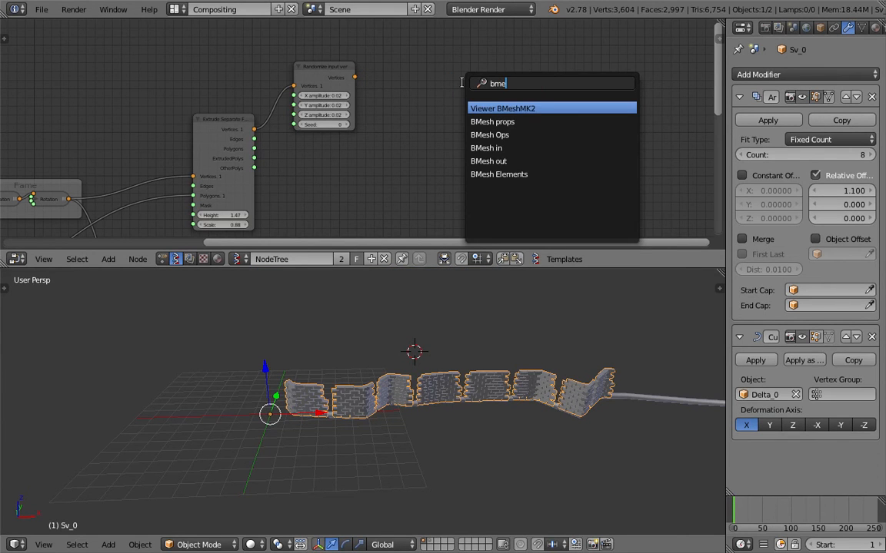
{"action": "left_click", "coordinate": [493, 109]}
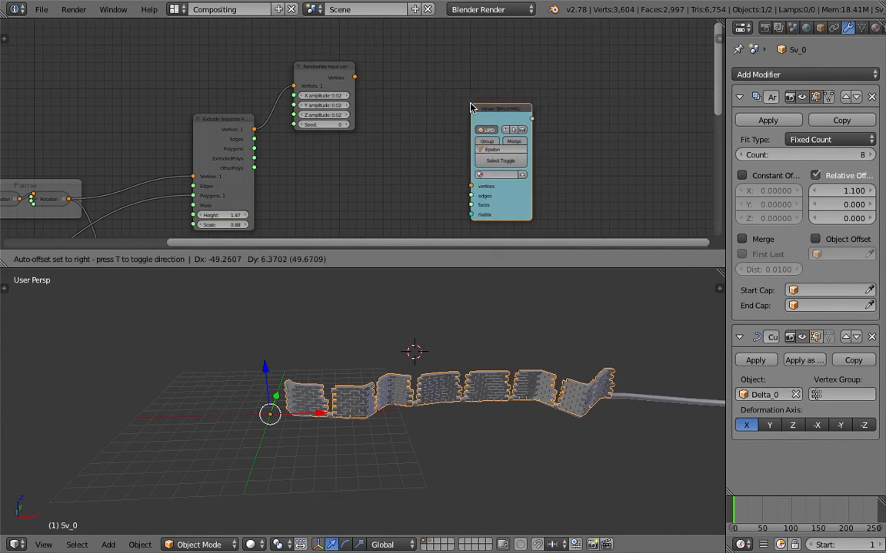
{"action": "left_click", "coordinate": [484, 146]}
{"action": "key", "text": "x"}
{"action": "left_click", "coordinate": [422, 378]}
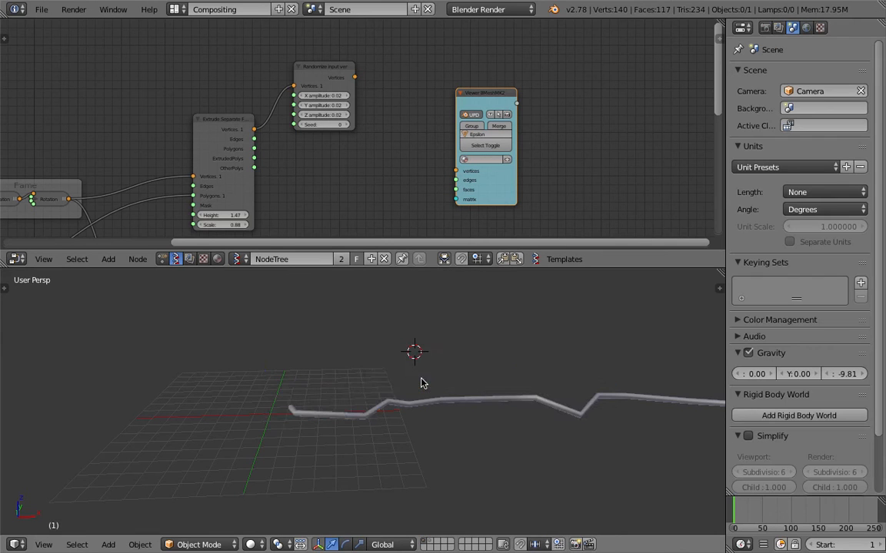
{"action": "key", "text": "g"}
{"action": "left_click", "coordinate": [409, 74]}
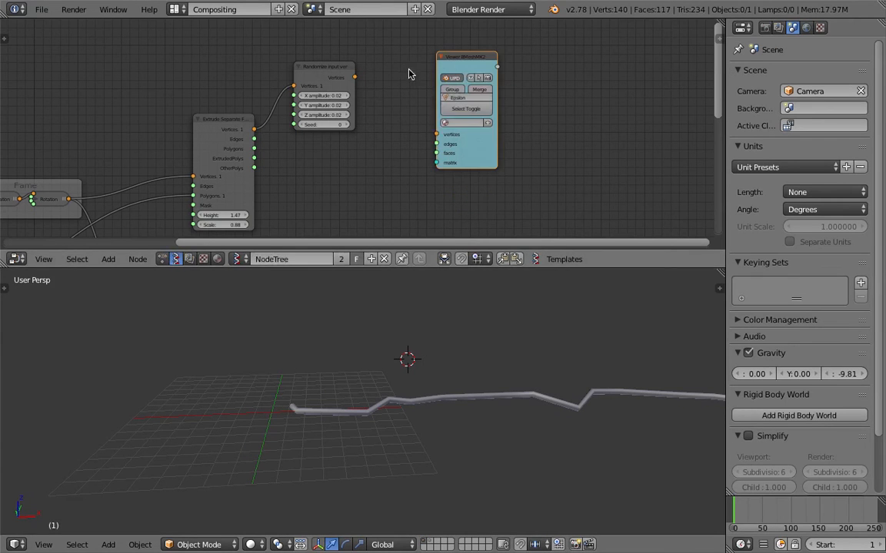
- Link the randomized vertices and the extrude node's polygons to the BMesh viewer's vertices and faces inputs
{"action": "left_click_drag", "start_coordinate": [355, 79], "coordinate": [436, 134]}
{"action": "middle_click_drag", "start_coordinate": [385, 161], "coordinate": [383, 147]}
{"action": "left_click_drag", "start_coordinate": [251, 135], "coordinate": [434, 139]}
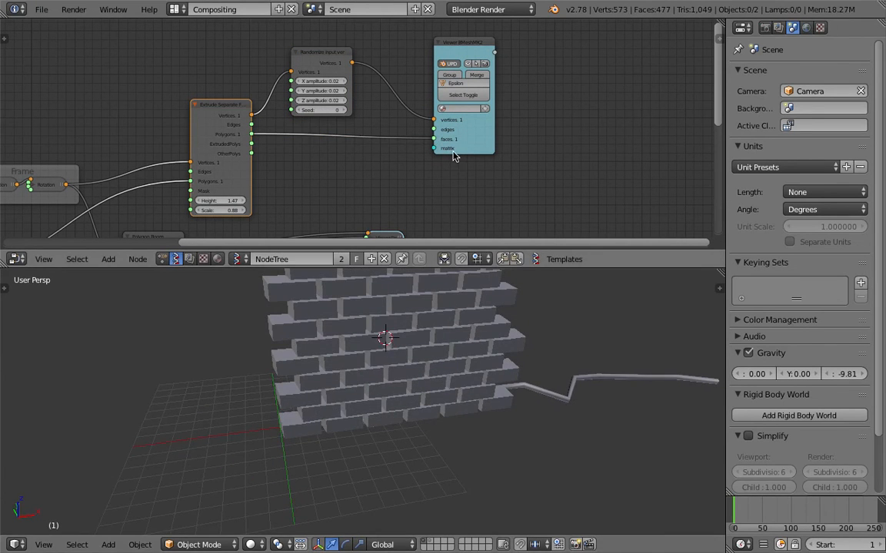
- Add a Matrix in node and link its output to the BMesh viewer's matrix input
{"action": "middle_click_drag", "start_coordinate": [228, 215], "coordinate": [415, 135]}
{"action": "middle_click_drag", "start_coordinate": [519, 120], "coordinate": [490, 122]}
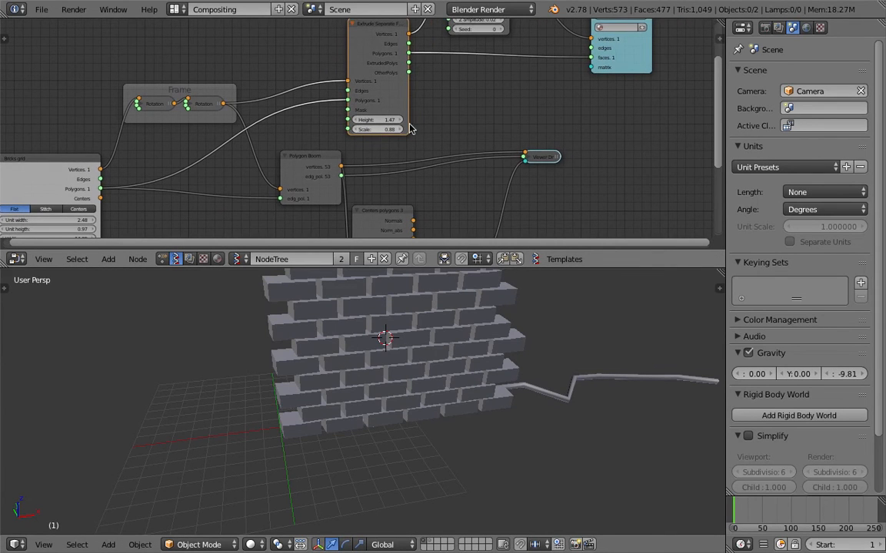
{"action": "middle_click_drag", "start_coordinate": [410, 129], "coordinate": [339, 169]}
{"action": "key", "text": "shift+a"}
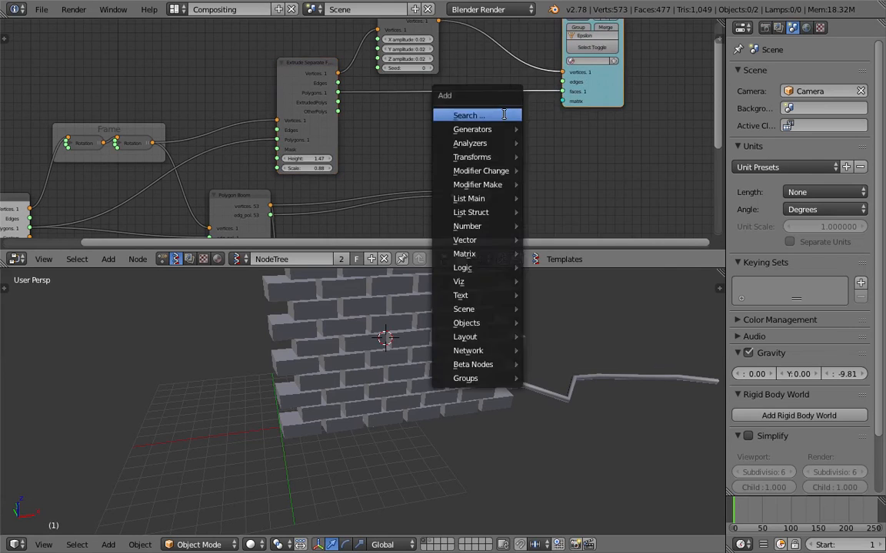
{"action": "left_click", "coordinate": [503, 115]}
{"action": "type", "text": "matrix i"}
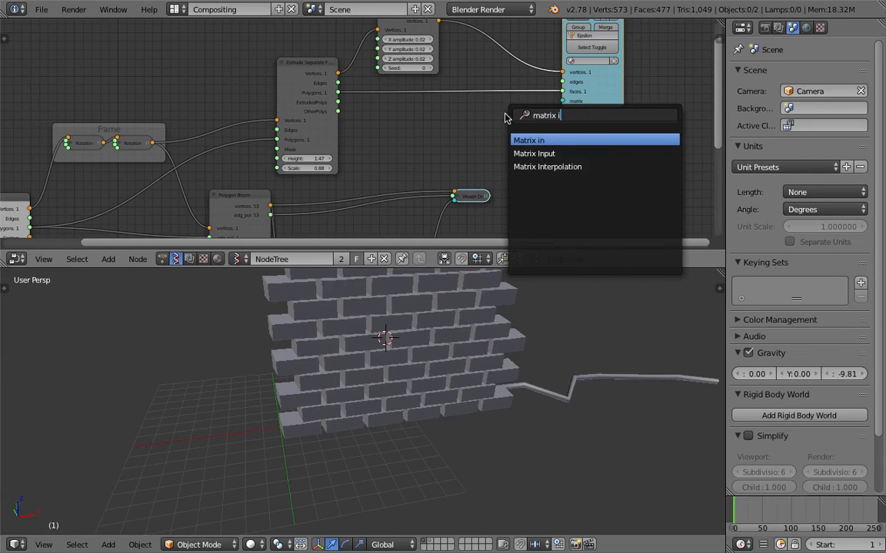
{"action": "key", "text": "Return"}
{"action": "left_click", "coordinate": [483, 106]}
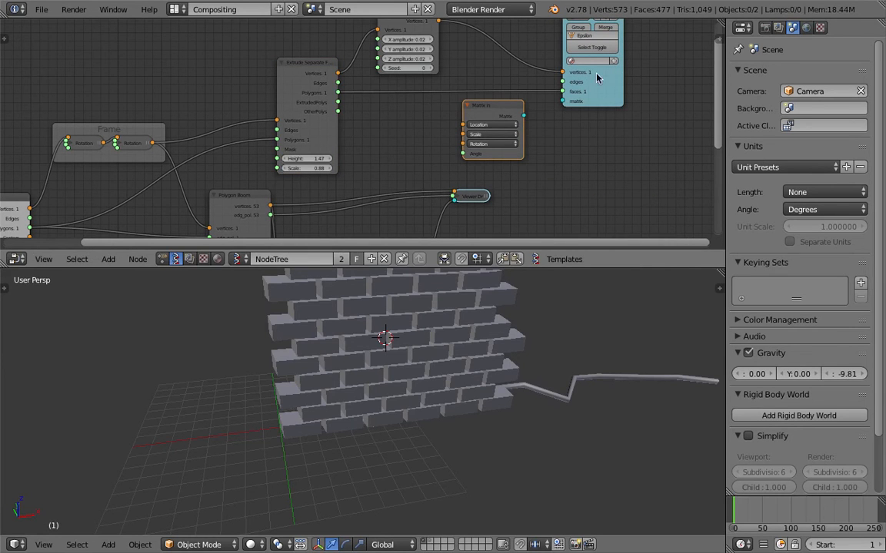
{"action": "left_click_drag", "start_coordinate": [523, 116], "coordinate": [562, 100]}
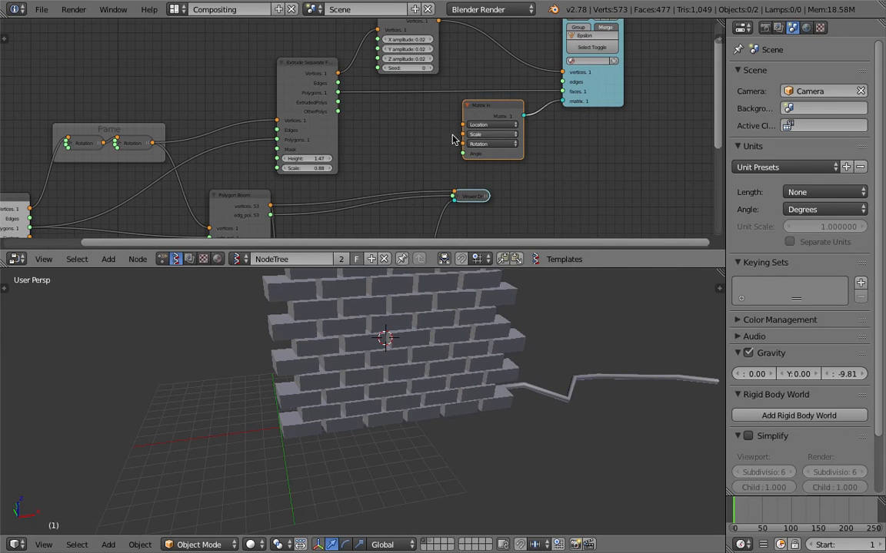
- Add a Vector in node with X, Y and Z at 0.300 and feed it to the Matrix in node's Scale
{"action": "key", "text": "shift+a"}
{"action": "left_click", "coordinate": [410, 136]}
{"action": "type", "text": "vector i"}
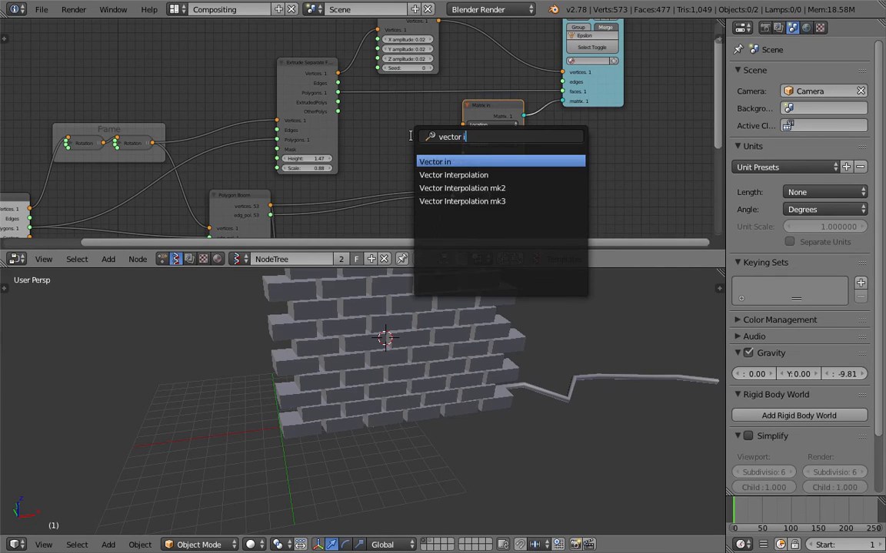
{"action": "key", "text": "Return"}
{"action": "left_click", "coordinate": [390, 131]}
{"action": "left_click_drag", "start_coordinate": [432, 142], "coordinate": [462, 124]}
{"action": "mouse_move", "coordinate": [416, 151]}
{"action": "left_mouse_down"}
{"action": "mouse_move", "coordinate": [416, 169]}
{"action": "mouse_move", "coordinate": [442, 169]}
{"action": "mouse_move", "coordinate": [424, 159]}
{"action": "left_mouse_up"}
- Spread the BMesh viewer, Matrix in and Vector in nodes apart to make room for more nodes
{"action": "left_click_drag", "start_coordinate": [617, 95], "coordinate": [719, 70]}
{"action": "left_click_drag", "start_coordinate": [510, 112], "coordinate": [656, 134]}
{"action": "left_click_drag", "start_coordinate": [412, 132], "coordinate": [559, 179]}
{"action": "scroll", "coordinate": [340, 391], "scroll_direction": "up", "scroll_amount": 2}
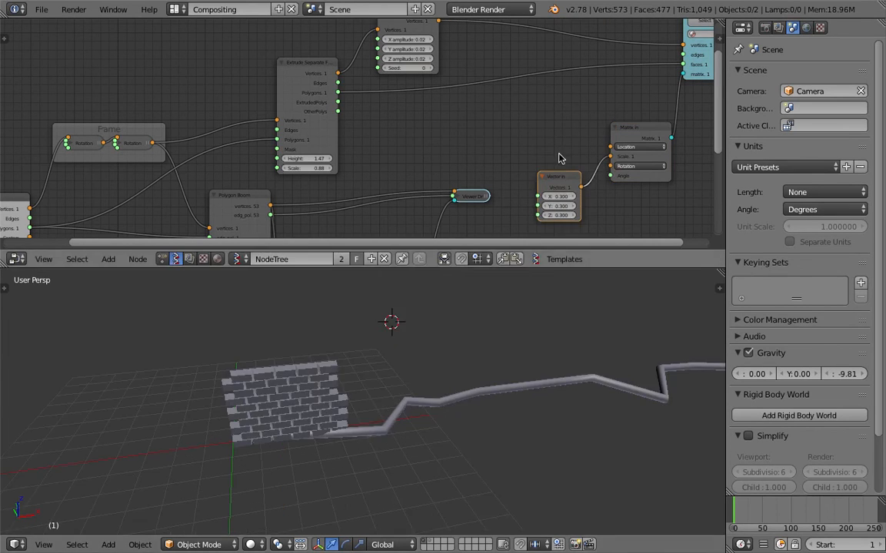
- Add a Range Float node between the extrude node and the Matrix in node
{"action": "middle_click_drag", "start_coordinate": [508, 135], "coordinate": [486, 138]}
{"action": "scroll", "coordinate": [463, 130], "scroll_direction": "up", "scroll_amount": 4}
{"action": "key", "text": "shift+a"}
{"action": "left_click", "coordinate": [461, 129]}
{"action": "type", "text": "floa"}
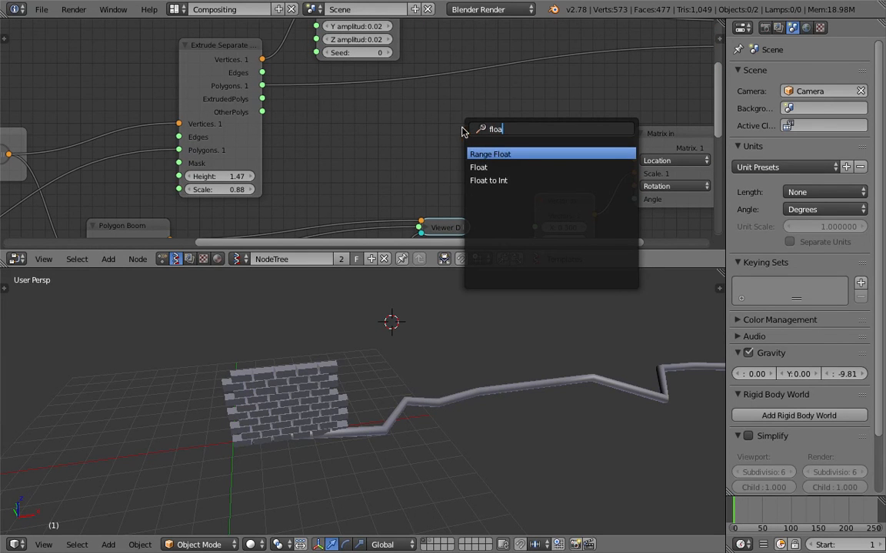
{"action": "key", "text": "Return"}
{"action": "left_click", "coordinate": [367, 93]}
- Add a second Vector in node and link it to the Matrix in node's Location
{"action": "key", "text": "shift+a"}
{"action": "left_click", "coordinate": [571, 112]}
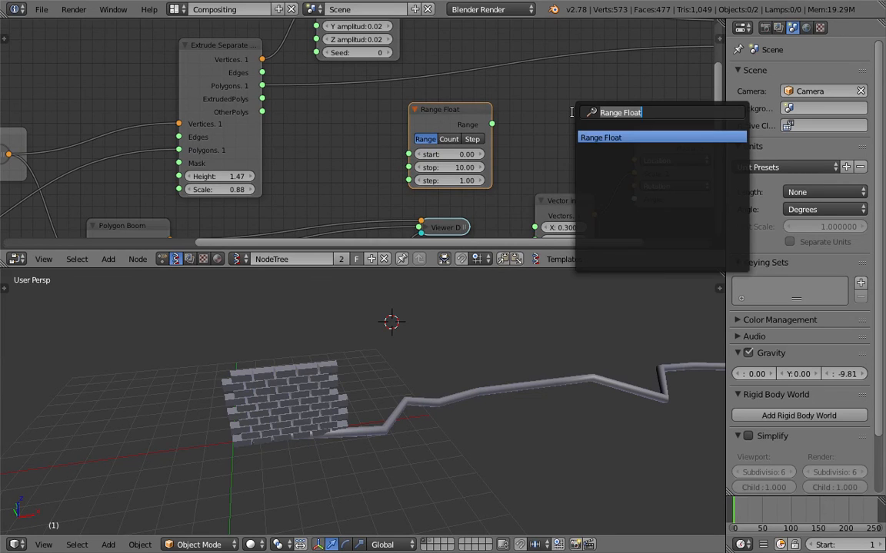
{"action": "key", "text": "BackSpace"}
{"action": "type", "text": "vector i"}
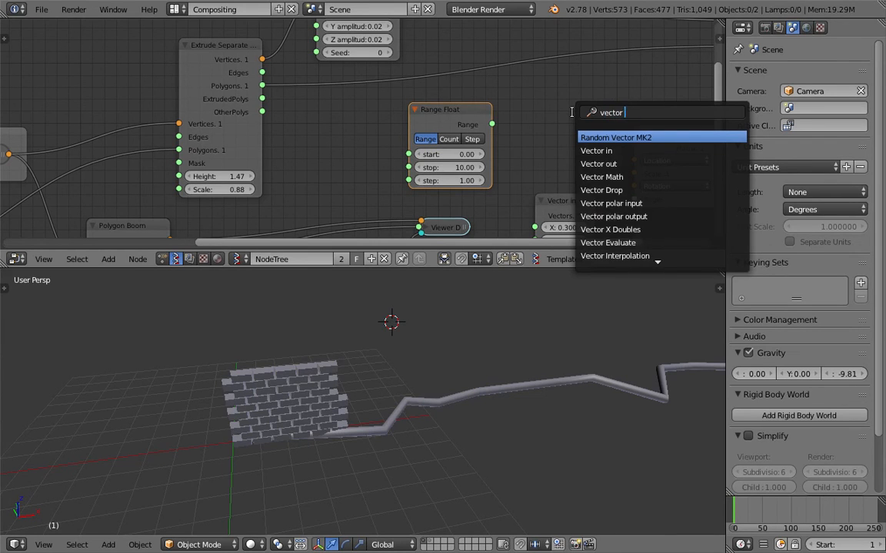
{"action": "key", "text": "Return"}
{"action": "left_click", "coordinate": [545, 102]}
{"action": "left_click_drag", "start_coordinate": [611, 124], "coordinate": [635, 160]}
- Link Range Float to the location vector's X, switch it to Step mode and increase the step to space the wall copies apart
{"action": "left_click", "coordinate": [449, 139]}
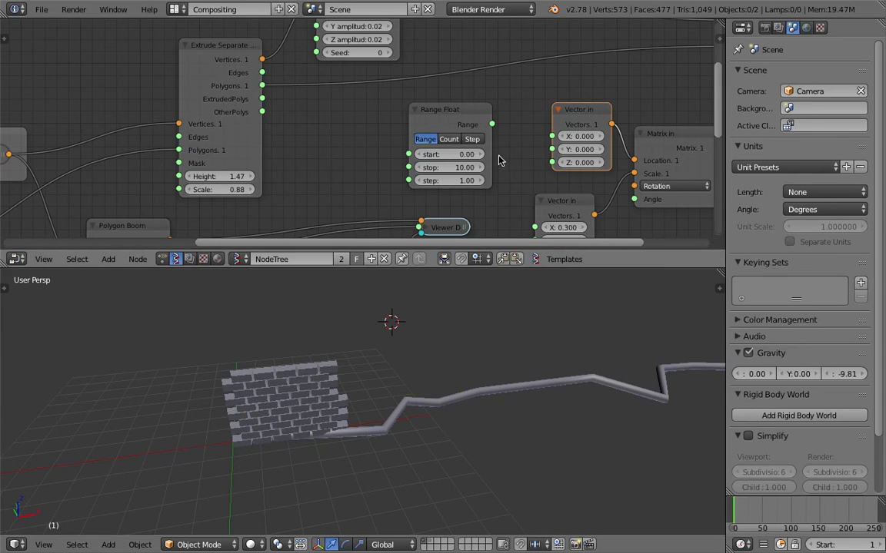
{"action": "key", "text": "g"}
{"action": "left_click", "coordinate": [489, 130]}
{"action": "left_click_drag", "start_coordinate": [491, 124], "coordinate": [540, 137]}
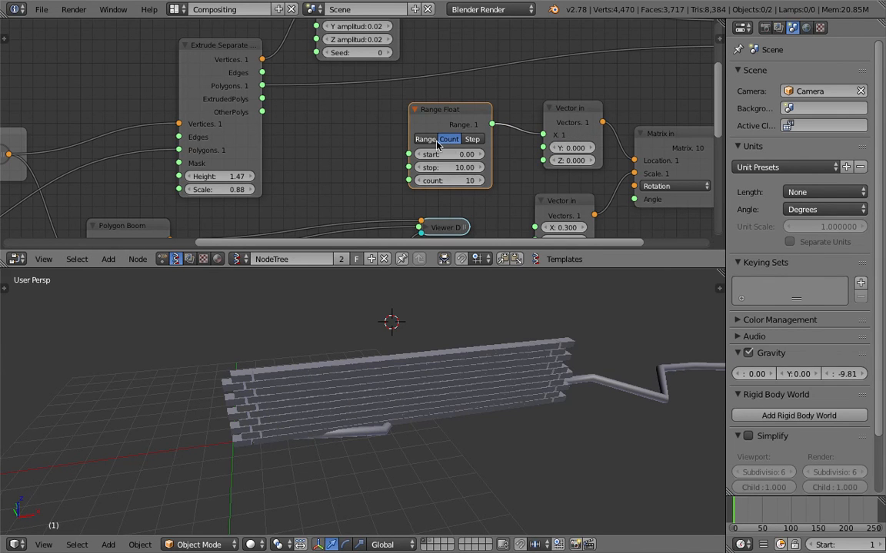
{"action": "left_click", "coordinate": [474, 139]}
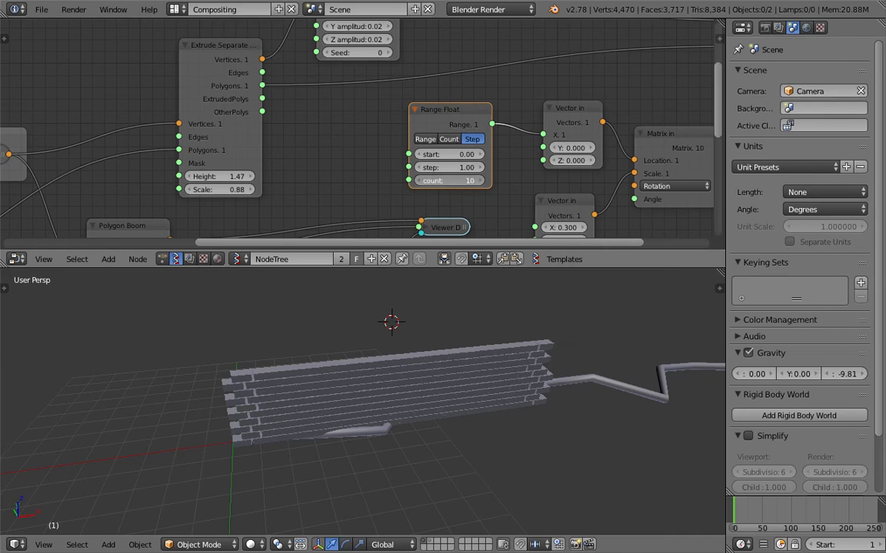
{"action": "left_click_drag", "start_coordinate": [453, 168], "coordinate": [725, 168]}
- Save the file over the existing one
{"action": "middle_click_drag", "start_coordinate": [450, 439], "coordinate": [382, 446]}
{"action": "middle_click_drag", "start_coordinate": [246, 163], "coordinate": [415, 143]}
{"action": "scroll", "coordinate": [422, 172], "scroll_direction": "down", "scroll_amount": 3}
{"action": "key", "text": "ctrl+s"}
{"action": "middle_click_drag", "start_coordinate": [300, 172], "coordinate": [337, 85]}
{"action": "left_click", "coordinate": [435, 154]}
- Set the bricks grid node's seed to 28
{"action": "scroll", "coordinate": [260, 130], "scroll_direction": "up", "scroll_amount": 2}
{"action": "scroll", "coordinate": [260, 130], "scroll_direction": "up", "scroll_amount": 1}
{"action": "middle_click_drag", "start_coordinate": [226, 211], "coordinate": [241, 119]}
{"action": "left_click_drag", "start_coordinate": [197, 175], "coordinate": [238, 175]}
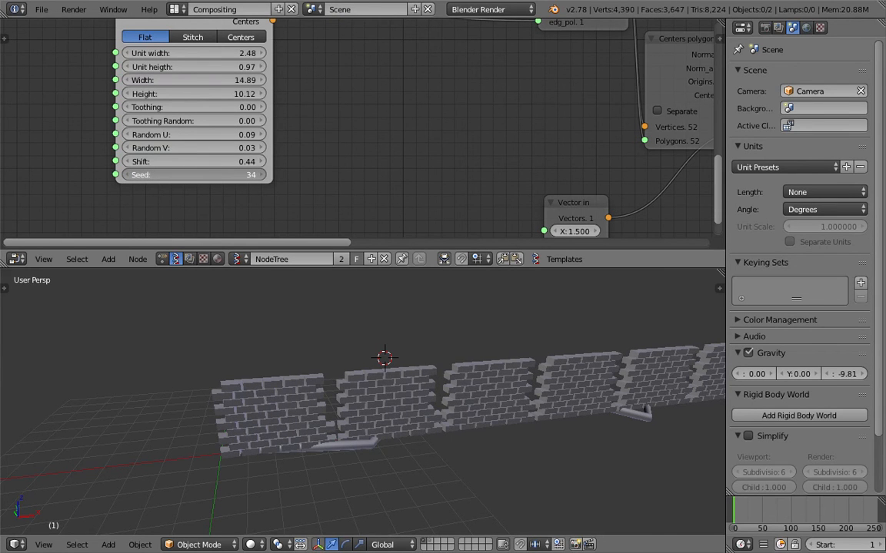
{"action": "left_click_drag", "start_coordinate": [239, 175], "coordinate": [229, 175]}
- Check the row of wall copies up close and save the file with the new seed
{"action": "middle_click_drag", "start_coordinate": [222, 430], "coordinate": [278, 526]}
{"action": "middle_click_drag", "start_coordinate": [320, 482], "coordinate": [420, 381]}
{"action": "scroll", "coordinate": [269, 403], "scroll_direction": "up", "scroll_amount": 3}
{"action": "scroll", "coordinate": [319, 370], "scroll_direction": "up", "scroll_amount": 3}
{"action": "scroll", "coordinate": [312, 377], "scroll_direction": "down", "scroll_amount": 5}
{"action": "key", "text": "ctrl+s"}
{"action": "left_click", "coordinate": [302, 380]}
{"action": "key", "text": "ctrl+s"}
{"action": "left_click", "coordinate": [474, 389]}
- Select the row of brick walls, Epsilon_0, and save the file again
{"action": "right_click", "coordinate": [399, 392]}
{"action": "scroll", "coordinate": [421, 380], "scroll_direction": "down", "scroll_amount": 4}
{"action": "middle_click_drag", "start_coordinate": [222, 431], "coordinate": [403, 352], "text": "shift"}
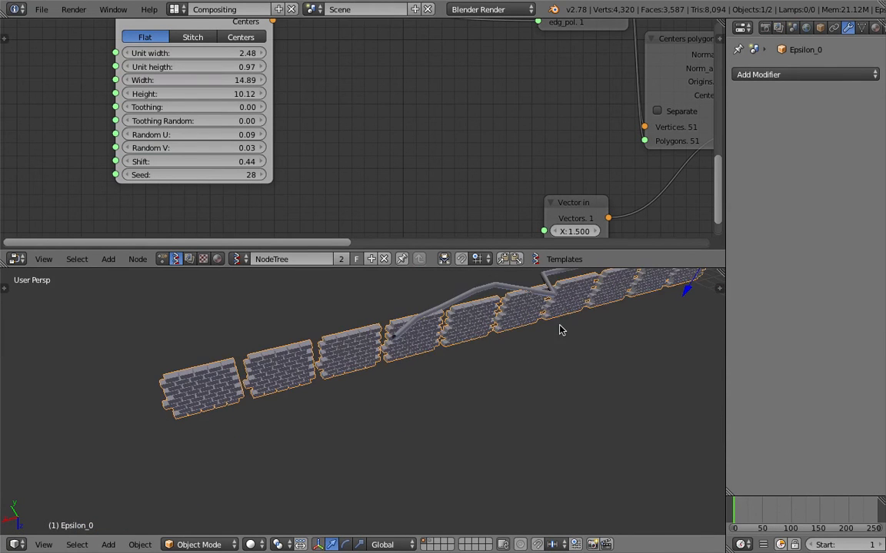
{"action": "middle_click_drag", "start_coordinate": [550, 340], "coordinate": [499, 368], "text": "shift"}
{"action": "key", "text": "ctrl+s"}
{"action": "left_click", "coordinate": [499, 368]}
{"action": "middle_click_drag", "start_coordinate": [339, 171], "coordinate": [366, 154]}
{"action": "key", "text": "ctrl+s"}
{"action": "left_click", "coordinate": [366, 153]}
- Rename the brick wall's node tree from NodeTree to GenerateBrick
{"action": "left_click", "coordinate": [239, 259]}
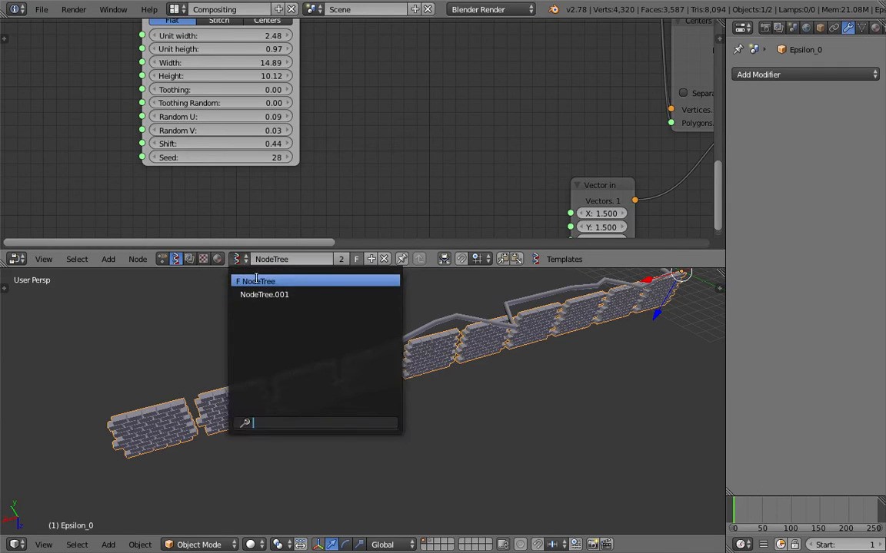
{"action": "left_click", "coordinate": [256, 280]}
{"action": "double_click", "coordinate": [283, 260]}
{"action": "type", "text": "Genera"}
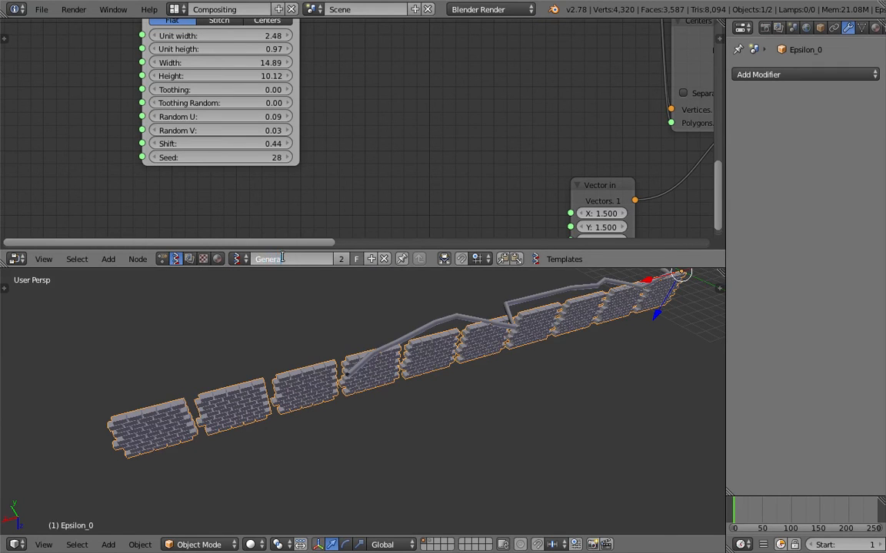
{"action": "type", "text": "teBrick"}
{"action": "key", "text": "Return"}
- Show NodeTree.001 in the node editor and rename it LineDeform
{"action": "left_click", "coordinate": [239, 260]}
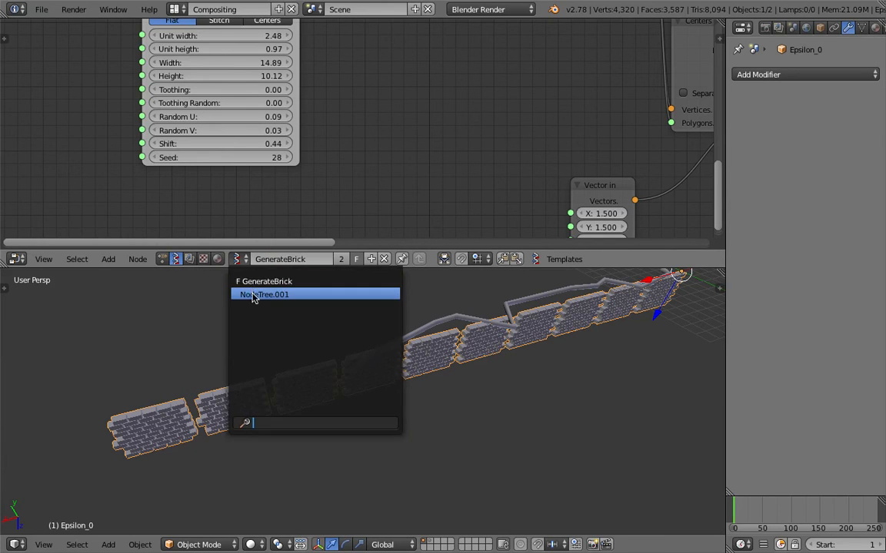
{"action": "left_click", "coordinate": [253, 294]}
{"action": "double_click", "coordinate": [272, 259]}
{"action": "type", "text": "LineDeform"}
{"action": "key", "text": "Return"}
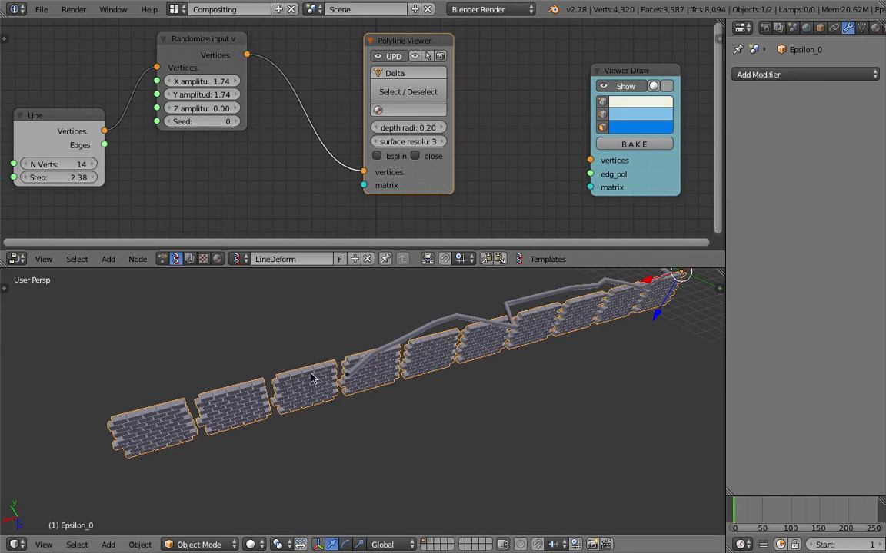
- Add a Curve modifier to the Epsilon_0 walls with Delta_0 as its object
{"action": "left_click", "coordinate": [739, 74]}
{"action": "left_click", "coordinate": [655, 136]}
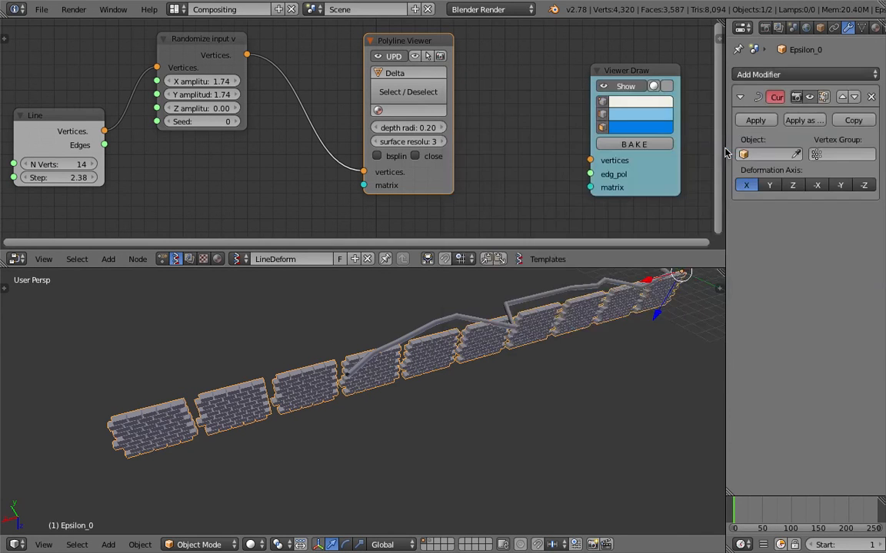
{"action": "left_click", "coordinate": [765, 154]}
{"action": "left_click", "coordinate": [742, 173]}
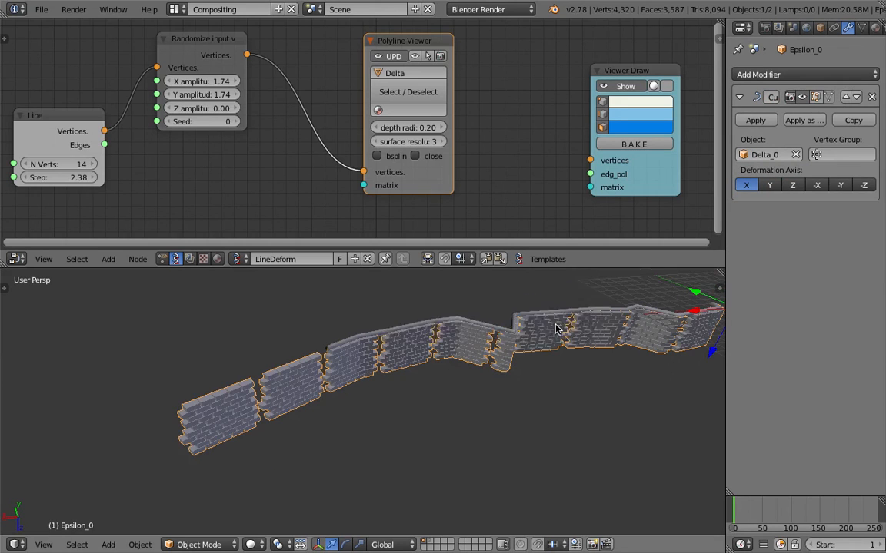
- Set the Line node's number of vertices to 17 and select the deforming curve Delta_0
{"action": "middle_click_drag", "start_coordinate": [312, 186], "coordinate": [352, 166]}
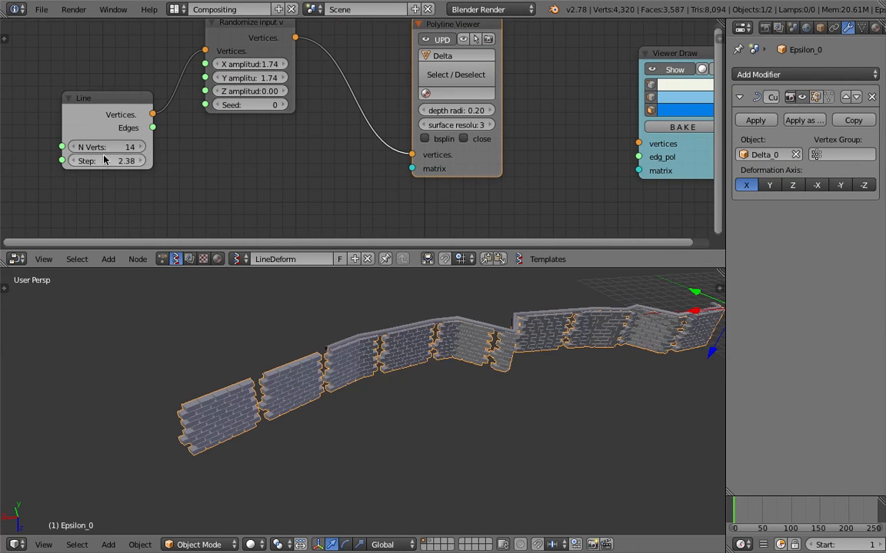
{"action": "mouse_move", "coordinate": [113, 148]}
{"action": "left_mouse_down"}
{"action": "mouse_move", "coordinate": [103, 148]}
{"action": "mouse_move", "coordinate": [127, 147]}
{"action": "mouse_move", "coordinate": [120, 148]}
{"action": "left_mouse_up"}
{"action": "middle_click_drag", "start_coordinate": [259, 291], "coordinate": [419, 369]}
{"action": "scroll", "coordinate": [413, 374], "scroll_direction": "up", "scroll_amount": 3}
{"action": "right_click", "coordinate": [504, 346]}
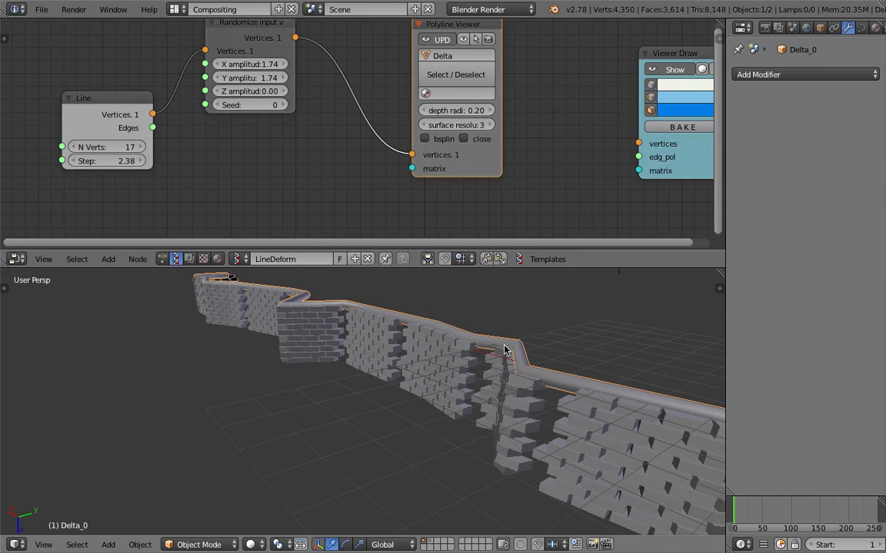
- Move the deforming curve Delta_0 to layer 2 and select the Epsilon_0 walls
{"action": "key", "text": "m"}
{"action": "key", "text": "2"}
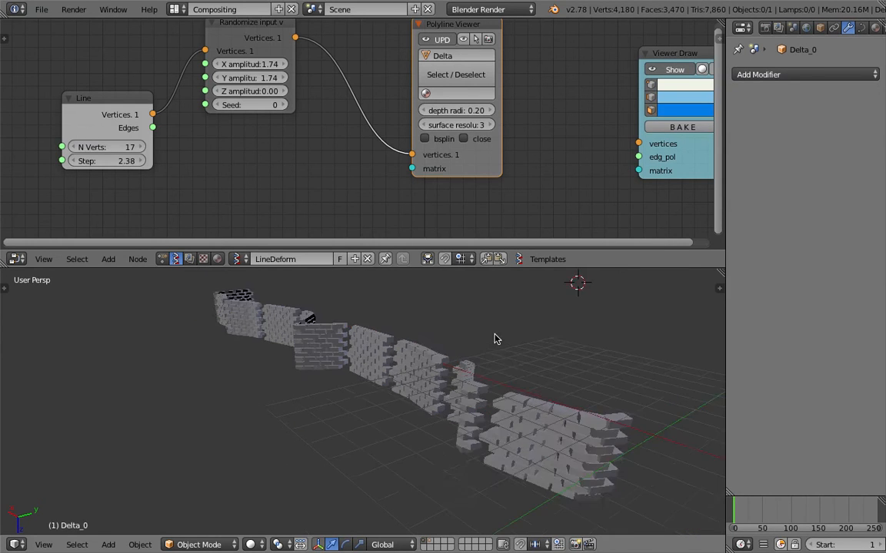
{"action": "middle_click_drag", "start_coordinate": [484, 357], "coordinate": [543, 388]}
{"action": "right_click", "coordinate": [547, 360]}
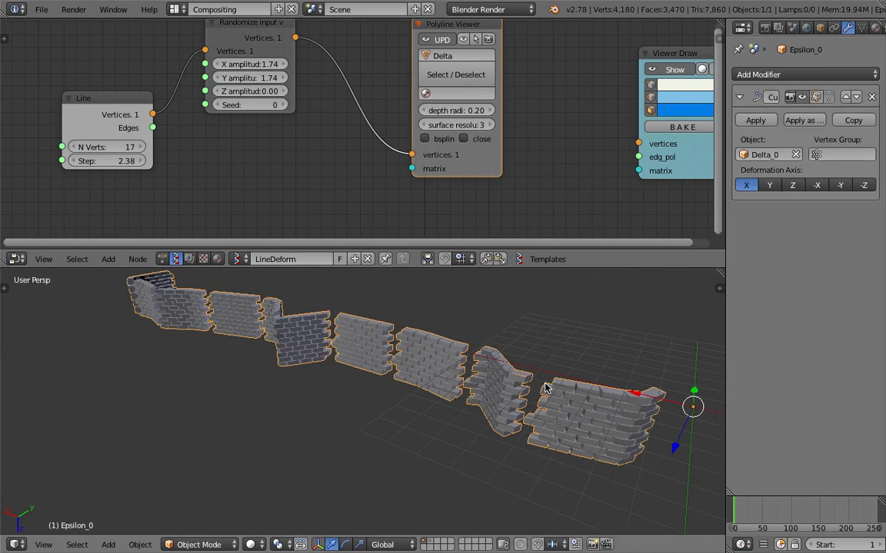
- Set the Randomize node's seed to 50 and shift the node slightly toward the Polyline Viewer
{"action": "left_click", "coordinate": [246, 105]}
{"action": "type", "text": "50"}
{"action": "key", "text": "Return"}
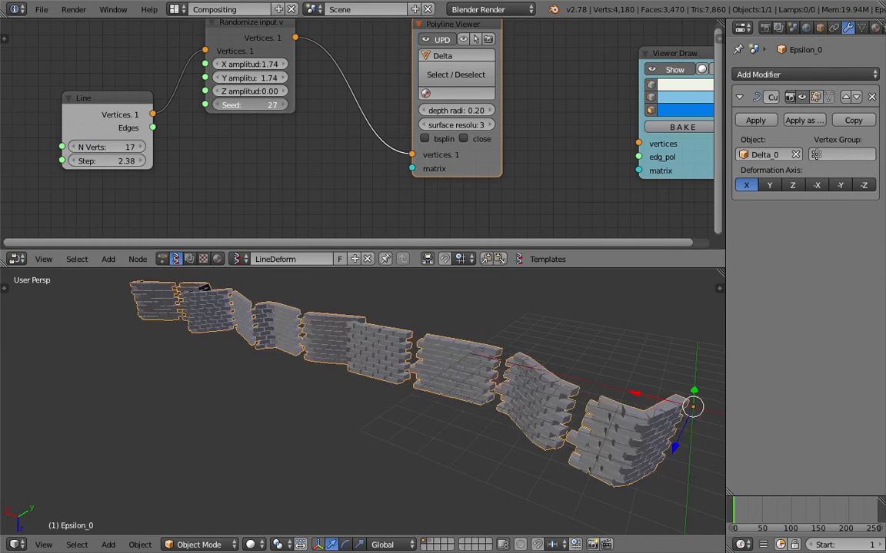
{"action": "middle_click_drag", "start_coordinate": [473, 348], "coordinate": [518, 471]}
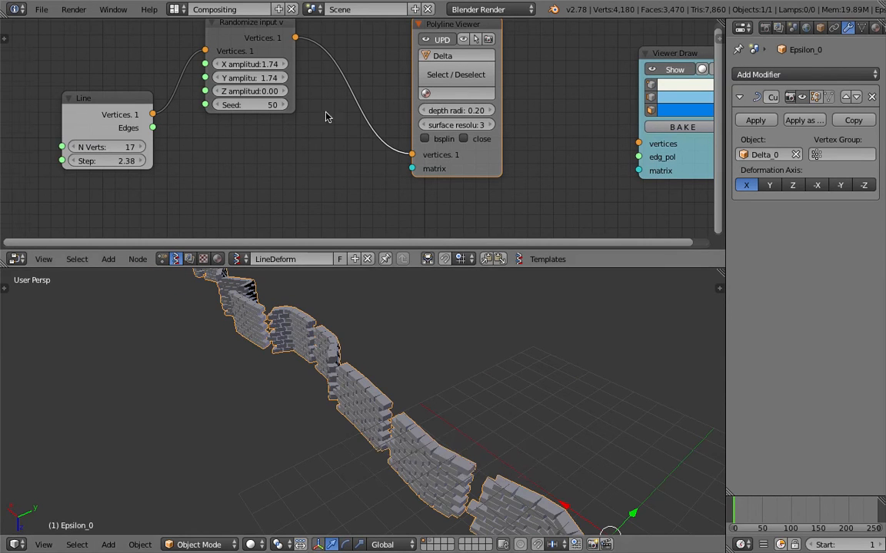
{"action": "scroll", "coordinate": [323, 152], "scroll_direction": "down", "scroll_amount": 1}
{"action": "left_click_drag", "start_coordinate": [261, 71], "coordinate": [285, 77]}
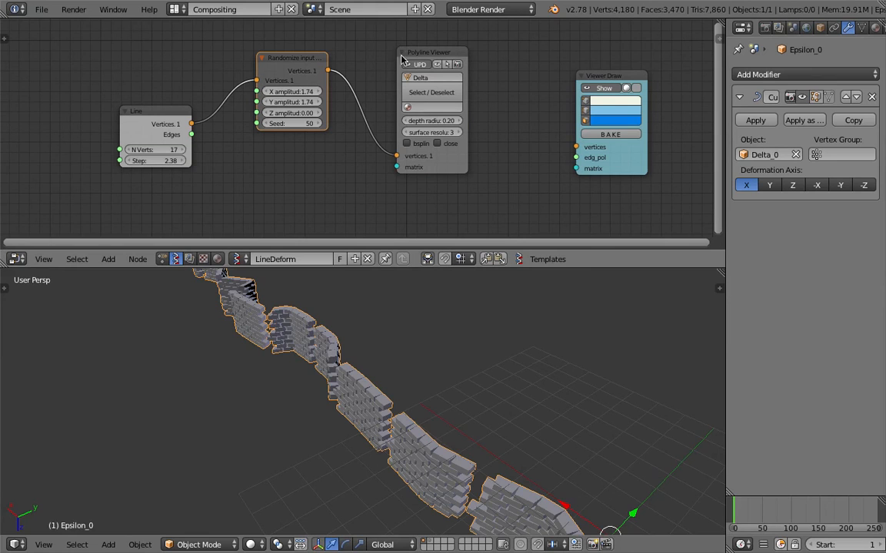
- Sketch example wall paths beside the wall with Grease Pencil: a square spiral, a wavy line, a zigzag and an S-curve
{"action": "scroll", "coordinate": [463, 467], "scroll_direction": "down", "scroll_amount": 4}
{"action": "mouse_move", "coordinate": [462, 466]}
{"action": "middle_mouse_down"}
{"action": "mouse_move", "coordinate": [402, 423]}
{"action": "mouse_move", "coordinate": [410, 469]}
{"action": "mouse_move", "coordinate": [439, 471]}
{"action": "middle_mouse_up"}
{"action": "left_click_drag", "start_coordinate": [436, 467], "coordinate": [422, 407]}
{"action": "mouse_move", "coordinate": [470, 372]}
{"action": "left_mouse_down"}
{"action": "mouse_move", "coordinate": [516, 443]}
{"action": "mouse_move", "coordinate": [448, 426]}
{"action": "left_mouse_up"}
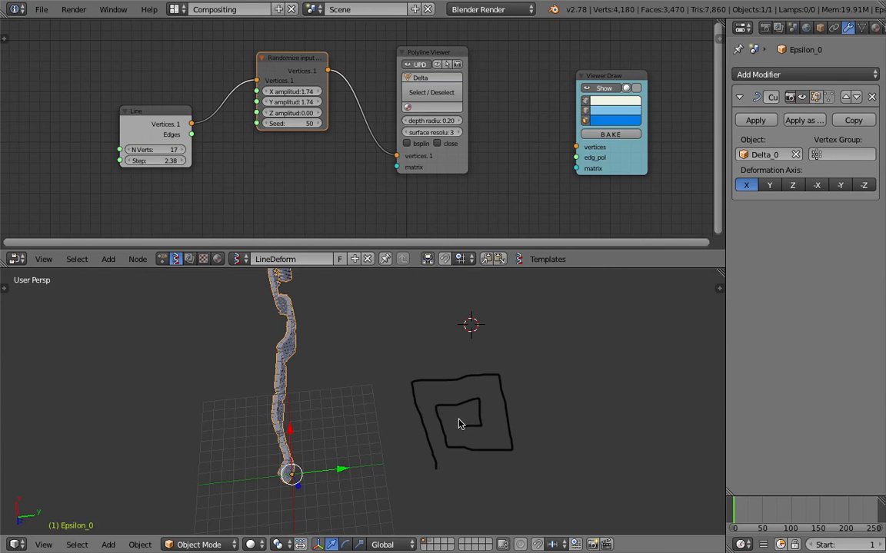
{"action": "middle_click_drag", "start_coordinate": [529, 412], "coordinate": [496, 451], "text": "shift"}
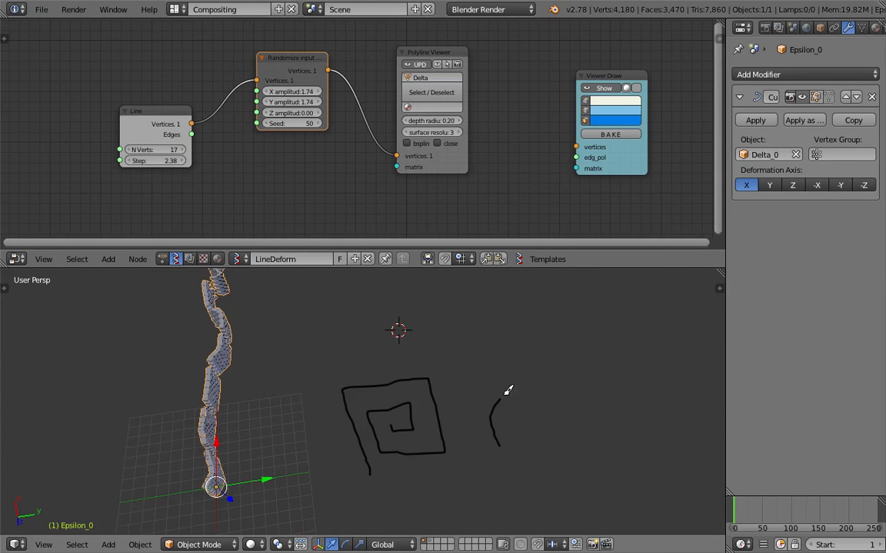
{"action": "middle_click_drag", "start_coordinate": [561, 366], "coordinate": [469, 415], "text": "shift"}
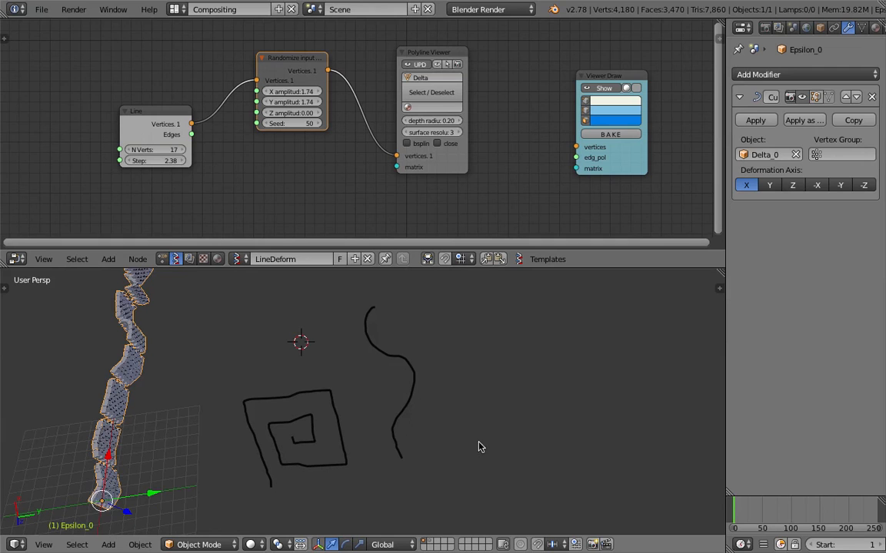
{"action": "mouse_move", "coordinate": [492, 446]}
{"action": "left_mouse_down"}
{"action": "mouse_move", "coordinate": [476, 422]}
{"action": "mouse_move", "coordinate": [499, 387]}
{"action": "left_mouse_up"}
{"action": "middle_click_drag", "start_coordinate": [513, 366], "coordinate": [492, 386], "text": "shift"}
{"action": "middle_click_drag", "start_coordinate": [195, 415], "coordinate": [155, 379]}
{"action": "middle_click_drag", "start_coordinate": [346, 411], "coordinate": [356, 420]}
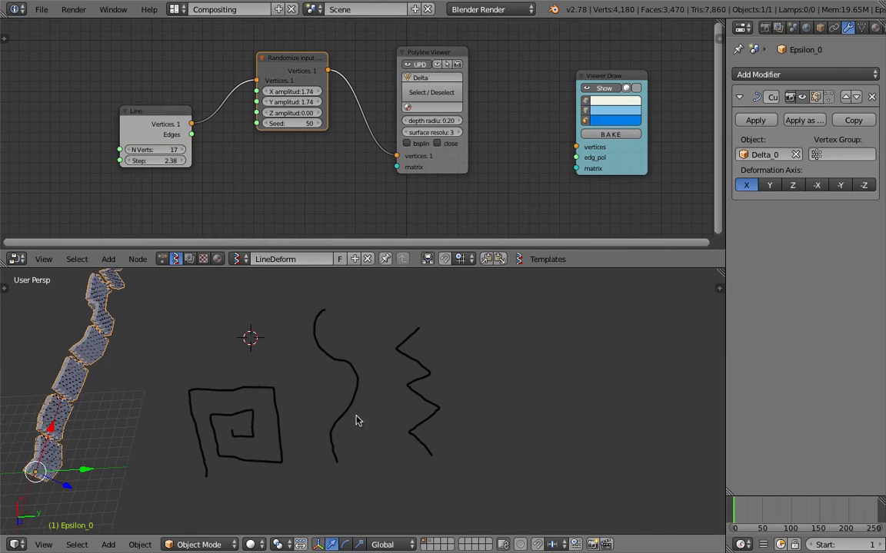
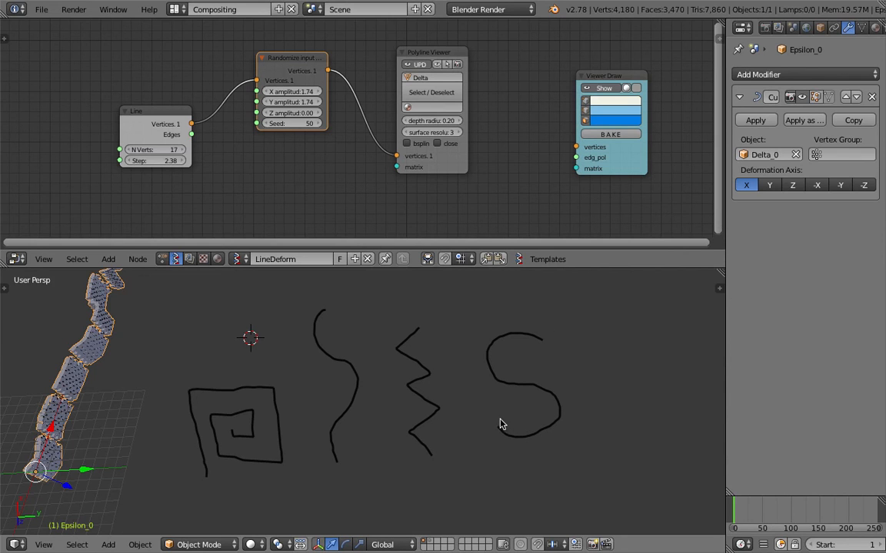
{"action": "middle_click_drag", "start_coordinate": [572, 419], "coordinate": [520, 424], "text": "shift"}
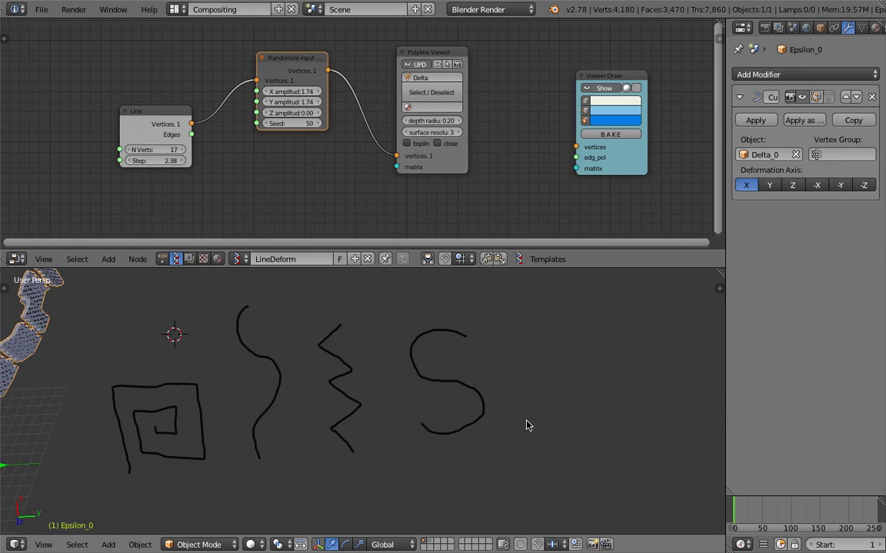
{"action": "middle_click_drag", "start_coordinate": [298, 432], "coordinate": [427, 459], "text": "shift"}
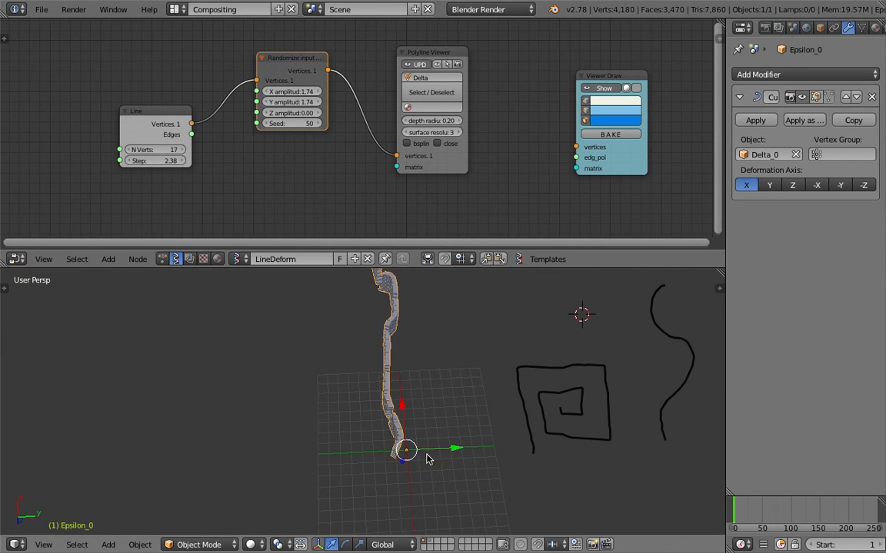
- Switch the 3D viewport to the top view with the wall's origin and full length in sight
{"action": "left_click", "coordinate": [44, 544]}
{"action": "left_click", "coordinate": [87, 485]}
{"action": "scroll", "coordinate": [340, 421], "scroll_direction": "up", "scroll_amount": 2}
{"action": "middle_click_drag", "start_coordinate": [333, 389], "coordinate": [281, 421], "text": "shift"}
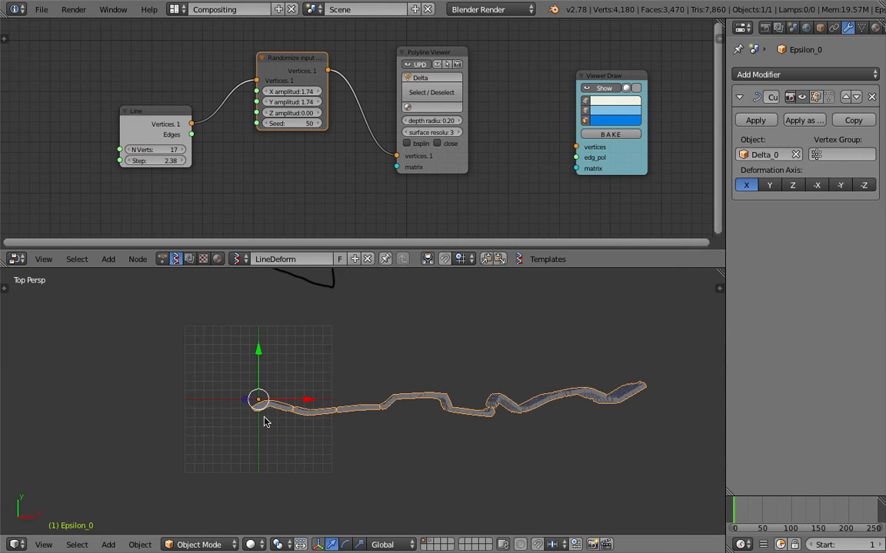
- Sketch a round spiral from the wall's origin with Grease Pencil and try to convert it with the object Convert to command
{"action": "mouse_move", "coordinate": [264, 381]}
{"action": "left_mouse_down"}
{"action": "mouse_move", "coordinate": [385, 369]}
{"action": "mouse_move", "coordinate": [371, 455]}
{"action": "mouse_move", "coordinate": [292, 397]}
{"action": "mouse_move", "coordinate": [367, 406]}
{"action": "left_mouse_up"}
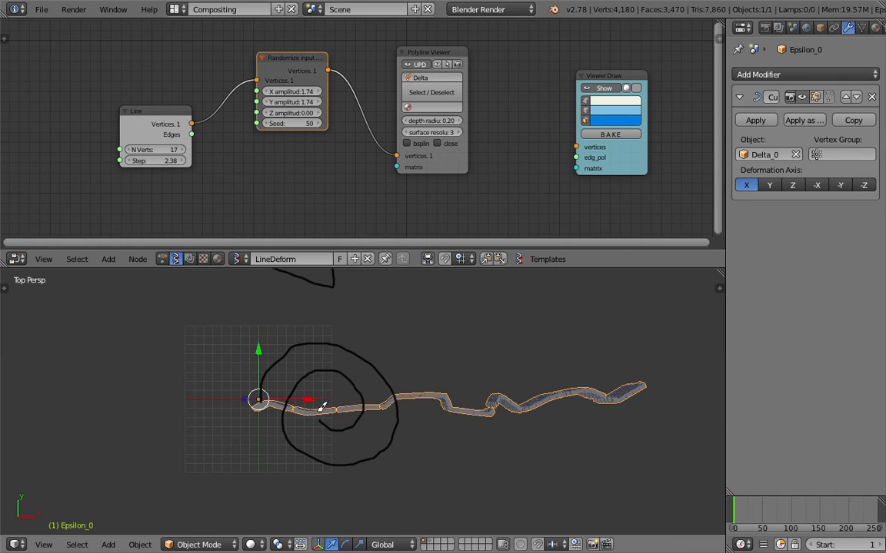
{"action": "key", "text": "space"}
{"action": "type", "text": "conver"}
{"action": "key", "text": "Return"}
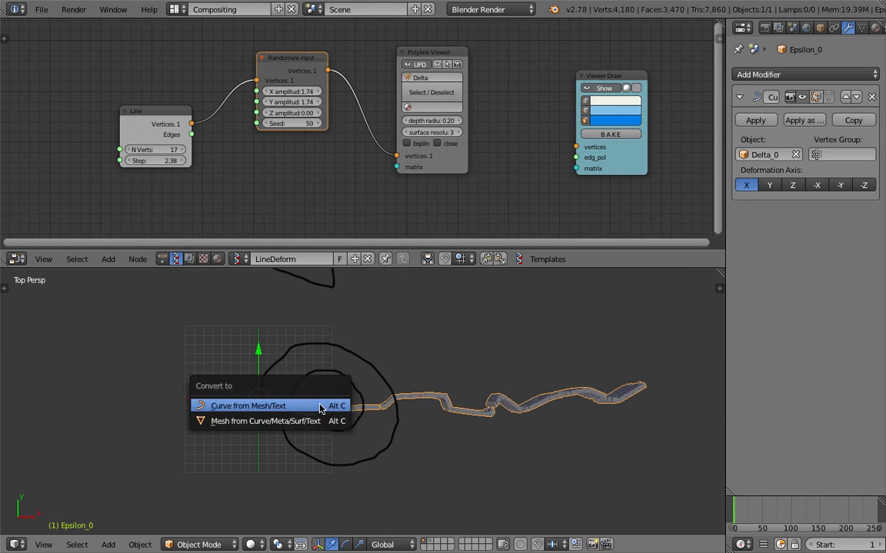
{"action": "key", "text": "space"}
{"action": "type", "text": "conver"}
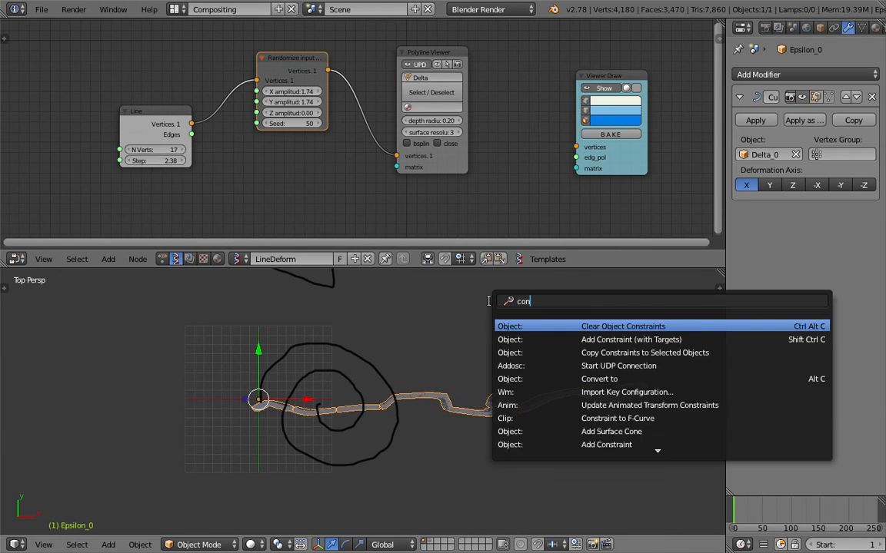
{"action": "key", "text": "Down"}
{"action": "key", "text": "Return"}
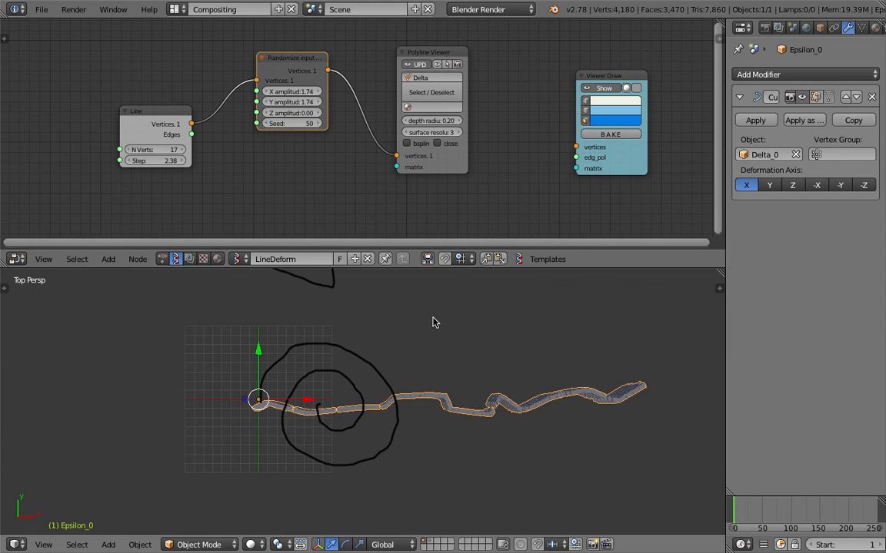
- Convert all the Grease Pencil sketches to a Bezier curve
{"action": "key", "text": "space"}
{"action": "key", "text": "Return"}
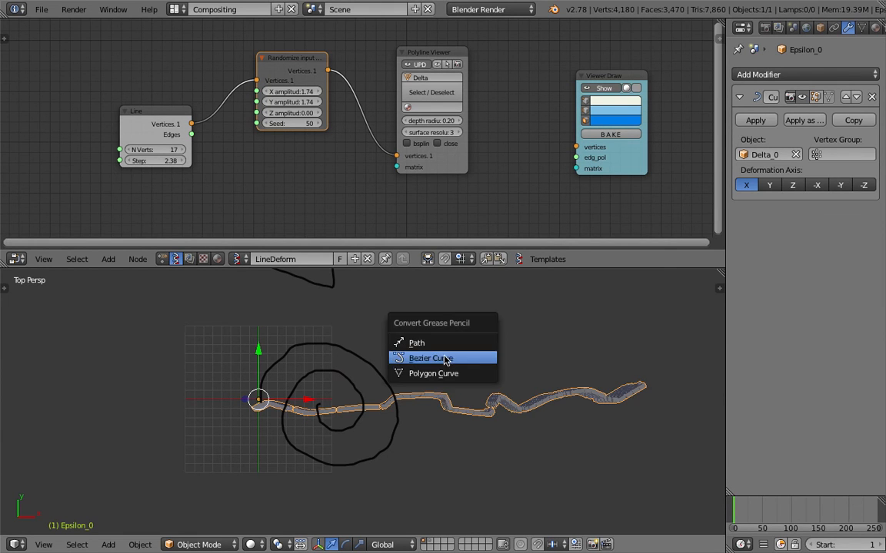
{"action": "left_click", "coordinate": [443, 360]}
{"action": "scroll", "coordinate": [315, 343], "scroll_direction": "down", "scroll_amount": 8}
{"action": "scroll", "coordinate": [354, 349], "scroll_direction": "up", "scroll_amount": 3}
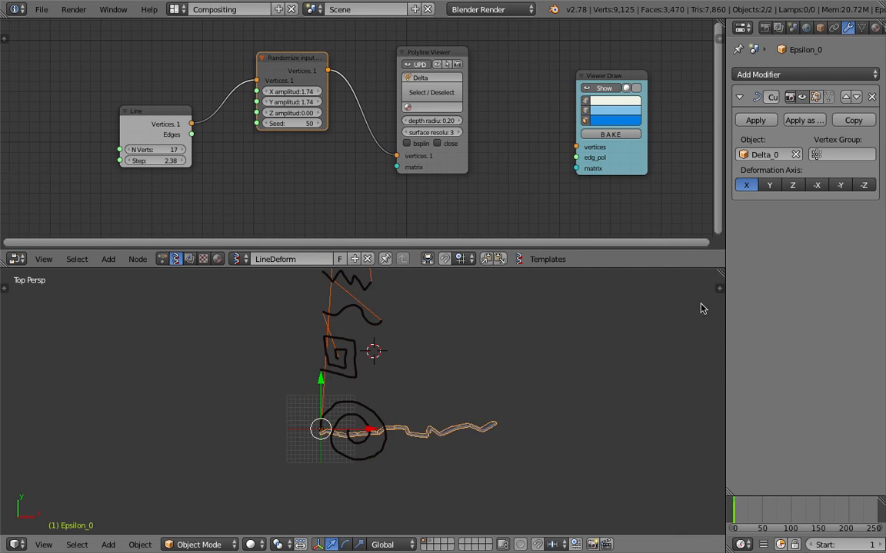
- Remove the Grease Pencil layer holding the sketches, and undo the accidental deletion of the selected objects
{"action": "key", "text": "n"}
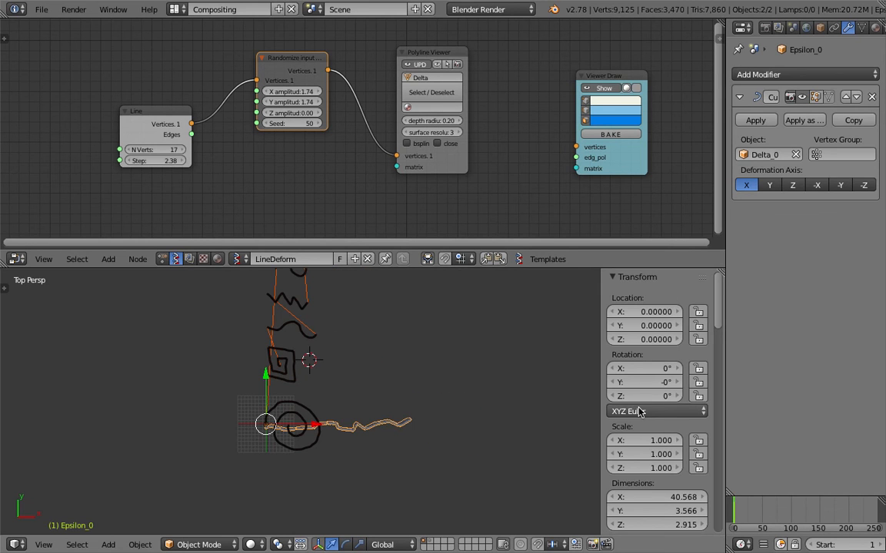
{"action": "scroll", "coordinate": [648, 419], "scroll_direction": "down", "scroll_amount": 5}
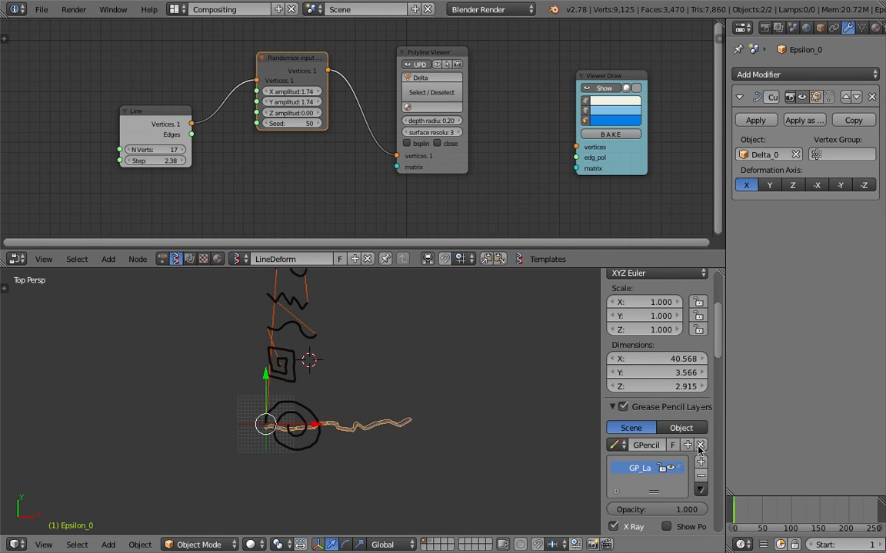
{"action": "left_click", "coordinate": [700, 475]}
{"action": "key", "text": "x"}
{"action": "left_click", "coordinate": [338, 392]}
{"action": "key", "text": "ctrl+z"}
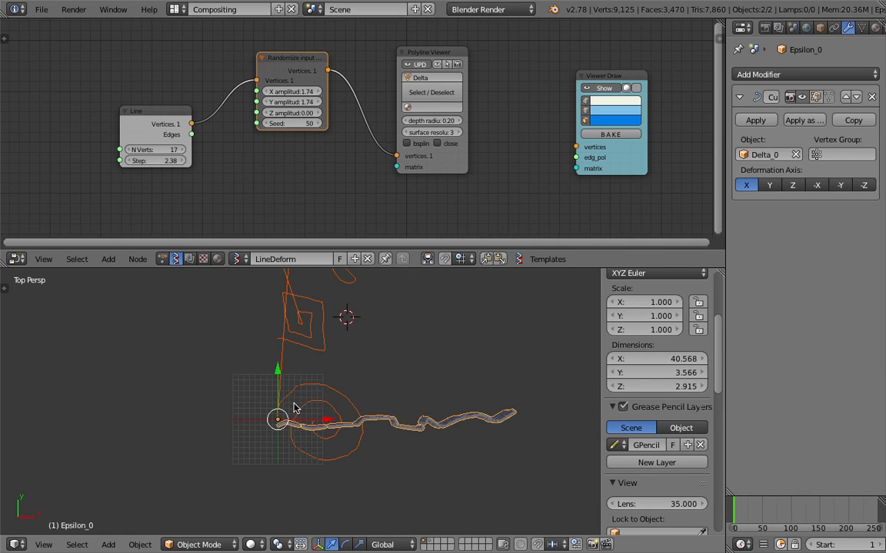
- Delete the Bezier curve converted from the sketches
{"action": "right_click", "coordinate": [336, 358]}
{"action": "key", "text": "x"}
{"action": "left_click", "coordinate": [314, 357]}
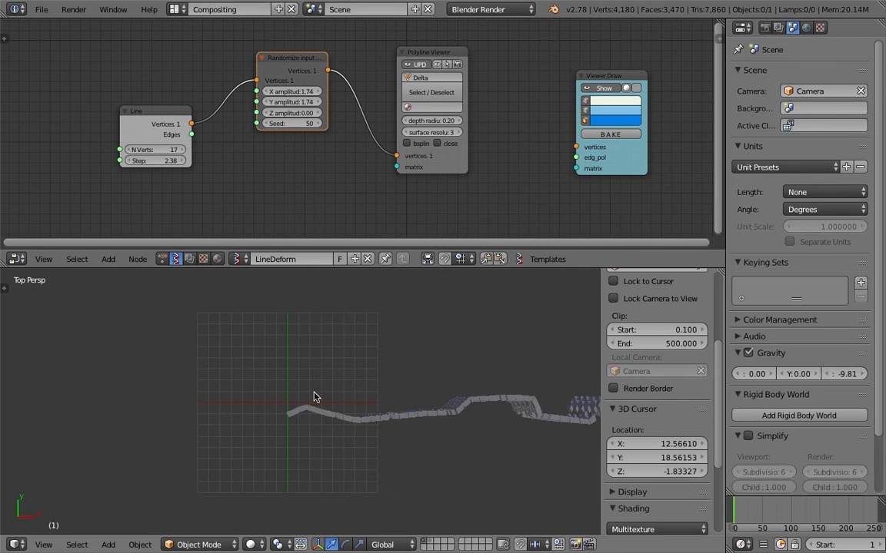
- Sketch a round inward spiral about 16.5 by 12.9 units with Grease Pencil, starting at the wall's origin
{"action": "middle_click_drag", "start_coordinate": [319, 402], "coordinate": [311, 402], "text": "shift"}
{"action": "left_click_drag", "start_coordinate": [282, 408], "coordinate": [286, 393]}
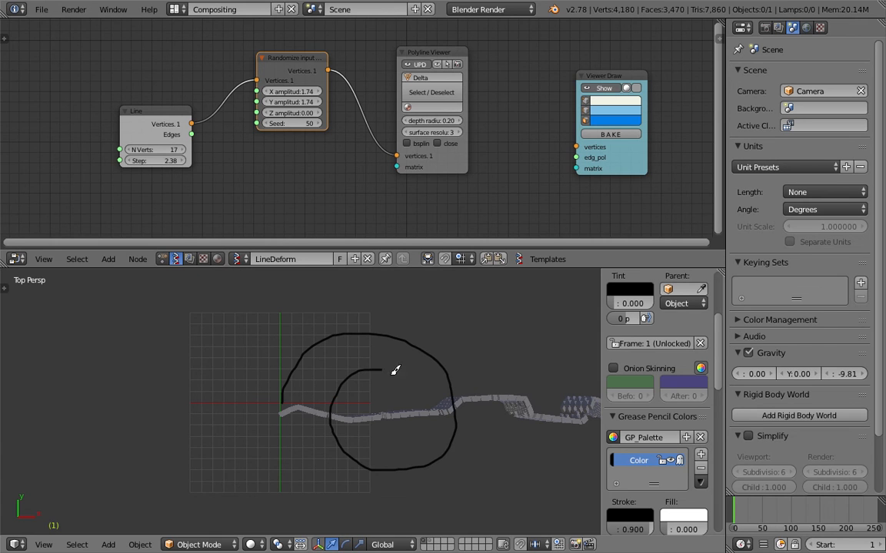
{"action": "middle_click_drag", "start_coordinate": [401, 416], "coordinate": [474, 396]}
- Convert the Grease Pencil spiral to a Bezier curve and select the new curve
{"action": "key", "text": "space"}
{"action": "type", "text": "conv"}
{"action": "key", "text": "Return"}
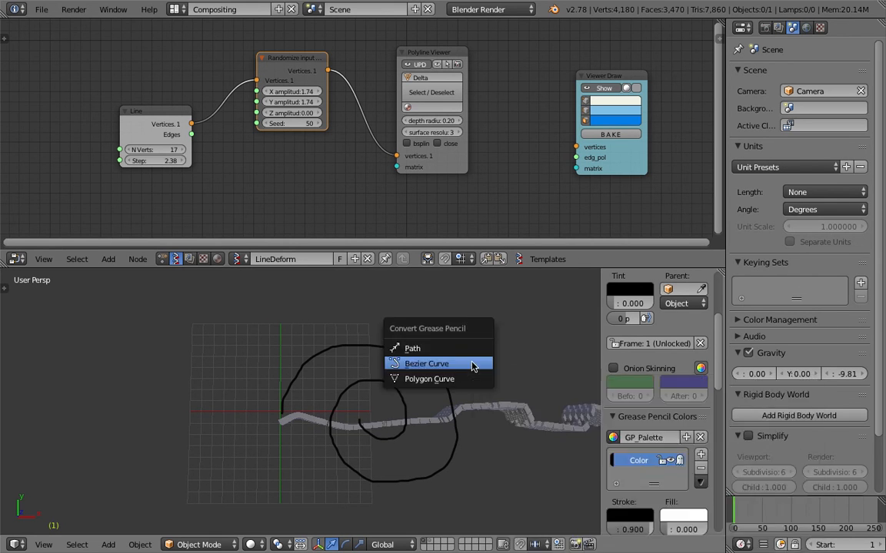
{"action": "left_click", "coordinate": [473, 366]}
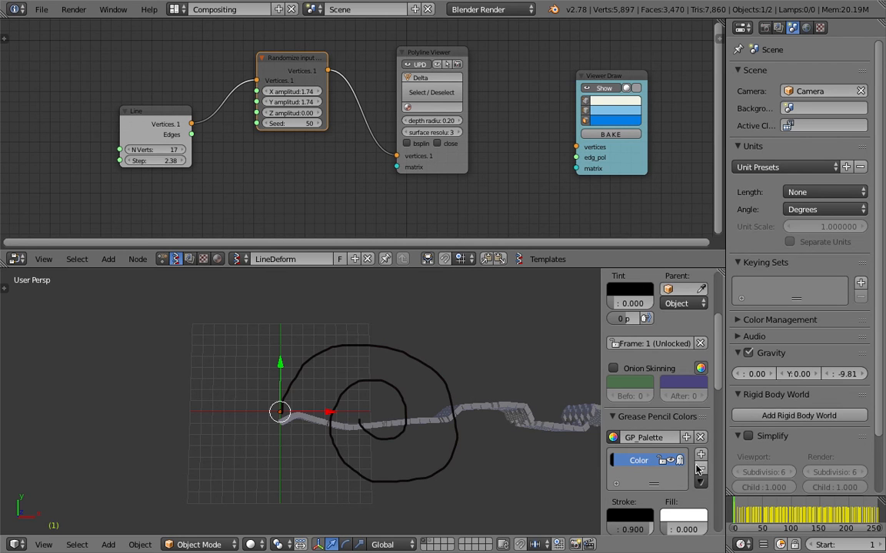
{"action": "right_click", "coordinate": [350, 350]}
{"action": "middle_click_drag", "start_coordinate": [379, 388], "coordinate": [289, 329]}
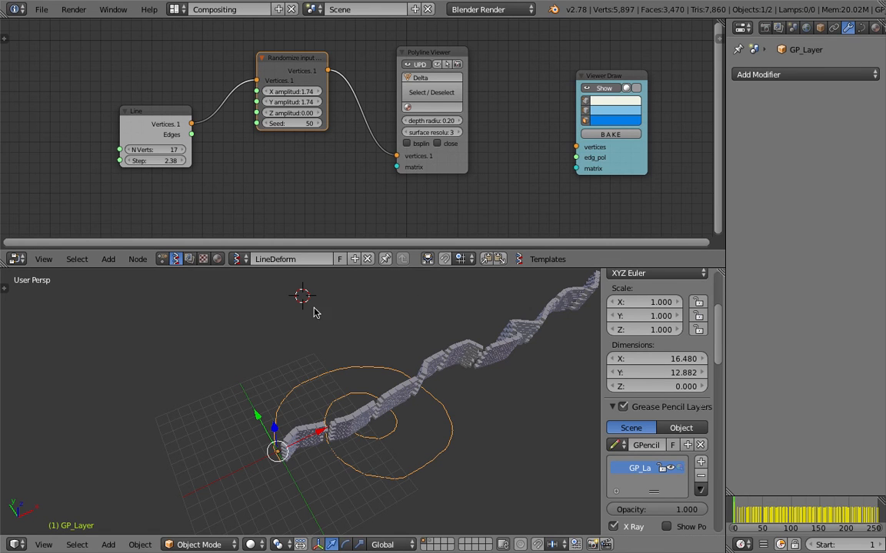
- Change the Curve modifier's object on the Epsilon_0 walls to the spiral curve GP_Layer
{"action": "right_click", "coordinate": [380, 413]}
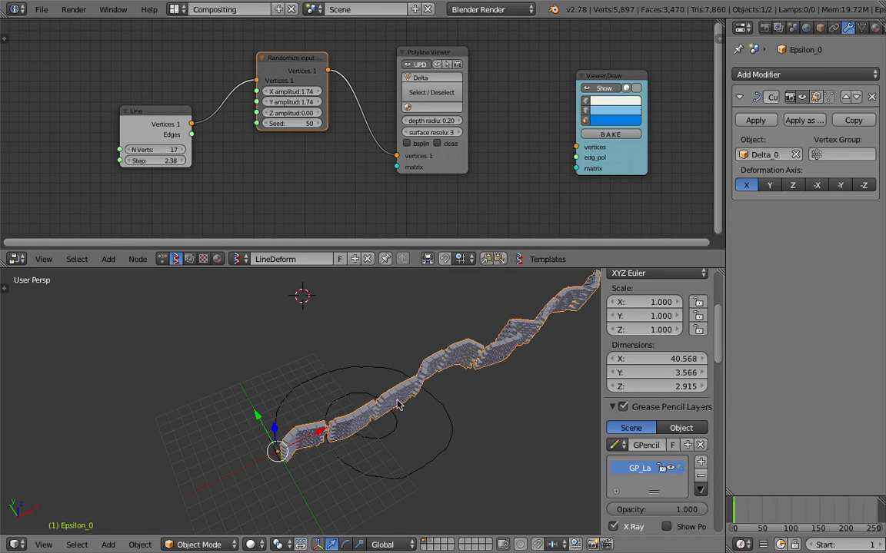
{"action": "left_click", "coordinate": [765, 154]}
{"action": "left_click", "coordinate": [759, 189]}
{"action": "middle_click_drag", "start_coordinate": [326, 465], "coordinate": [311, 343]}
{"action": "scroll", "coordinate": [326, 415], "scroll_direction": "up", "scroll_amount": 4}
{"action": "middle_click_drag", "start_coordinate": [331, 435], "coordinate": [296, 435]}
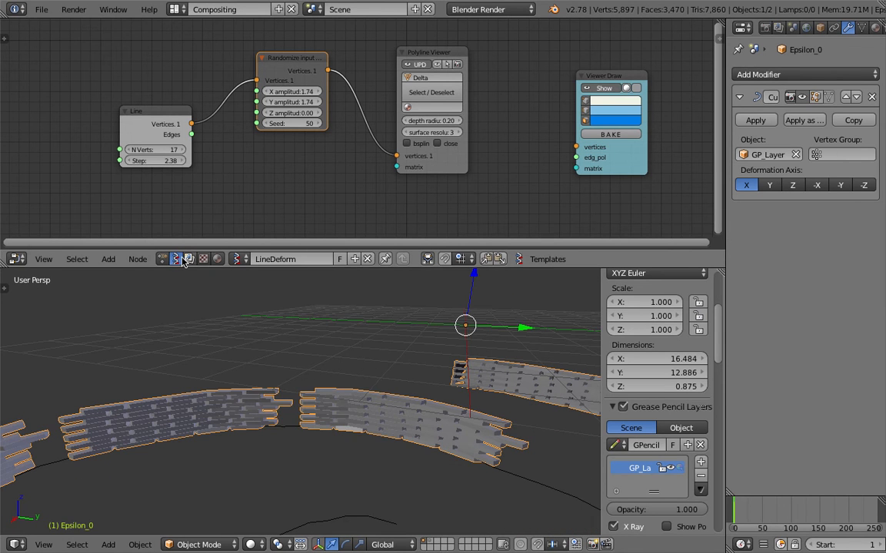
- Show the GenerateBrick node tree and raise the Range Float node's count to 15
{"action": "left_click", "coordinate": [239, 259]}
{"action": "left_click", "coordinate": [256, 284]}
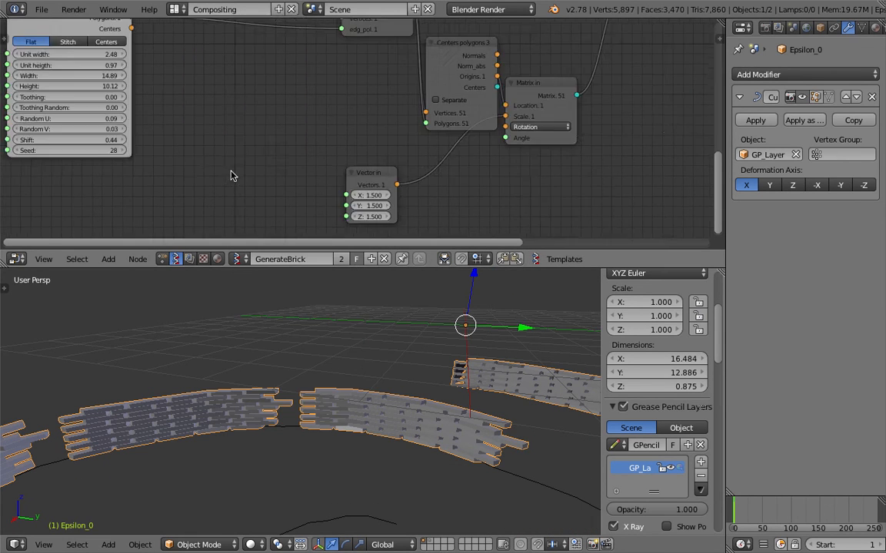
{"action": "scroll", "coordinate": [361, 208], "scroll_direction": "down", "scroll_amount": 5}
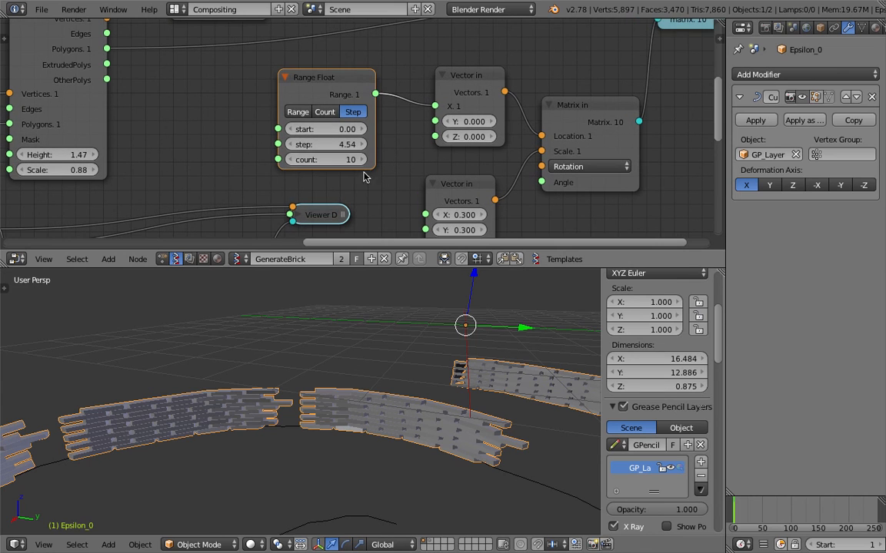
{"action": "left_click", "coordinate": [364, 161]}
{"action": "left_click", "coordinate": [364, 160]}
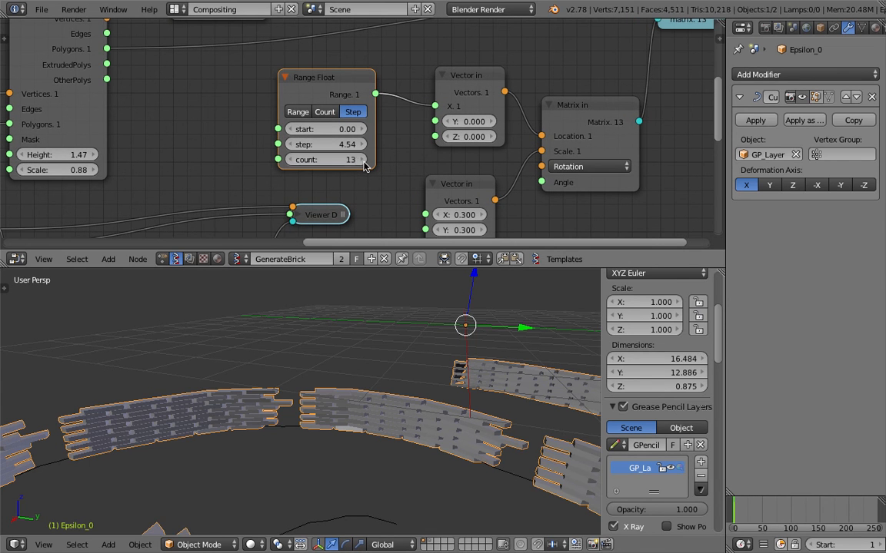
{"action": "left_click", "coordinate": [365, 160]}
{"action": "left_click", "coordinate": [364, 160]}
{"action": "left_click", "coordinate": [365, 160]}
- Set the Range Float node's step to 3.22 and its count to 19 so the wall segments follow the spiral
{"action": "middle_click_drag", "start_coordinate": [408, 415], "coordinate": [413, 261]}
{"action": "middle_click_drag", "start_coordinate": [382, 176], "coordinate": [377, 154]}
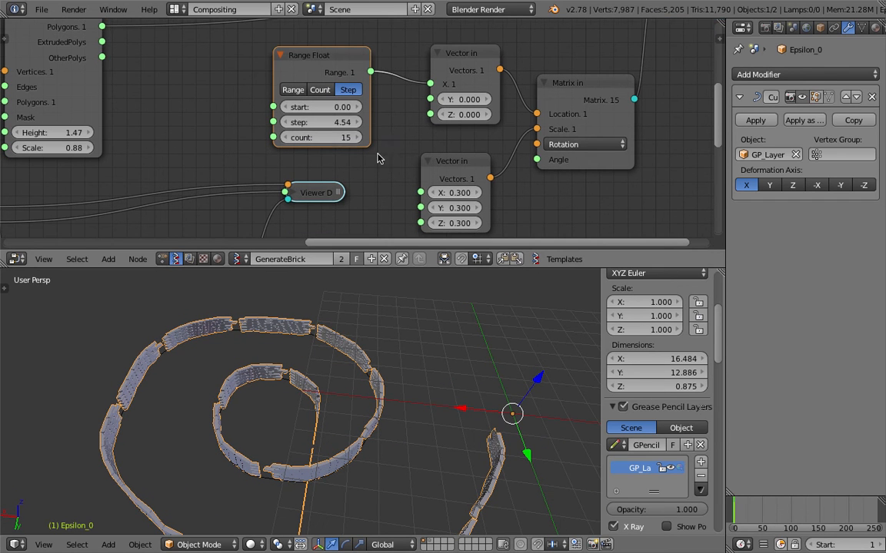
{"action": "left_click_drag", "start_coordinate": [346, 122], "coordinate": [232, 122]}
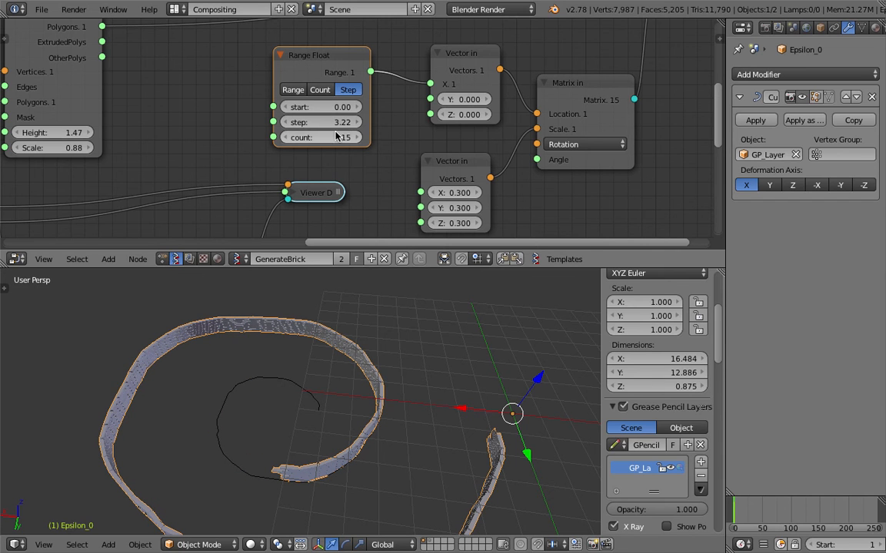
{"action": "left_click", "coordinate": [353, 137]}
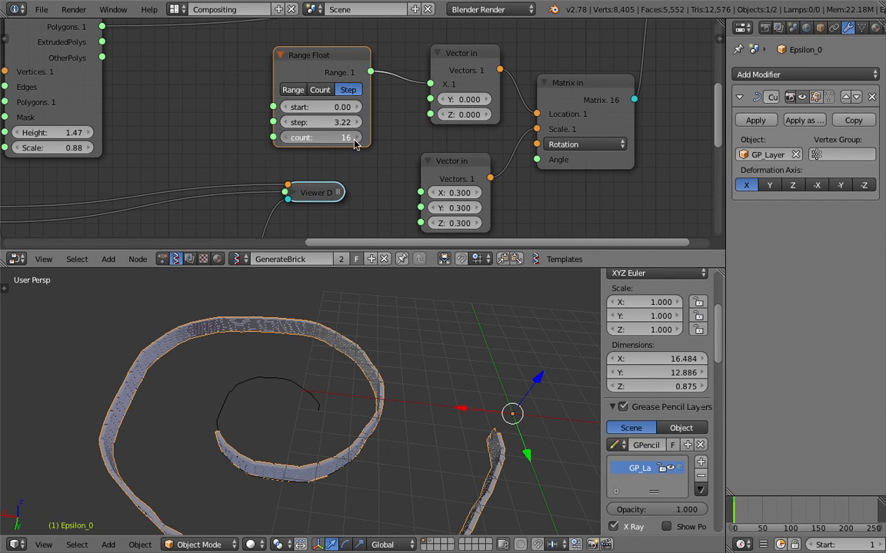
{"action": "left_click", "coordinate": [353, 137]}
{"action": "left_click", "coordinate": [353, 138]}
{"action": "left_click", "coordinate": [353, 138]}
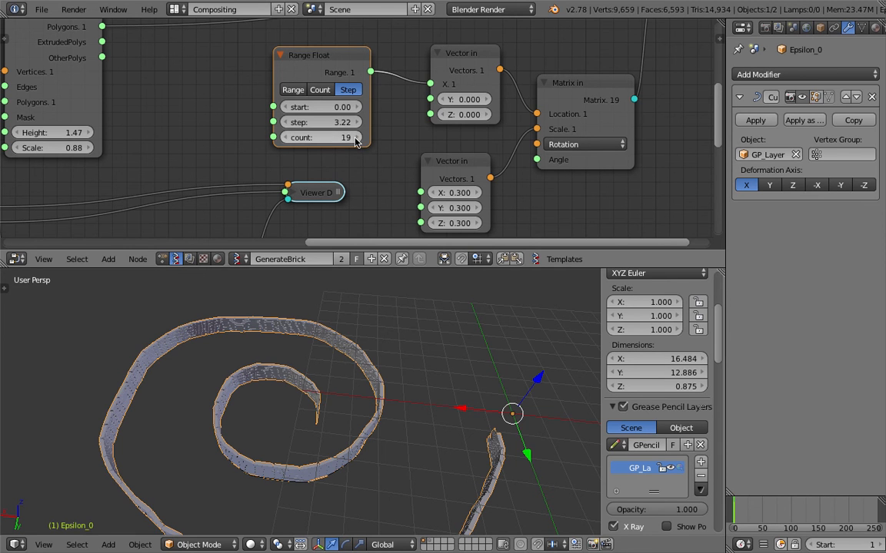
- Set the scale vector's Z to 0.600 and the Range Float node's step to 3.13
{"action": "scroll", "coordinate": [368, 385], "scroll_direction": "up", "scroll_amount": 5}
{"action": "middle_click_drag", "start_coordinate": [368, 384], "coordinate": [298, 405]}
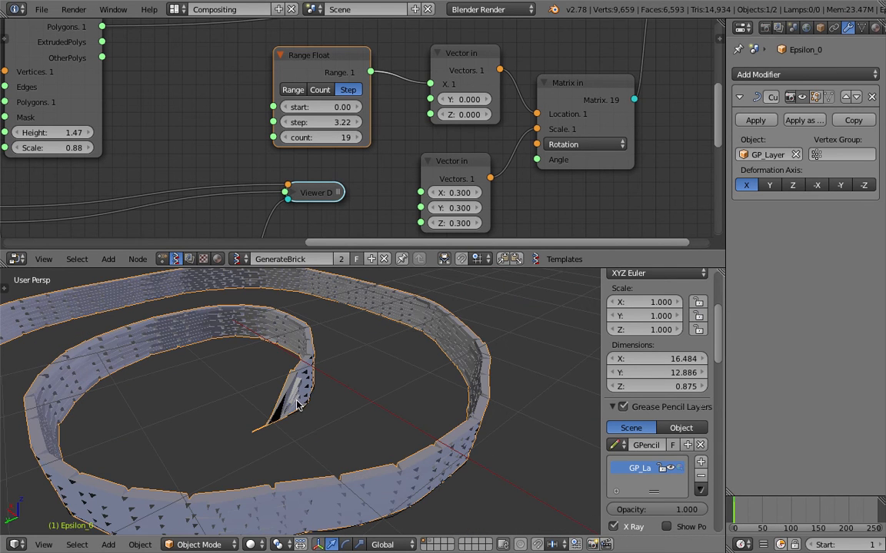
{"action": "middle_click_drag", "start_coordinate": [486, 201], "coordinate": [476, 184]}
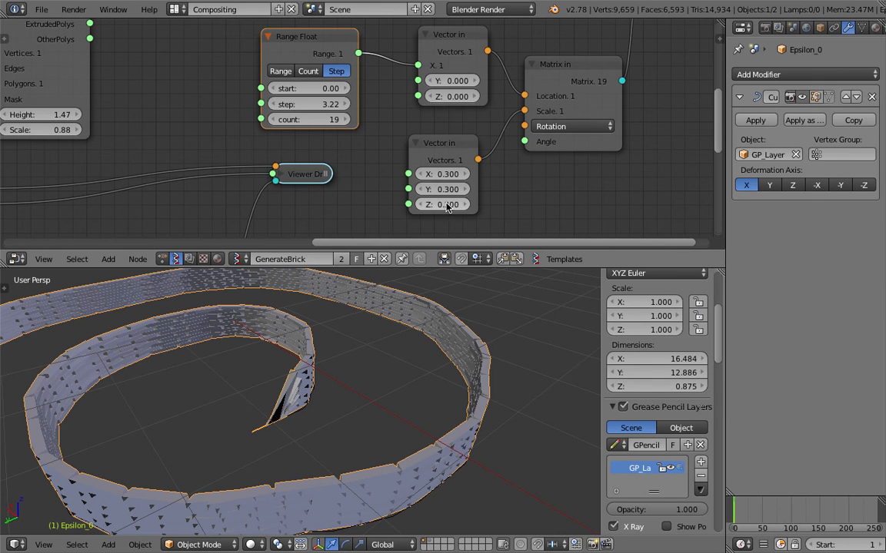
{"action": "left_click_drag", "start_coordinate": [442, 204], "coordinate": [465, 205]}
{"action": "middle_click_drag", "start_coordinate": [399, 383], "coordinate": [419, 359]}
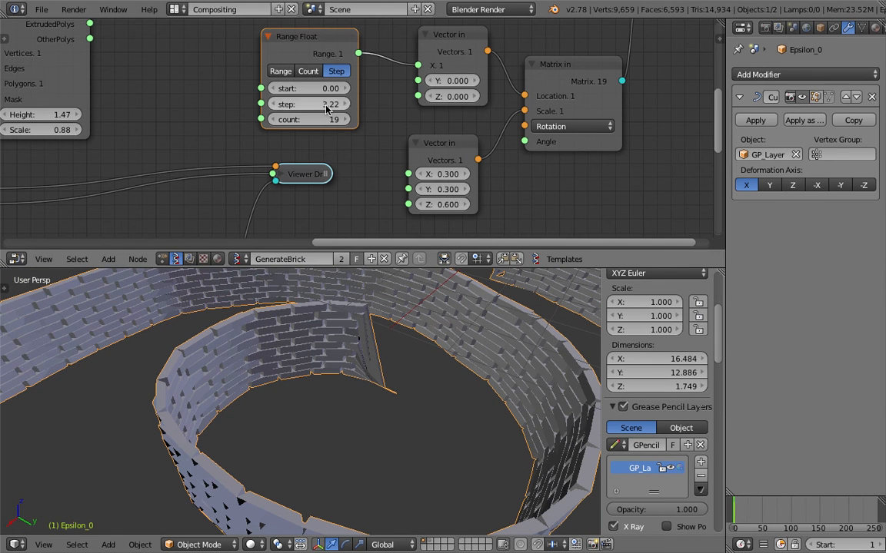
{"action": "mouse_move", "coordinate": [325, 105]}
{"action": "left_mouse_down"}
{"action": "mouse_move", "coordinate": [304, 105]}
{"action": "mouse_move", "coordinate": [321, 104]}
{"action": "left_mouse_up"}
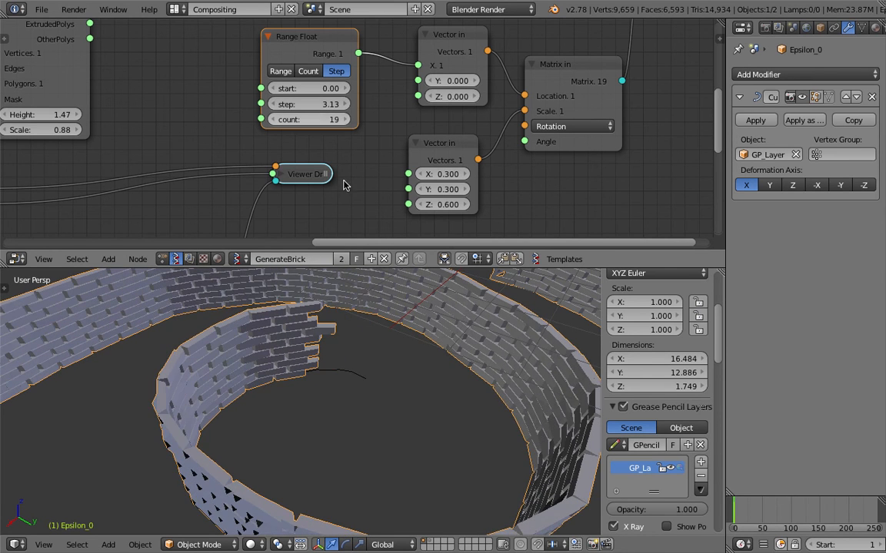
- Check the wall's ends against the GP_Layer curve, set the Range Float node's start to 0.51 and reselect Epsilon_0
{"action": "scroll", "coordinate": [336, 370], "scroll_direction": "down", "scroll_amount": 5}
{"action": "middle_click_drag", "start_coordinate": [336, 370], "coordinate": [419, 380]}
{"action": "scroll", "coordinate": [132, 369], "scroll_direction": "up", "scroll_amount": 6}
{"action": "right_click", "coordinate": [491, 385]}
{"action": "scroll", "coordinate": [490, 383], "scroll_direction": "down", "scroll_amount": 4}
{"action": "middle_click_drag", "start_coordinate": [491, 383], "coordinate": [294, 423]}
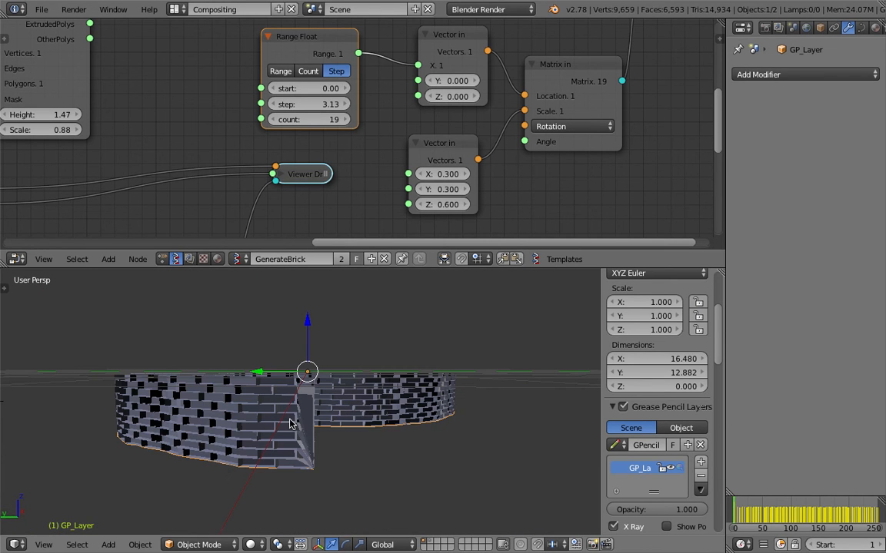
{"action": "scroll", "coordinate": [342, 115], "scroll_direction": "up", "scroll_amount": 2}
{"action": "left_click_drag", "start_coordinate": [332, 86], "coordinate": [372, 86]}
{"action": "middle_click_drag", "start_coordinate": [427, 372], "coordinate": [421, 439]}
{"action": "right_click", "coordinate": [429, 339]}
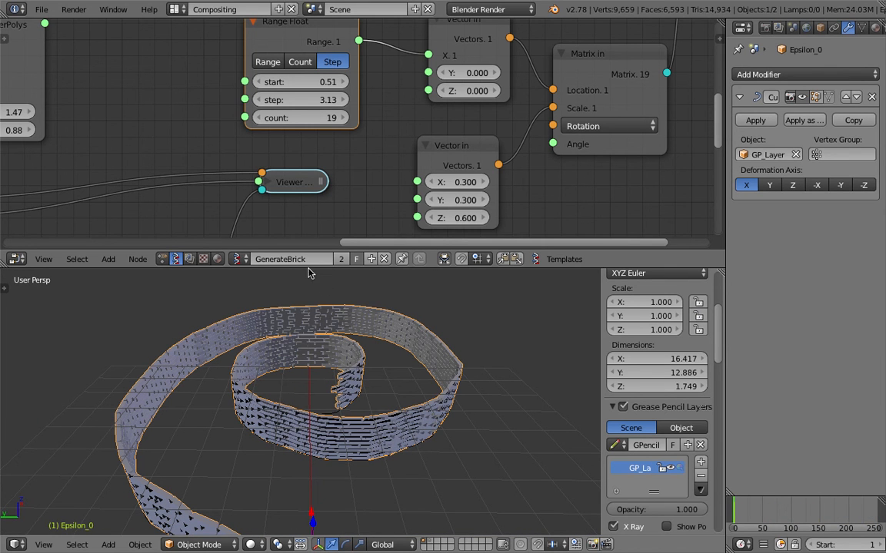
{"action": "scroll", "coordinate": [361, 191], "scroll_direction": "down", "scroll_amount": 4}
{"action": "scroll", "coordinate": [384, 153], "scroll_direction": "down", "scroll_amount": 4}
{"action": "middle_click_drag", "start_coordinate": [174, 63], "coordinate": [246, 52]}
{"action": "scroll", "coordinate": [366, 137], "scroll_direction": "up", "scroll_amount": 10}
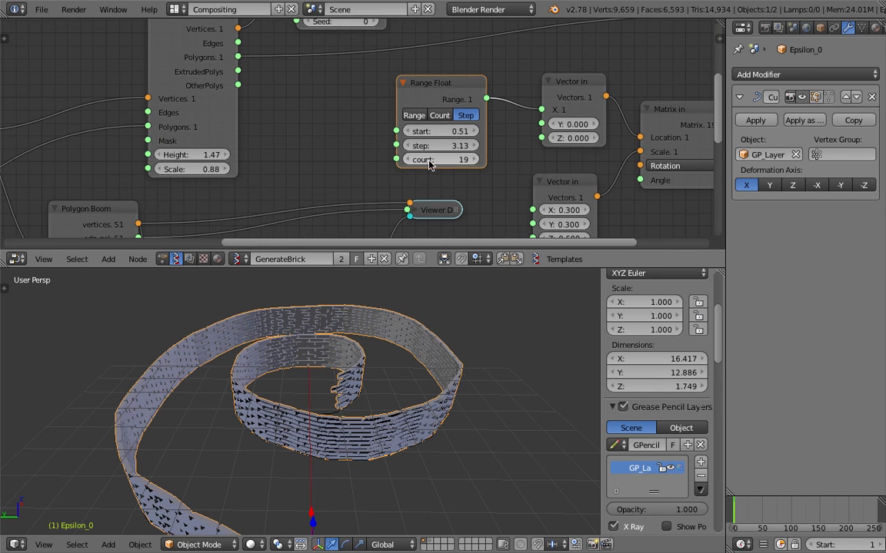
{"action": "left_click", "coordinate": [473, 163]}
{"action": "left_click", "coordinate": [408, 161]}
- Rename the GenerateBrick node tree as 1_GenerateBrick
{"action": "middle_click_drag", "start_coordinate": [330, 178], "coordinate": [331, 140]}
{"action": "left_click", "coordinate": [241, 259]}
{"action": "left_click", "coordinate": [262, 282]}
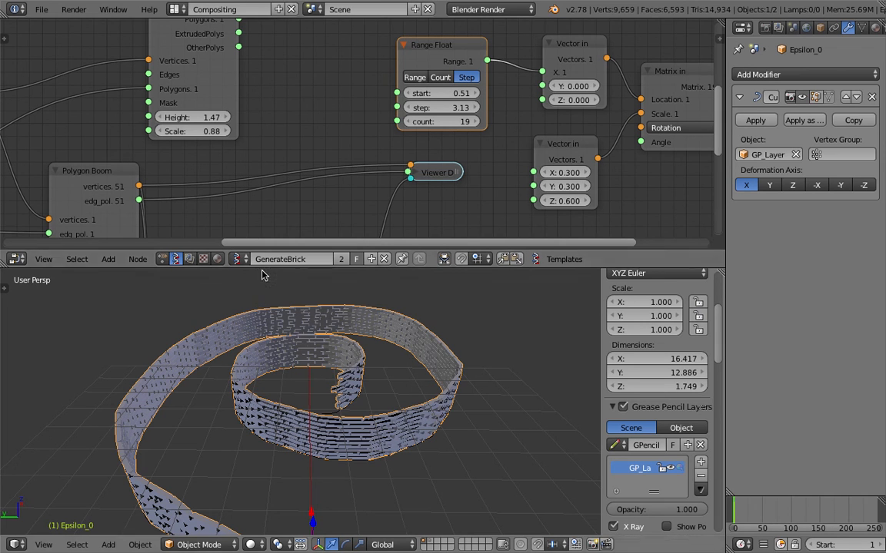
{"action": "type", "text": "_"}
{"action": "key", "text": "Return"}
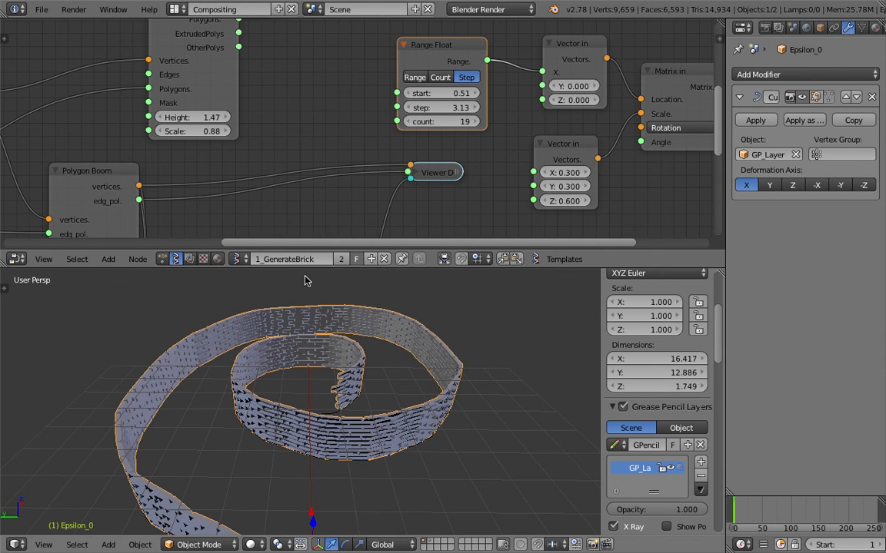
{"action": "left_click", "coordinate": [239, 259]}
{"action": "left_click", "coordinate": [269, 279]}
- Examine the spiral brick wall from several angles and distances
{"action": "scroll", "coordinate": [309, 139], "scroll_direction": "down", "scroll_amount": 3}
{"action": "scroll", "coordinate": [307, 223], "scroll_direction": "down", "scroll_amount": 3}
{"action": "scroll", "coordinate": [416, 350], "scroll_direction": "down", "scroll_amount": 3}
{"action": "middle_click_drag", "start_coordinate": [415, 351], "coordinate": [361, 358]}
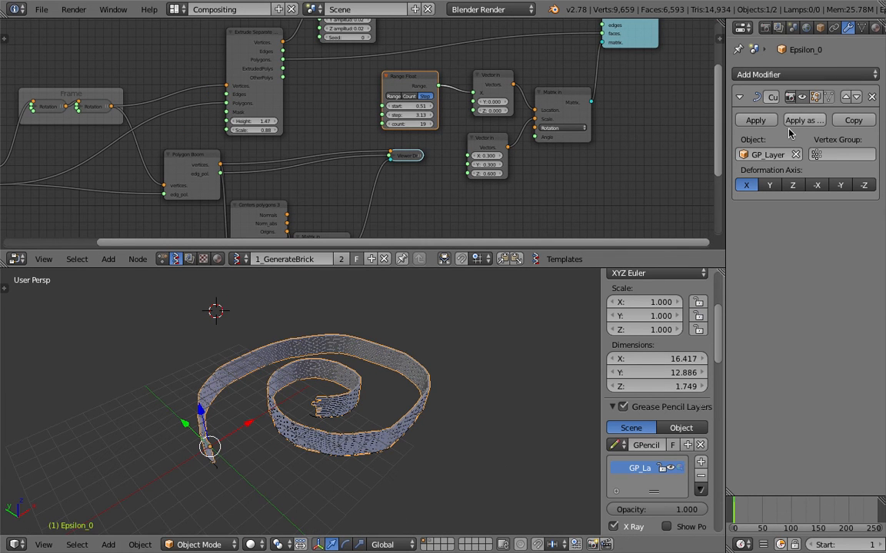
{"action": "middle_click_drag", "start_coordinate": [463, 349], "coordinate": [421, 339]}
{"action": "scroll", "coordinate": [421, 338], "scroll_direction": "up", "scroll_amount": 3}
{"action": "scroll", "coordinate": [383, 400], "scroll_direction": "up", "scroll_amount": 5}
{"action": "scroll", "coordinate": [383, 398], "scroll_direction": "down", "scroll_amount": 5}
{"action": "middle_click_drag", "start_coordinate": [430, 379], "coordinate": [384, 357]}
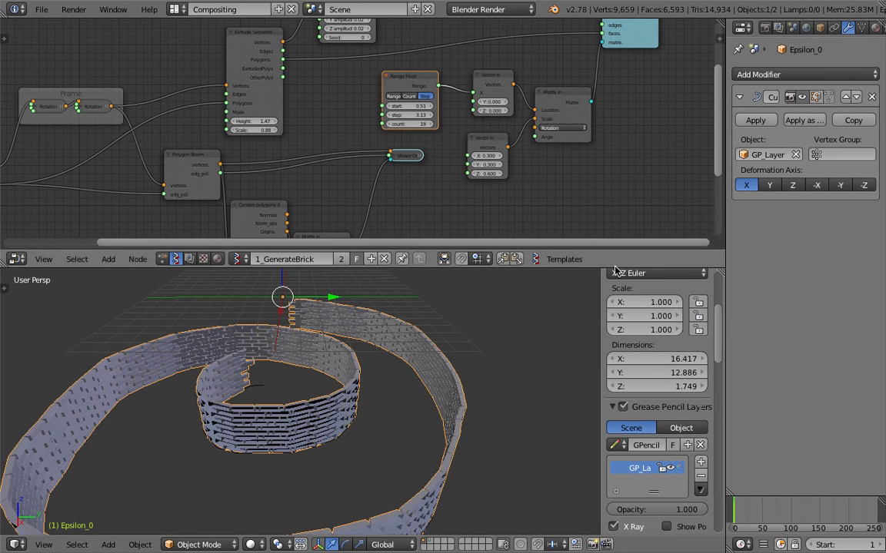
- Widen the properties area, select the GP_Layer spiral curve and switch the viewport to wireframe shading
{"action": "left_click_drag", "start_coordinate": [726, 96], "coordinate": [687, 95]}
{"action": "middle_click_drag", "start_coordinate": [299, 407], "coordinate": [321, 383]}
{"action": "right_click", "coordinate": [319, 382]}
{"action": "right_click", "coordinate": [320, 382]}
{"action": "right_click", "coordinate": [320, 382]}
{"action": "key", "text": "z"}
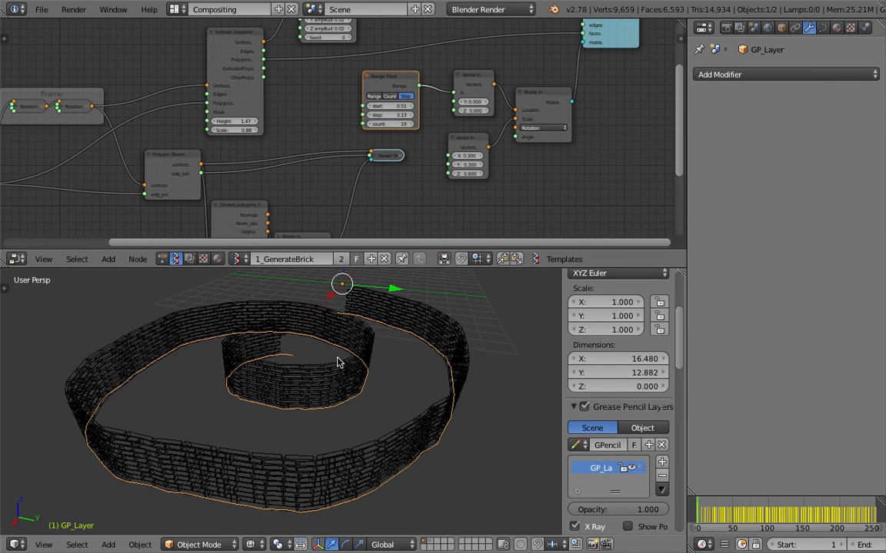
{"action": "key", "text": "ctrl+Tab"}
{"action": "left_click", "coordinate": [426, 360]}
{"action": "key", "text": "ctrl+Tab"}
{"action": "left_click", "coordinate": [303, 367]}
- Try a Smooth modifier on the GP_Layer curve with factor 1.380 and repeat 4, and remove it
{"action": "left_click", "coordinate": [781, 75]}
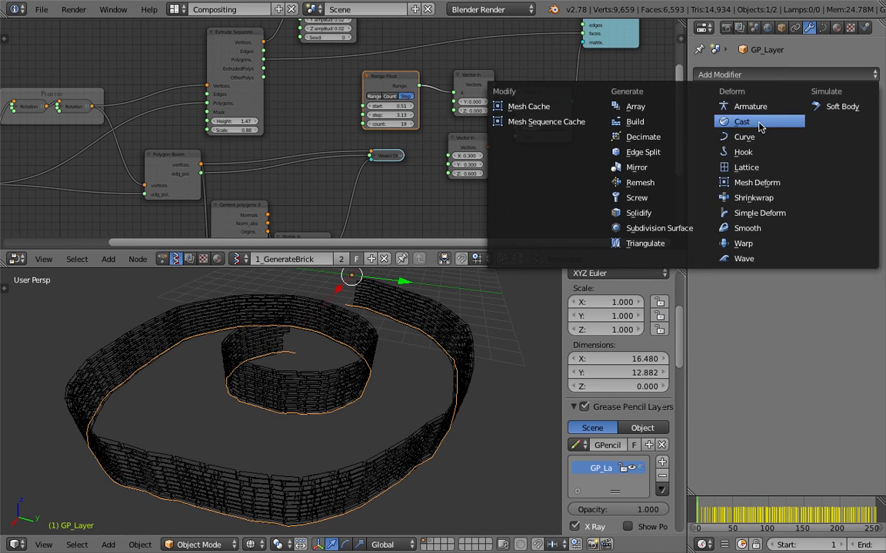
{"action": "left_click", "coordinate": [754, 228]}
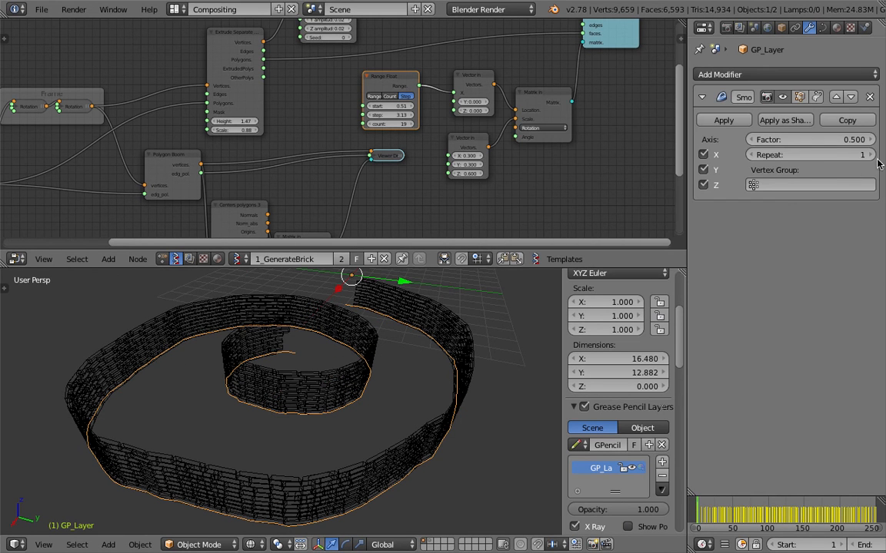
{"action": "left_click", "coordinate": [871, 157]}
{"action": "left_click", "coordinate": [870, 156]}
{"action": "left_click", "coordinate": [870, 156]}
{"action": "left_click_drag", "start_coordinate": [843, 142], "coordinate": [884, 142]}
{"action": "left_click", "coordinate": [444, 359]}
{"action": "middle_click_drag", "start_coordinate": [445, 359], "coordinate": [404, 364]}
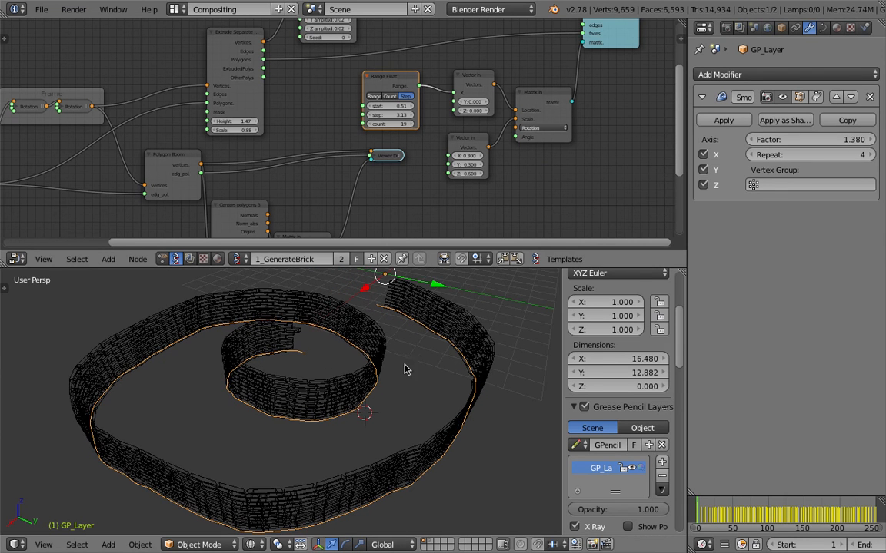
{"action": "left_click", "coordinate": [871, 99]}
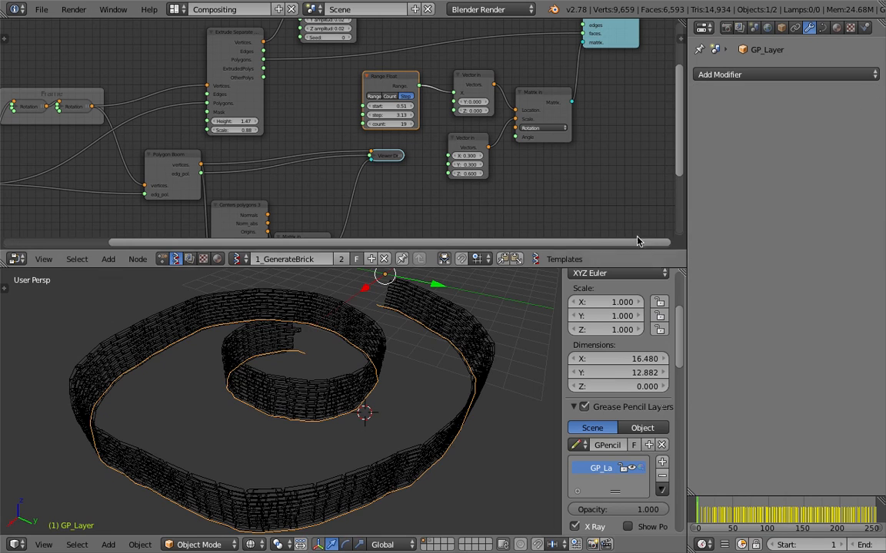
- Try a Build modifier on the GP_Layer curve and remove it
{"action": "middle_click_drag", "start_coordinate": [446, 338], "coordinate": [471, 313]}
{"action": "left_click", "coordinate": [764, 75]}
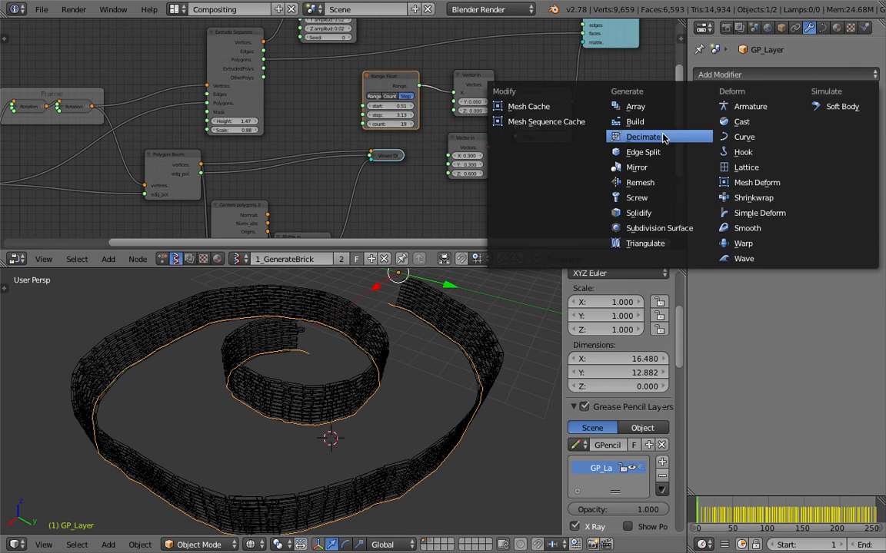
{"action": "left_click", "coordinate": [649, 122]}
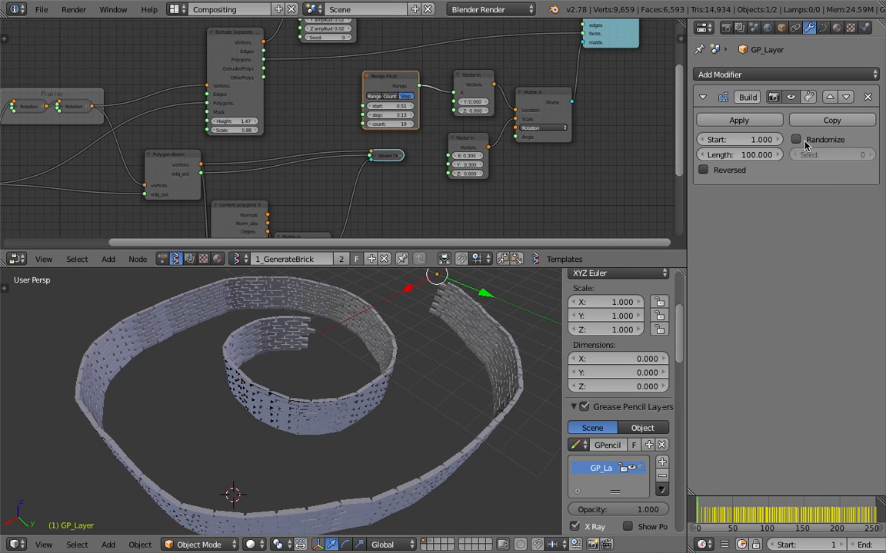
{"action": "left_click", "coordinate": [871, 98]}
- Scrub the timeline to frame 74 with the GP_Layer curve selected
{"action": "middle_click_drag", "start_coordinate": [463, 362], "coordinate": [394, 364]}
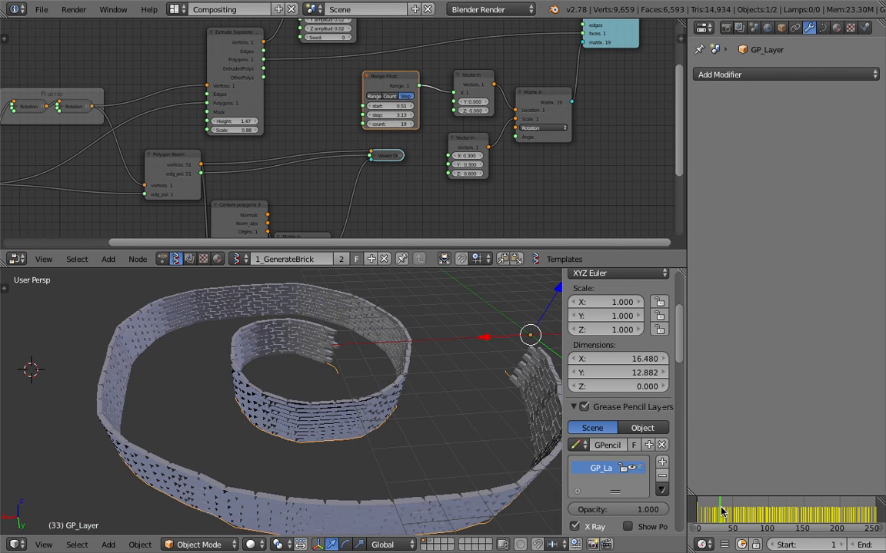
{"action": "left_click_drag", "start_coordinate": [723, 512], "coordinate": [749, 509]}
{"action": "middle_click_drag", "start_coordinate": [397, 418], "coordinate": [286, 416]}
{"action": "middle_click_drag", "start_coordinate": [343, 404], "coordinate": [192, 377]}
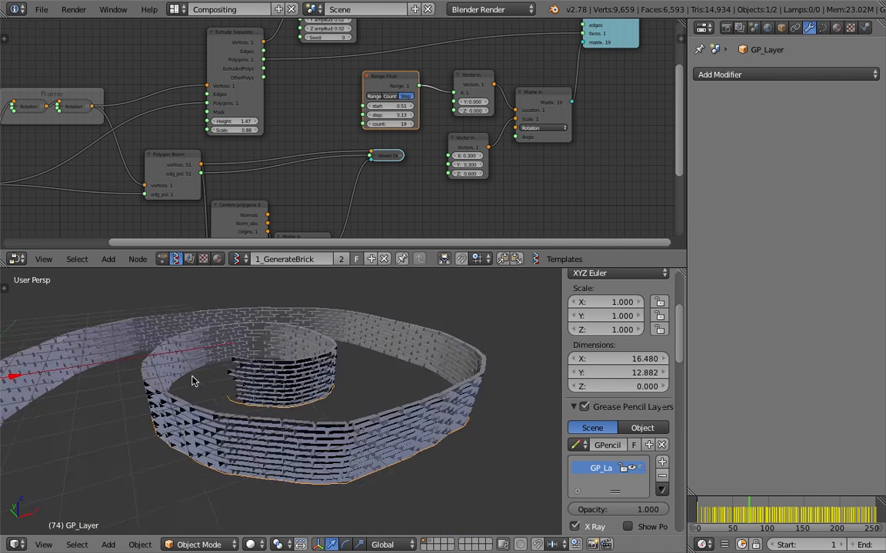
- Enlarge the 3D viewport and review the spiral wall together with the 1_GenerateBrick node tree
{"action": "scroll", "coordinate": [196, 389], "scroll_direction": "down", "scroll_amount": 4}
{"action": "left_click_drag", "start_coordinate": [357, 252], "coordinate": [349, 218]}
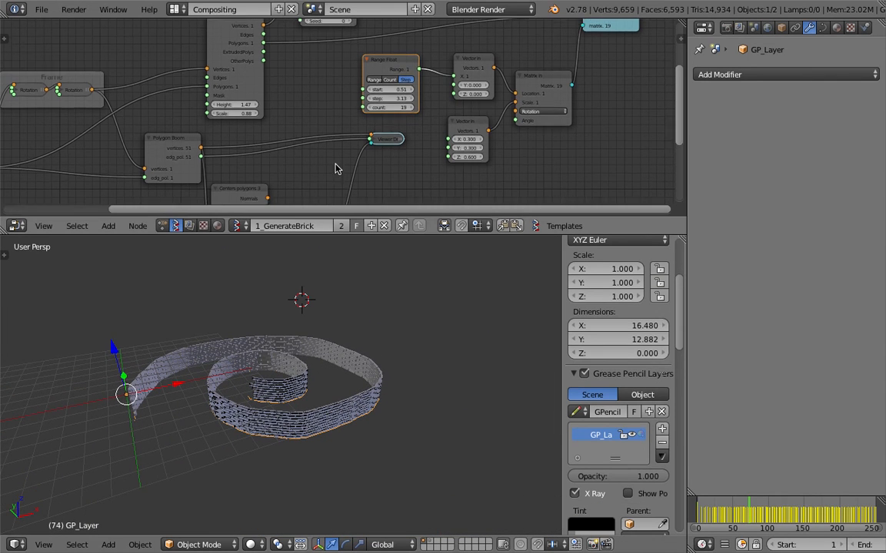
{"action": "scroll", "coordinate": [346, 146], "scroll_direction": "down", "scroll_amount": 3}
{"action": "middle_click_drag", "start_coordinate": [359, 125], "coordinate": [362, 77]}
{"action": "middle_click_drag", "start_coordinate": [371, 285], "coordinate": [352, 318]}
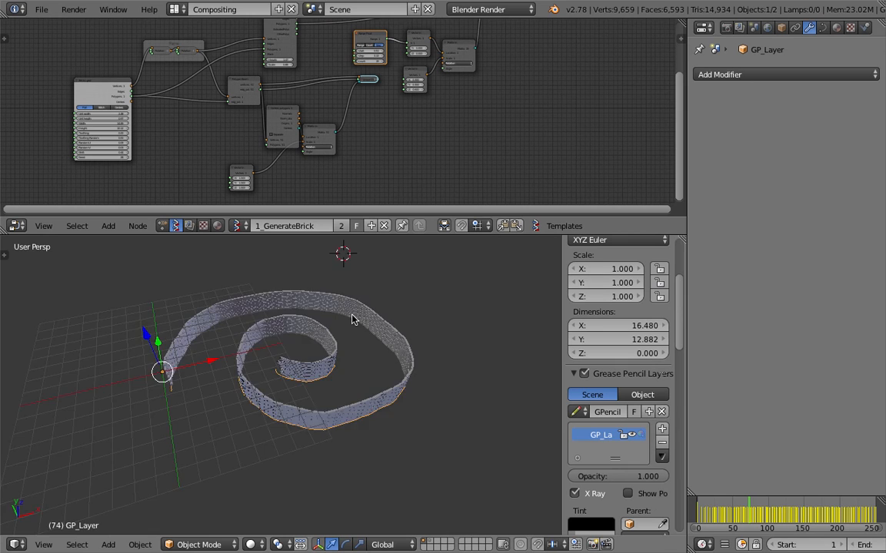
{"action": "scroll", "coordinate": [377, 317], "scroll_direction": "up", "scroll_amount": 5}
{"action": "scroll", "coordinate": [384, 326], "scroll_direction": "down", "scroll_amount": 4}
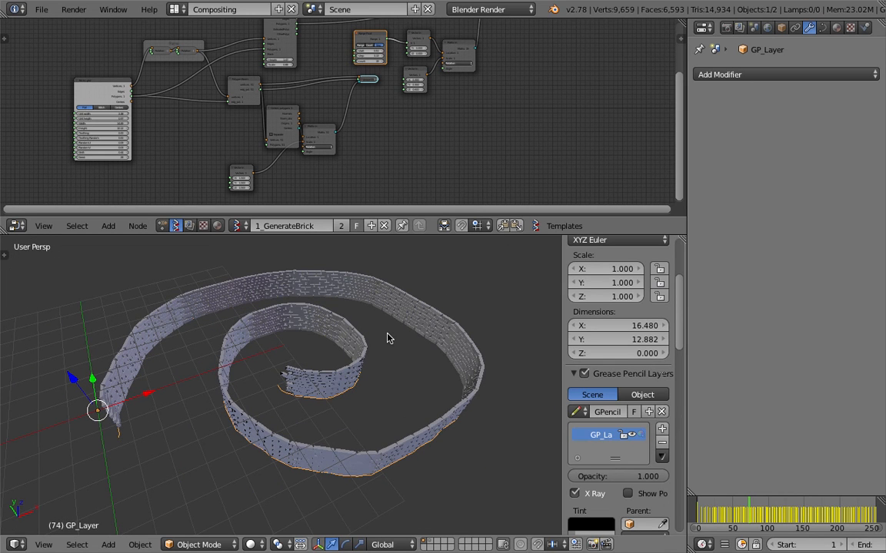